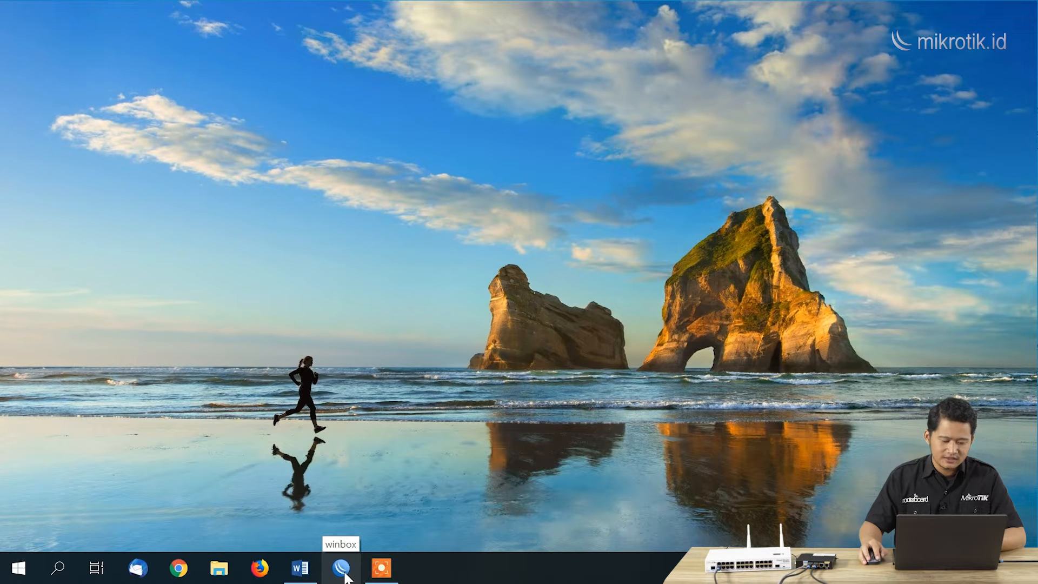
Launch WinBox and connect to the Router Utama RB450Gx4 neighbor with the admin login
{"action": "left_click", "coordinate": [343, 570]}
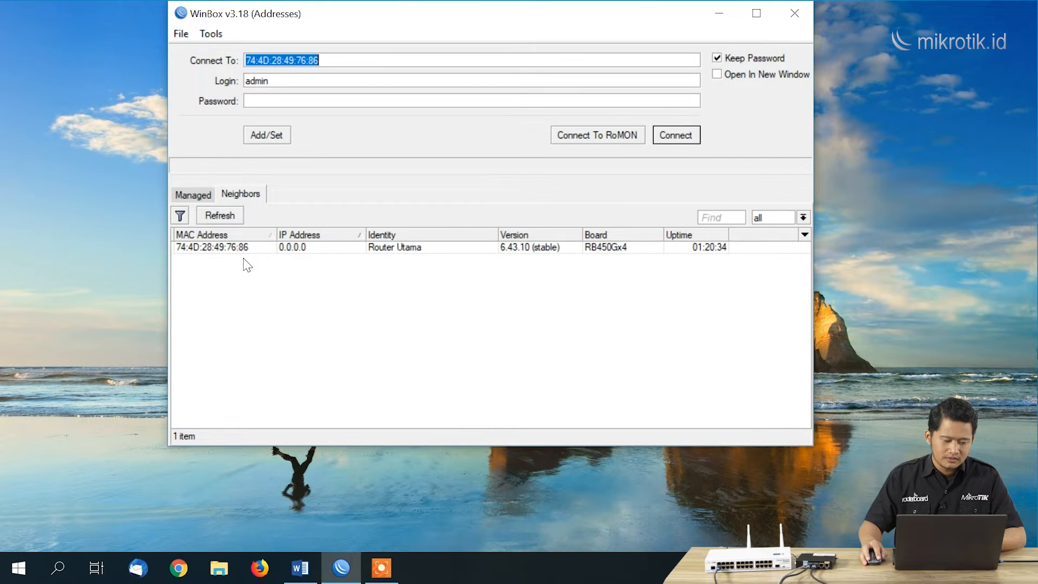
{"action": "left_click", "coordinate": [232, 248]}
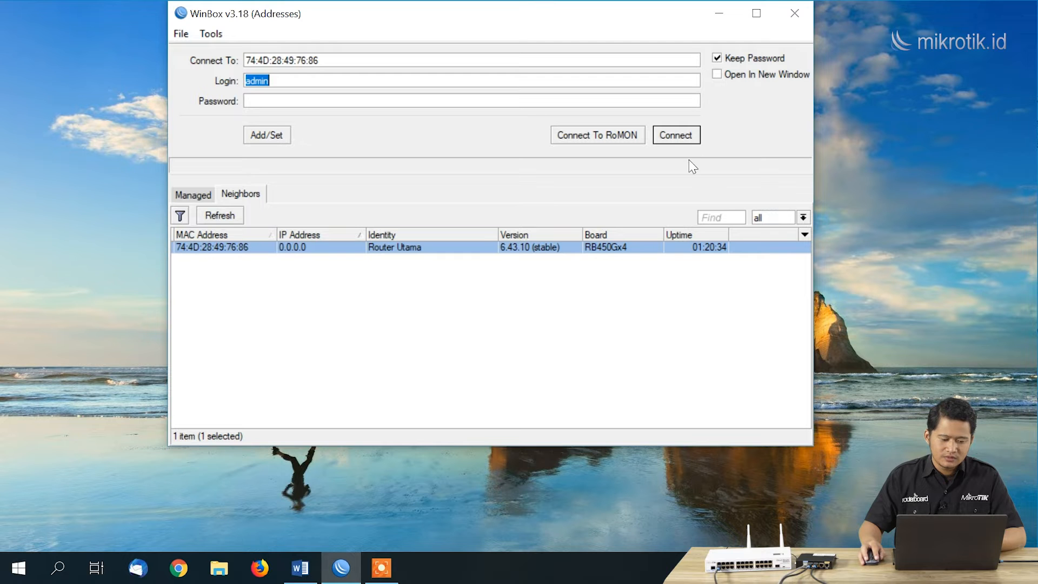
{"action": "left_click", "coordinate": [676, 135]}
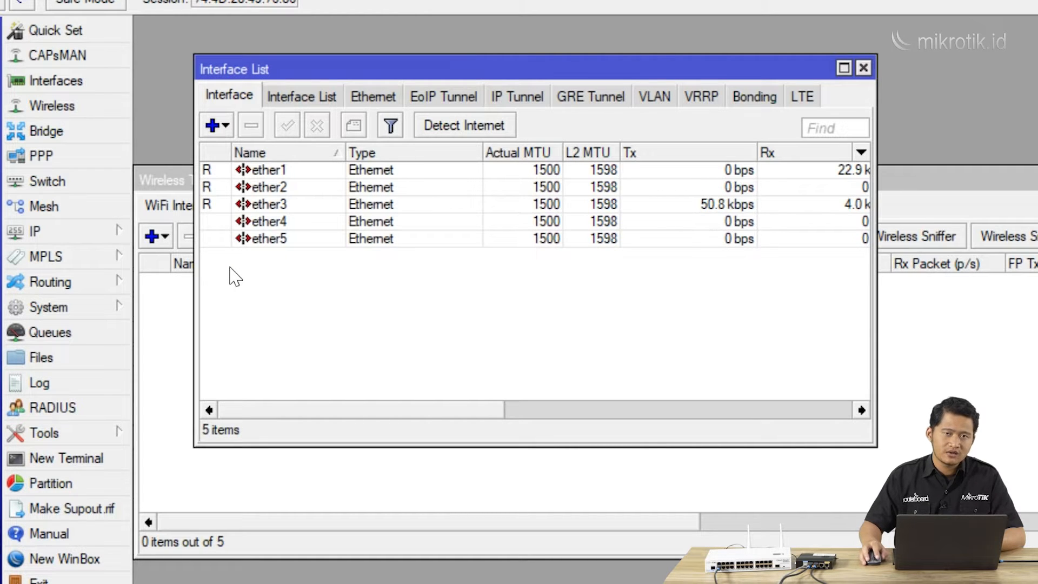
Examine the router's DHCP client entry on ether1
{"action": "left_click", "coordinate": [92, 231]}
{"action": "left_click", "coordinate": [241, 195]}
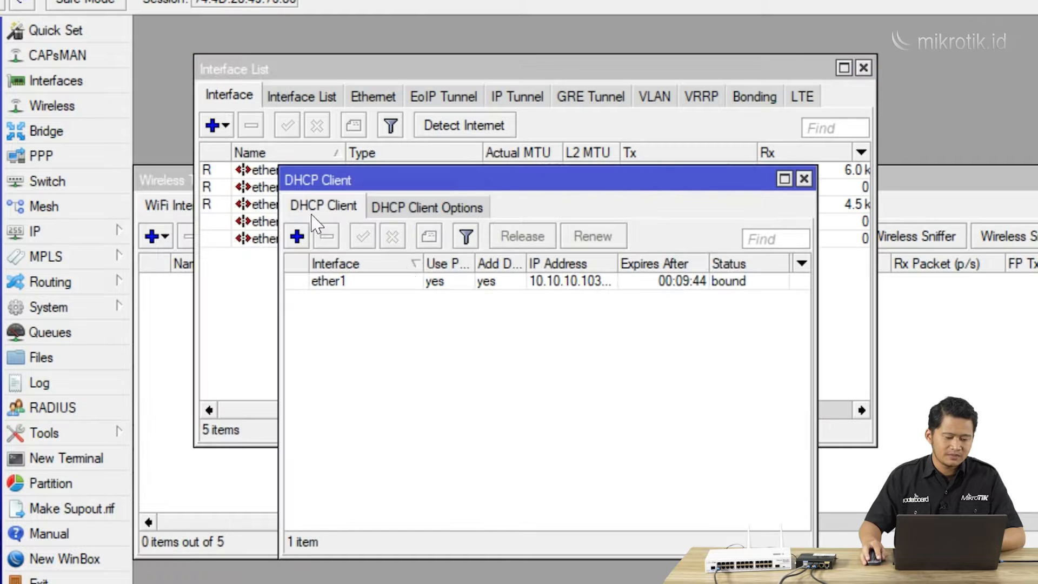
{"action": "left_click", "coordinate": [431, 282]}
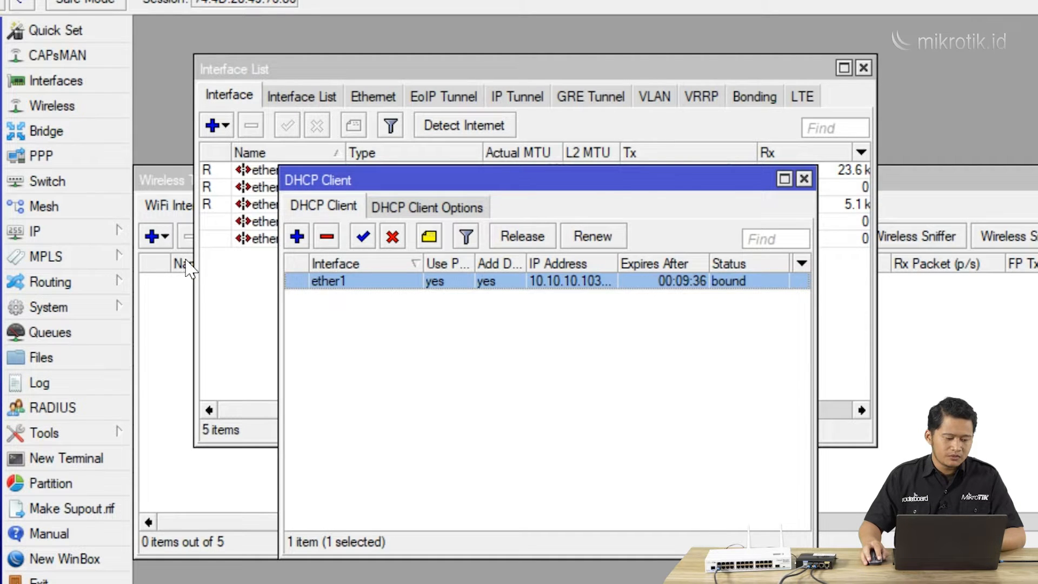
{"action": "left_click", "coordinate": [240, 310]}
Examine the firewall's NAT rules for the masquerade rule on ether1
{"action": "left_click", "coordinate": [87, 231]}
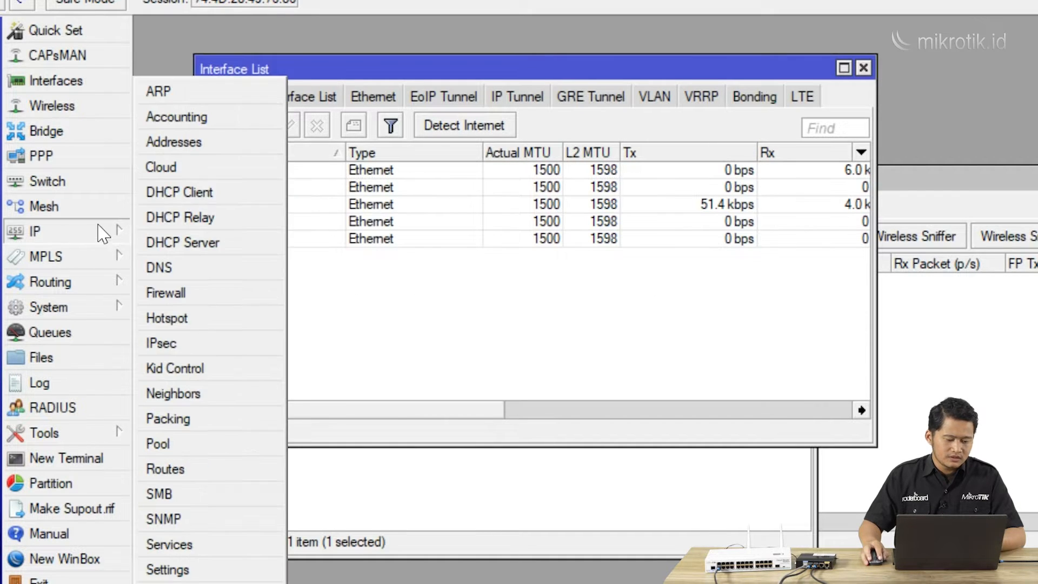
{"action": "left_click", "coordinate": [206, 295]}
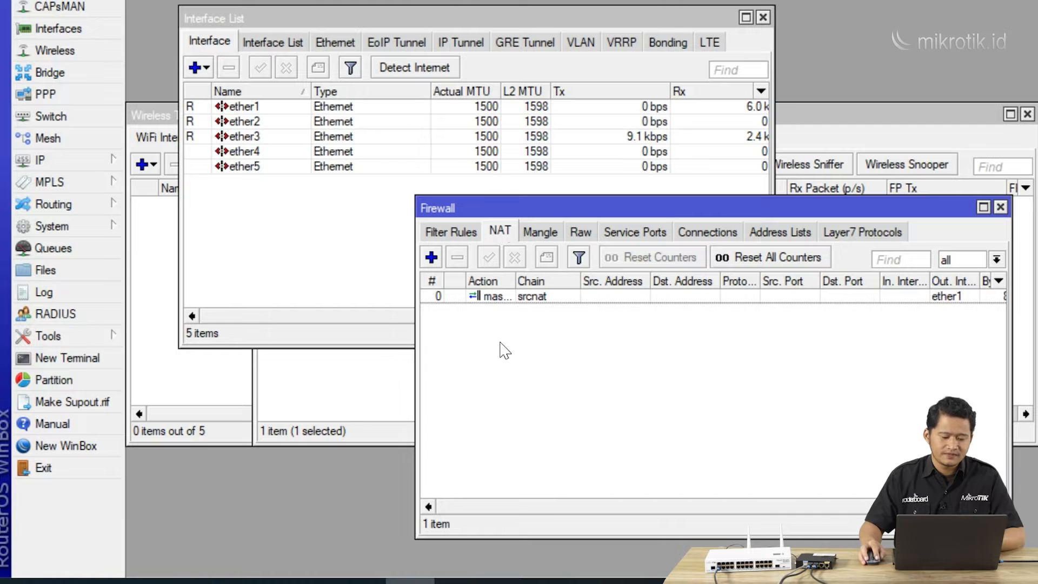
{"action": "left_click", "coordinate": [398, 287]}
{"action": "left_click", "coordinate": [41, 161]}
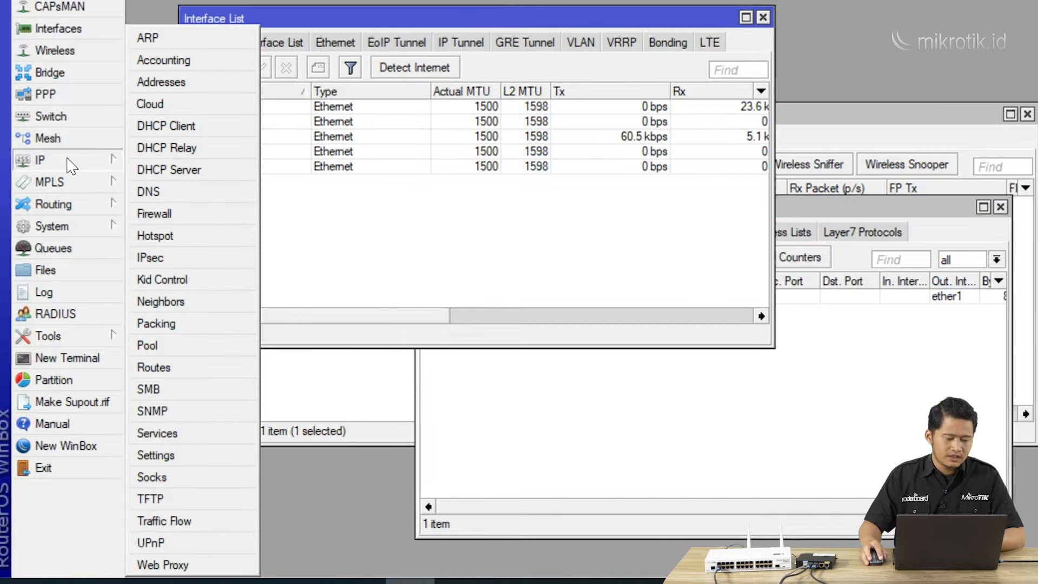
{"action": "left_click", "coordinate": [317, 231]}
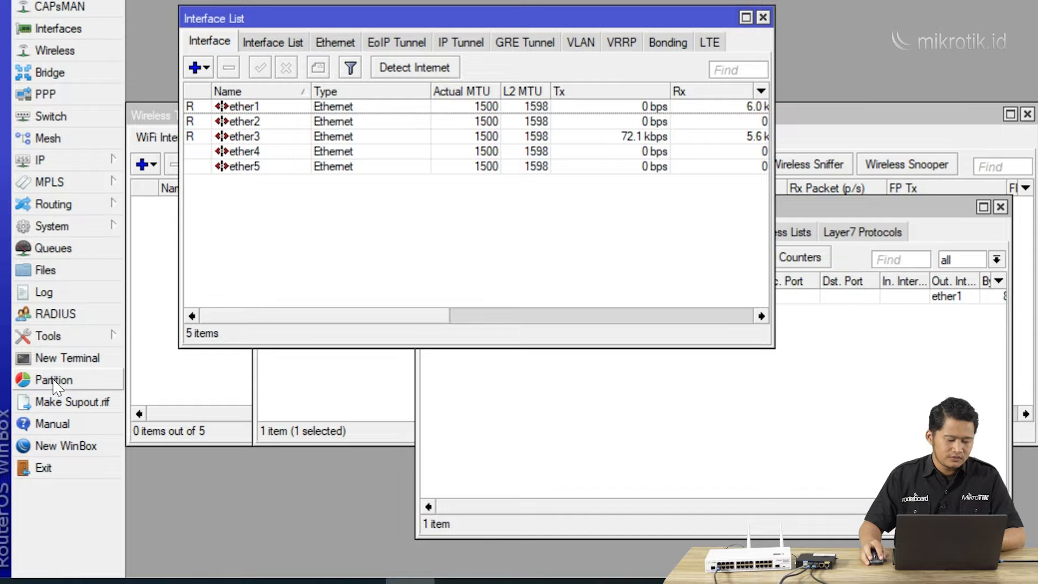
Test the router's internet connection by pinging google.com from a new terminal
{"action": "left_click", "coordinate": [67, 359]}
{"action": "type", "text": "ping "}
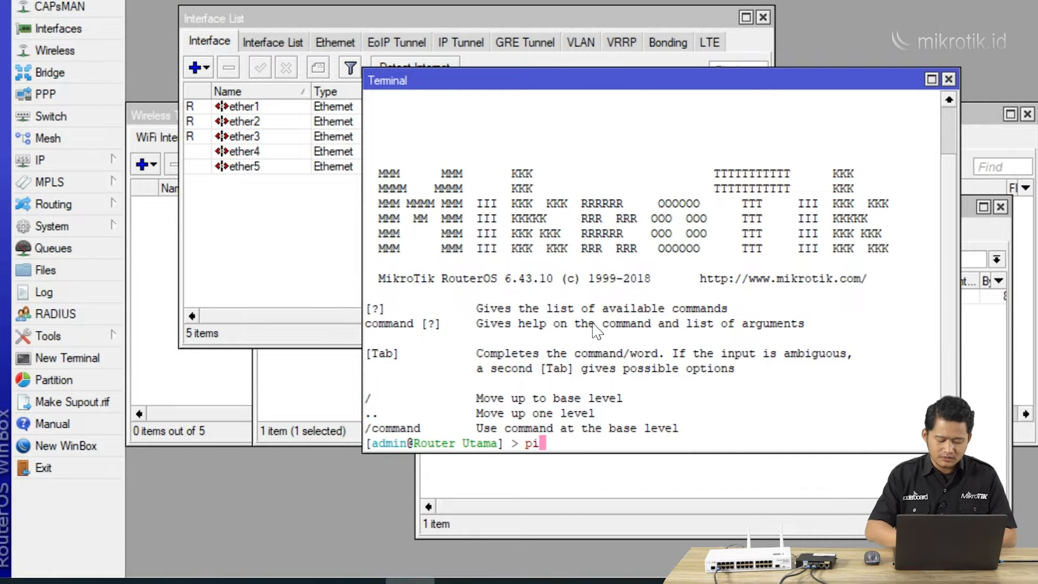
{"action": "type", "text": "g"}
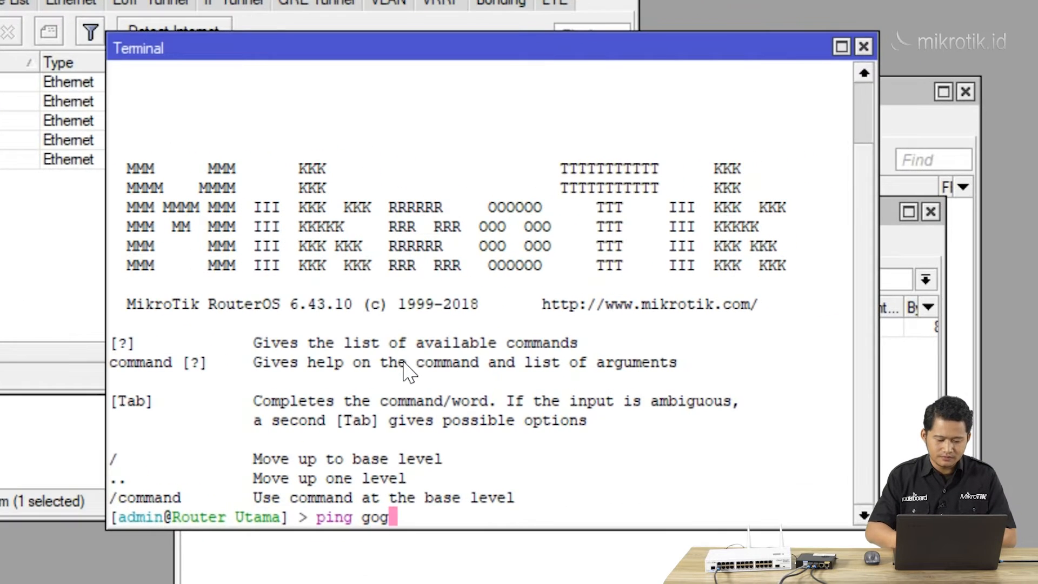
{"action": "key", "text": "BackSpace"}
{"action": "type", "text": "ogle,"}
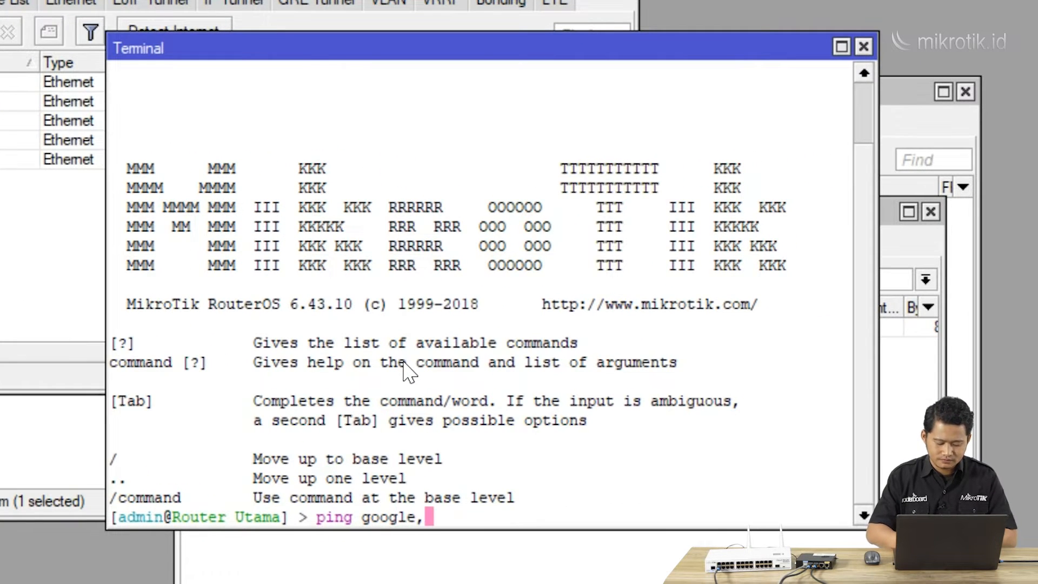
{"action": "key", "text": "BackSpace"}
{"action": "type", "text": ".com"}
{"action": "key", "text": "Return"}
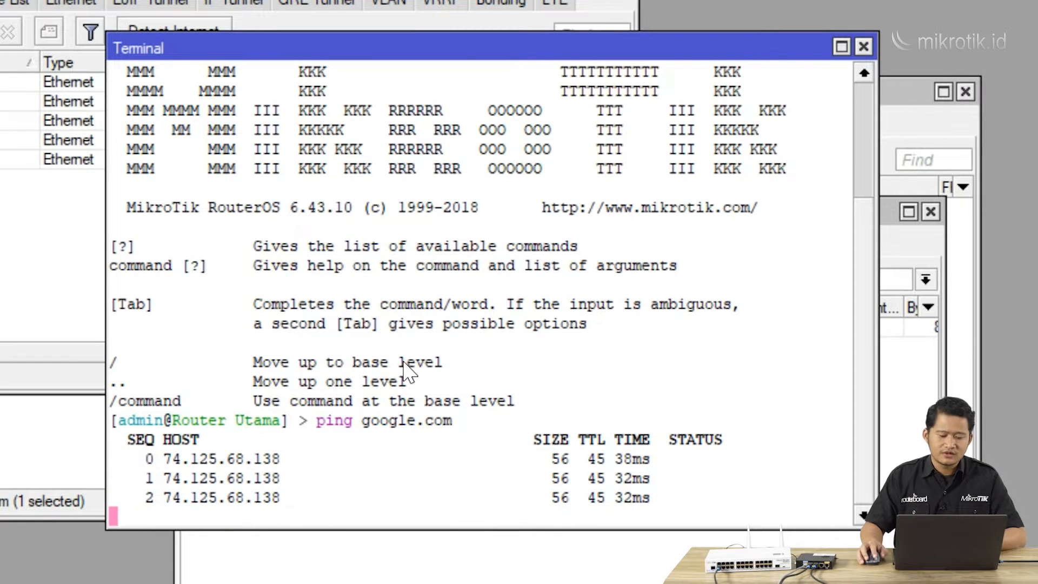
Close the Terminal, Firewall, Wireless Tables and DHCP Client windows, keeping the Interface List open
{"action": "left_click", "coordinate": [864, 46]}
{"action": "left_click", "coordinate": [931, 211]}
{"action": "left_click", "coordinate": [930, 212]}
{"action": "left_click", "coordinate": [965, 91]}
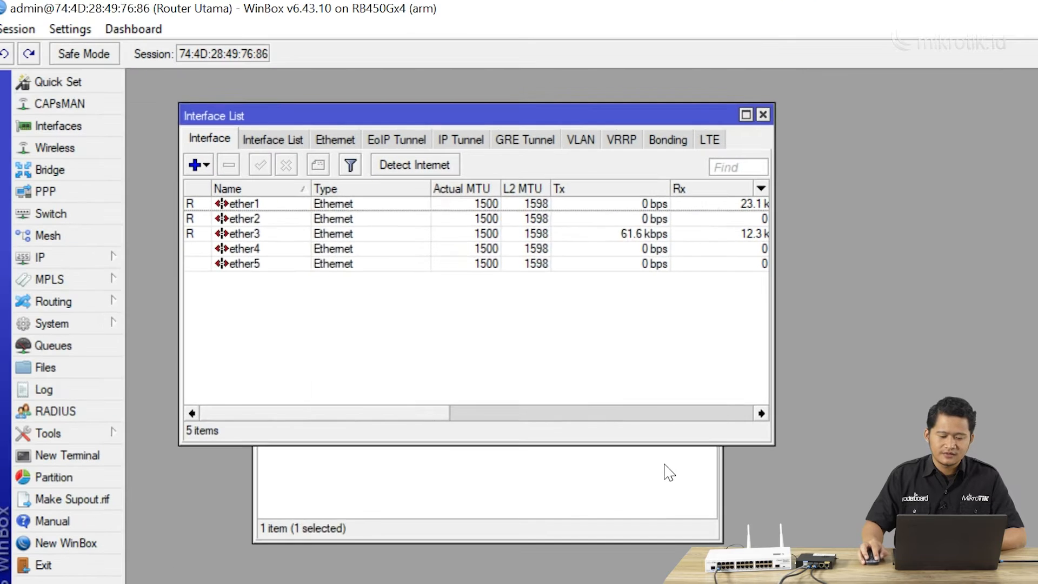
{"action": "left_click", "coordinate": [711, 212]}
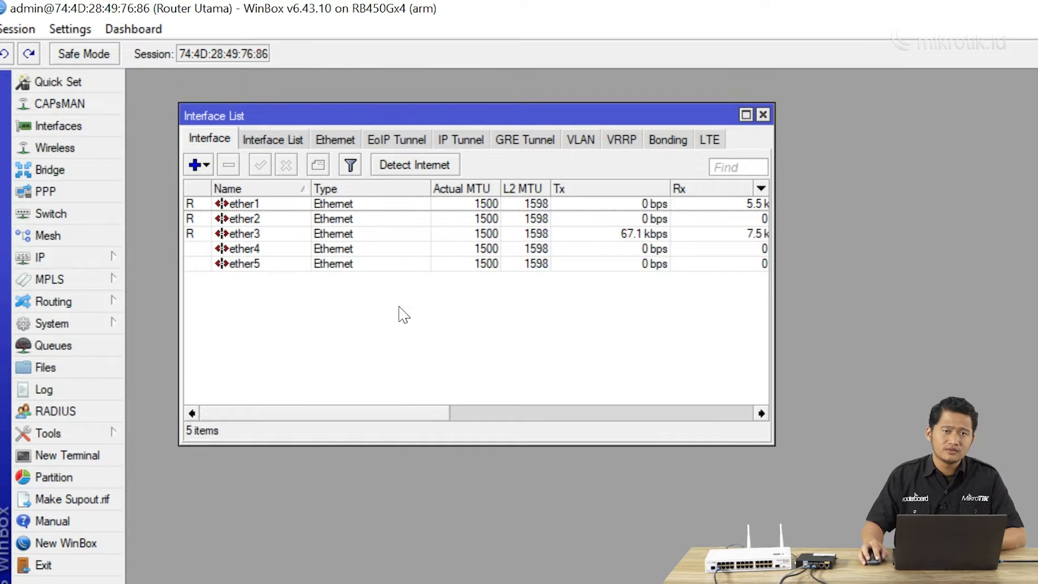
{"action": "left_click", "coordinate": [203, 167]}
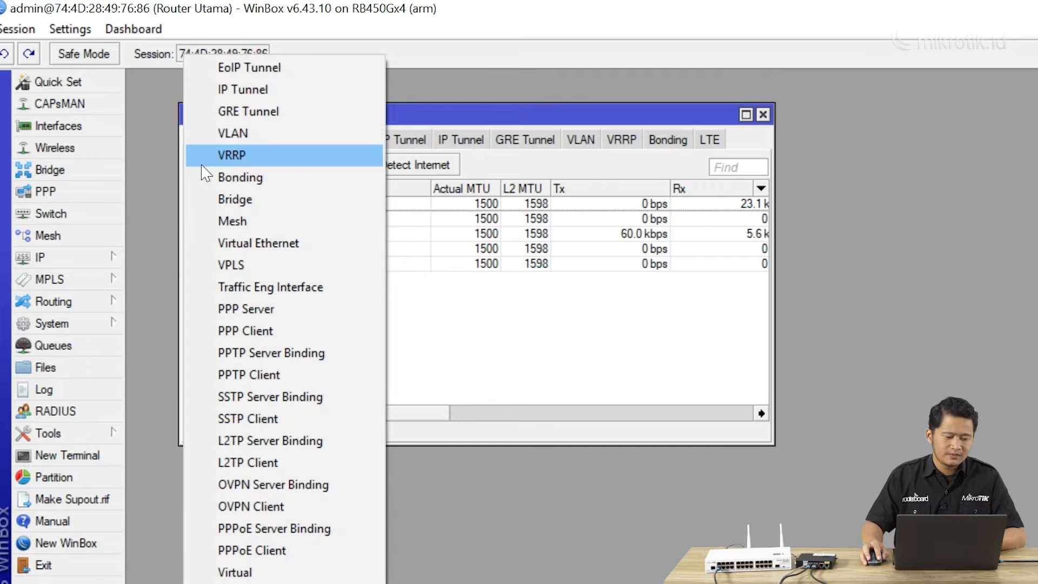
{"action": "left_click", "coordinate": [232, 135]}
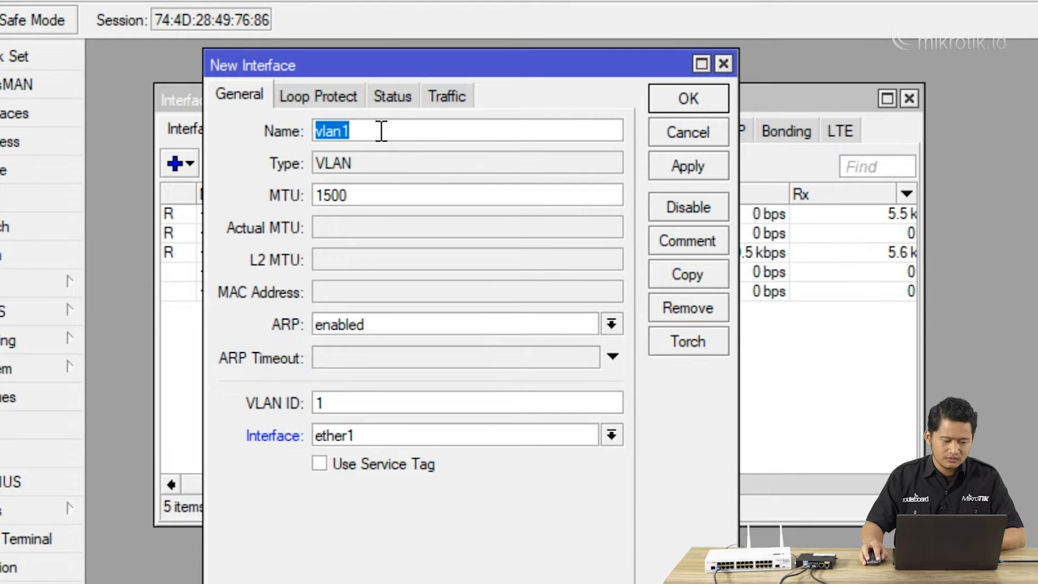
{"action": "left_click", "coordinate": [382, 130]}
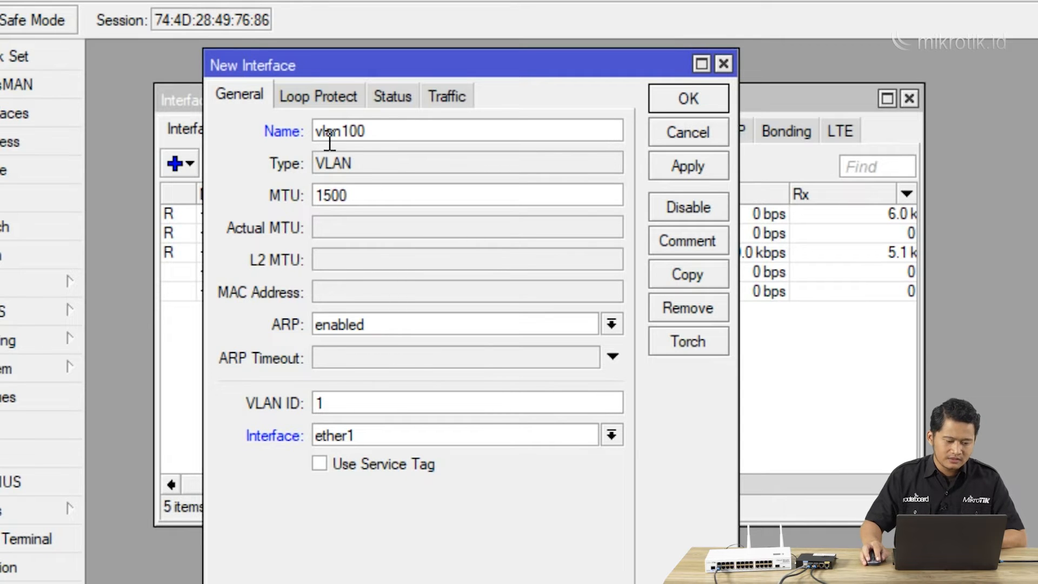
{"action": "left_click", "coordinate": [670, 135]}
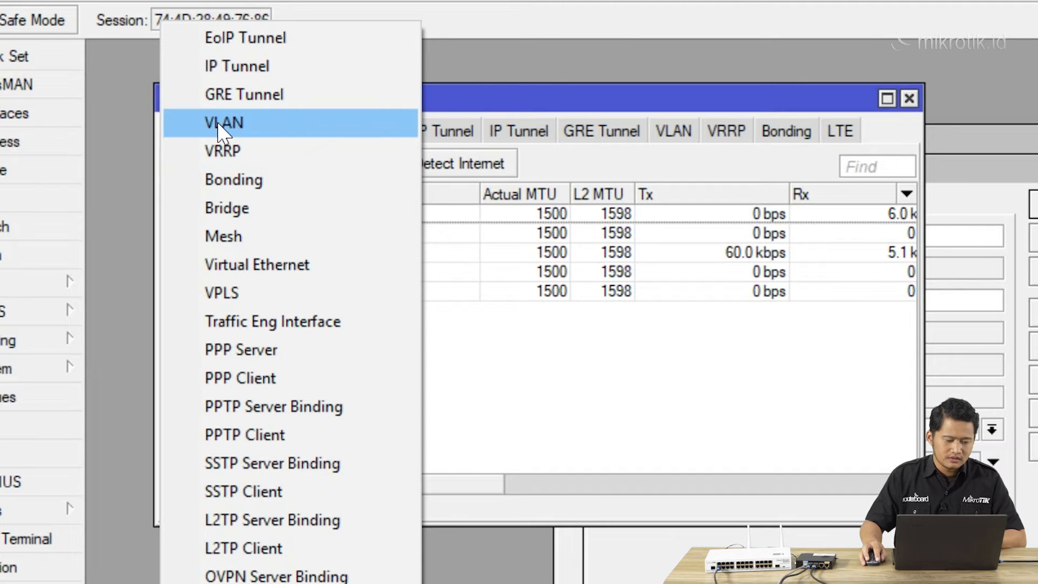
Create a VLAN interface named vlan100 with VLAN ID 100 on ether2
{"action": "left_click", "coordinate": [220, 130]}
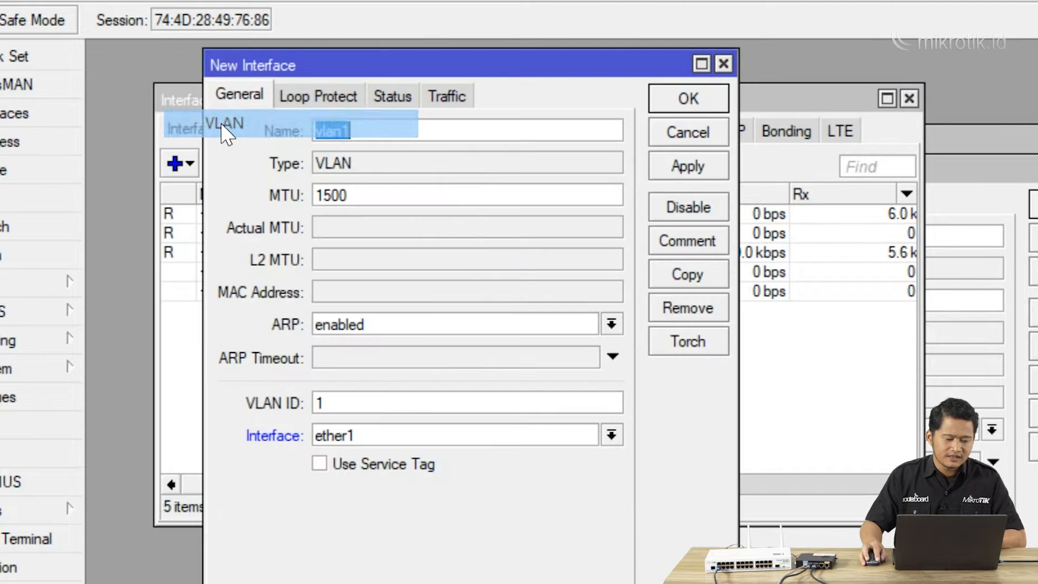
{"action": "left_click", "coordinate": [375, 130]}
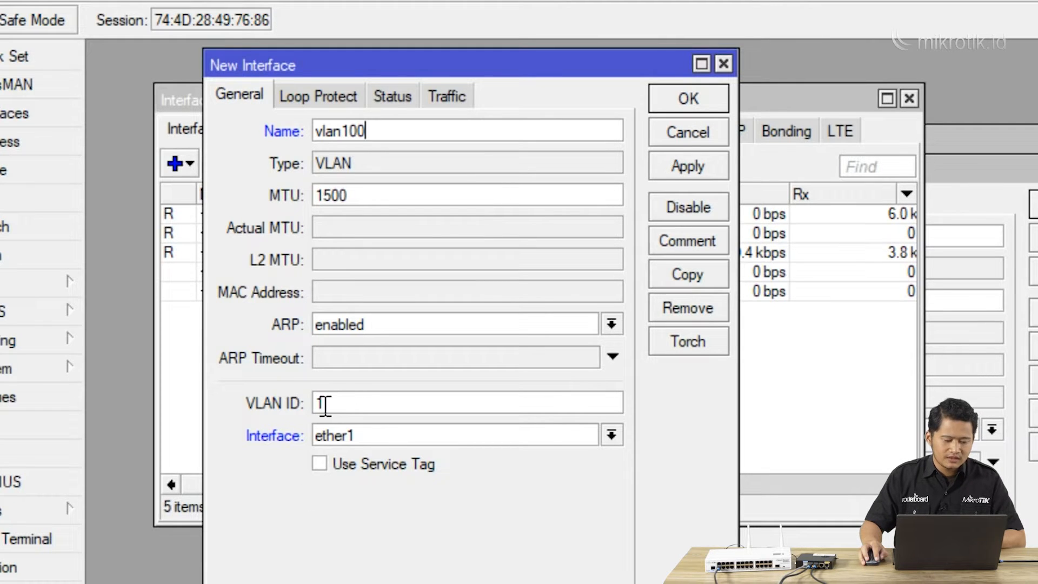
{"action": "left_click", "coordinate": [344, 400]}
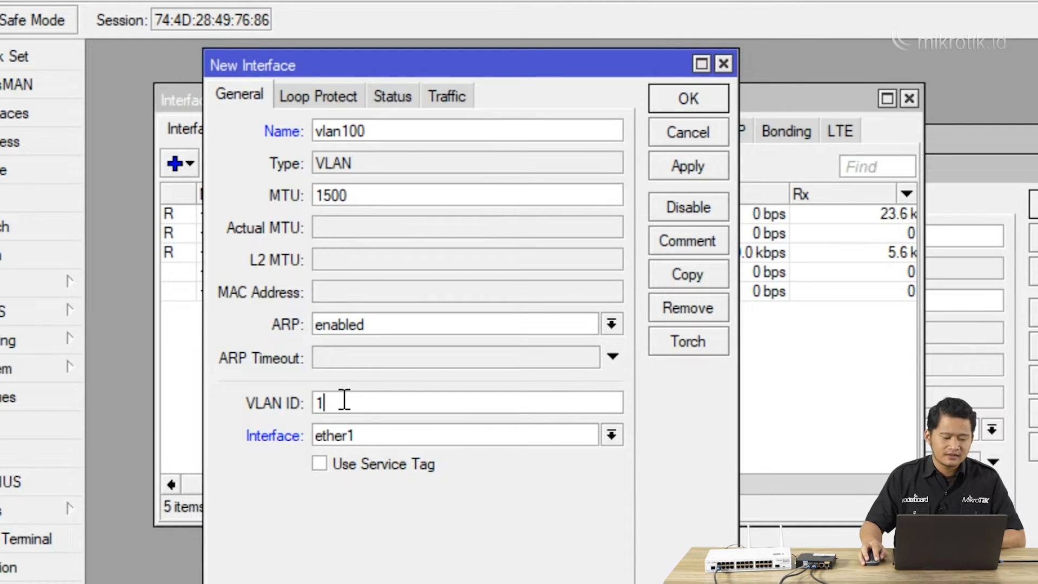
{"action": "type", "text": "00"}
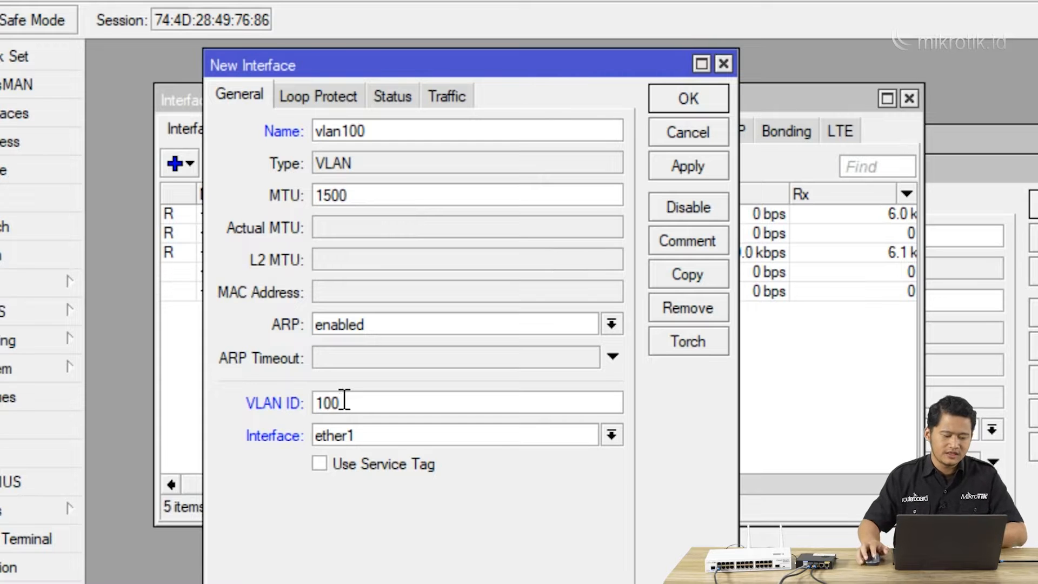
{"action": "left_click", "coordinate": [363, 440]}
{"action": "left_click", "coordinate": [371, 473]}
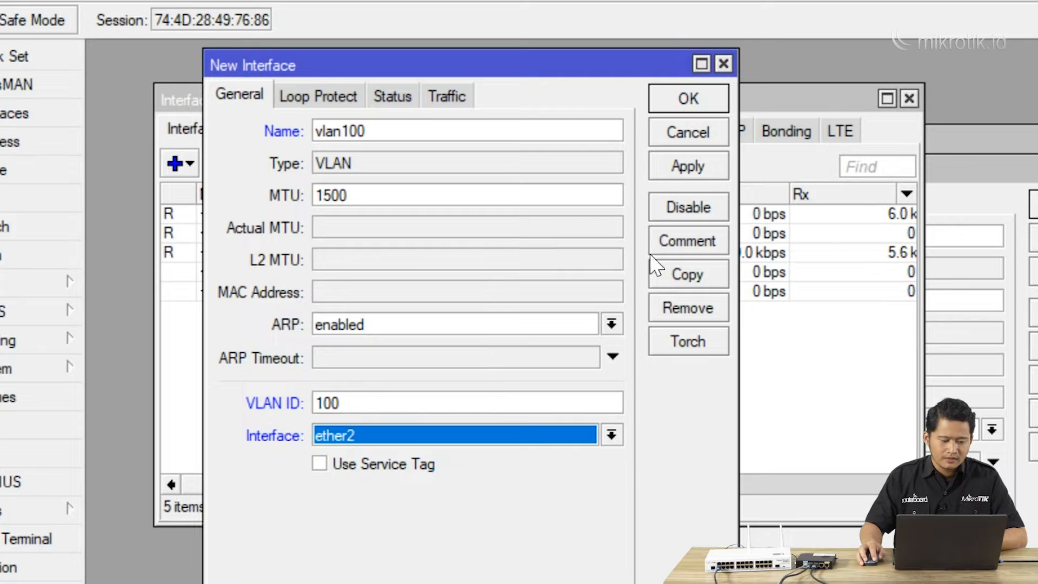
{"action": "left_click", "coordinate": [683, 168]}
{"action": "left_click", "coordinate": [699, 102]}
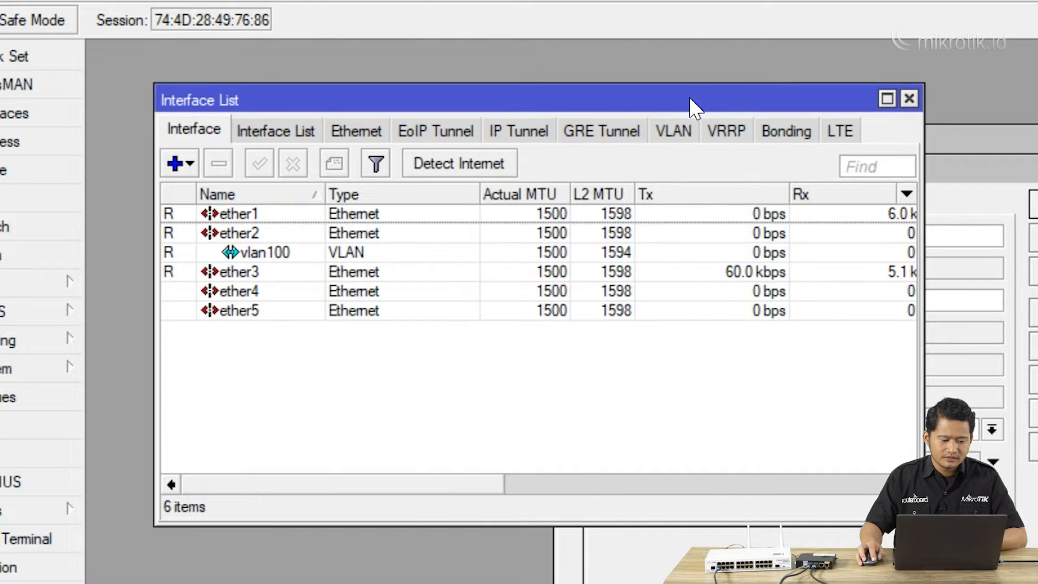
Create a second VLAN interface named vlan200 with VLAN ID 200 on ether2
{"action": "left_click", "coordinate": [187, 164]}
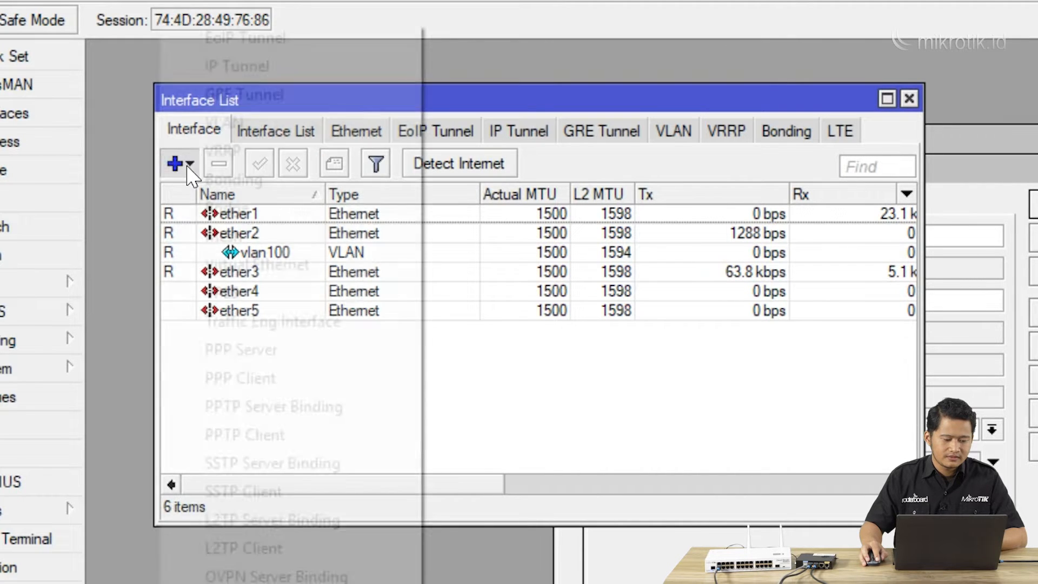
{"action": "left_click", "coordinate": [219, 125]}
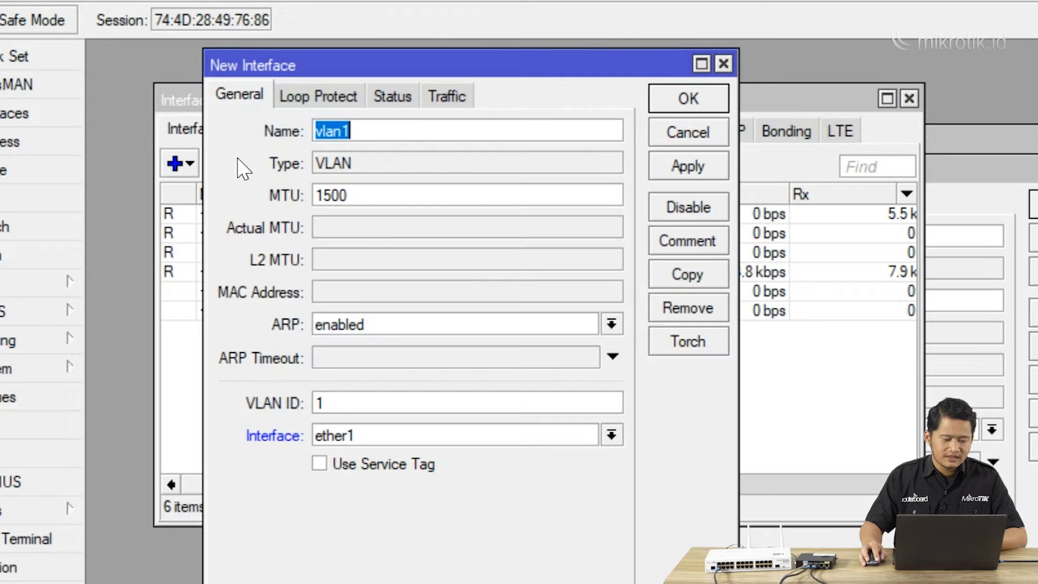
{"action": "left_click", "coordinate": [361, 129]}
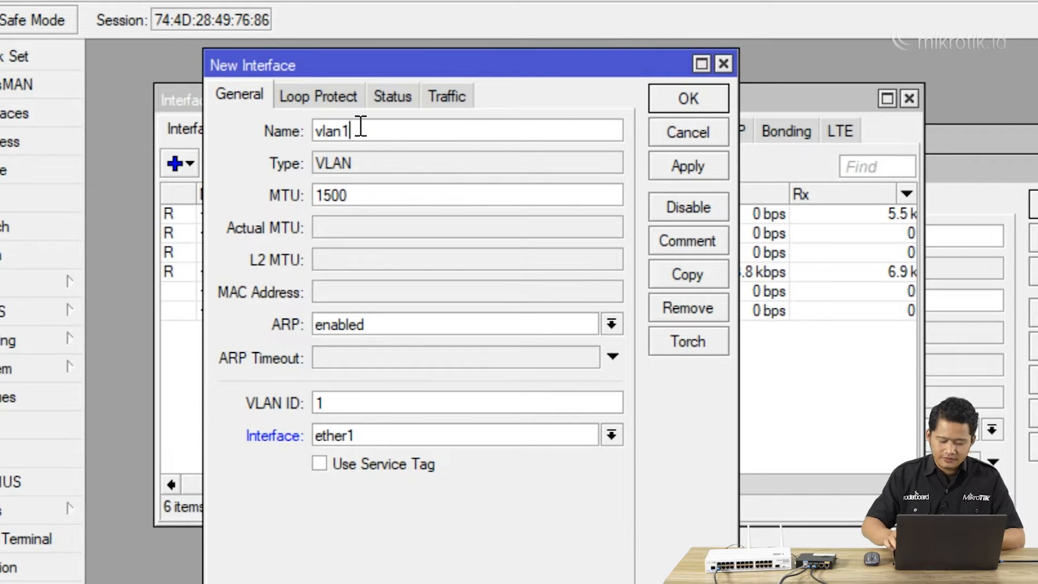
{"action": "type", "text": "200"}
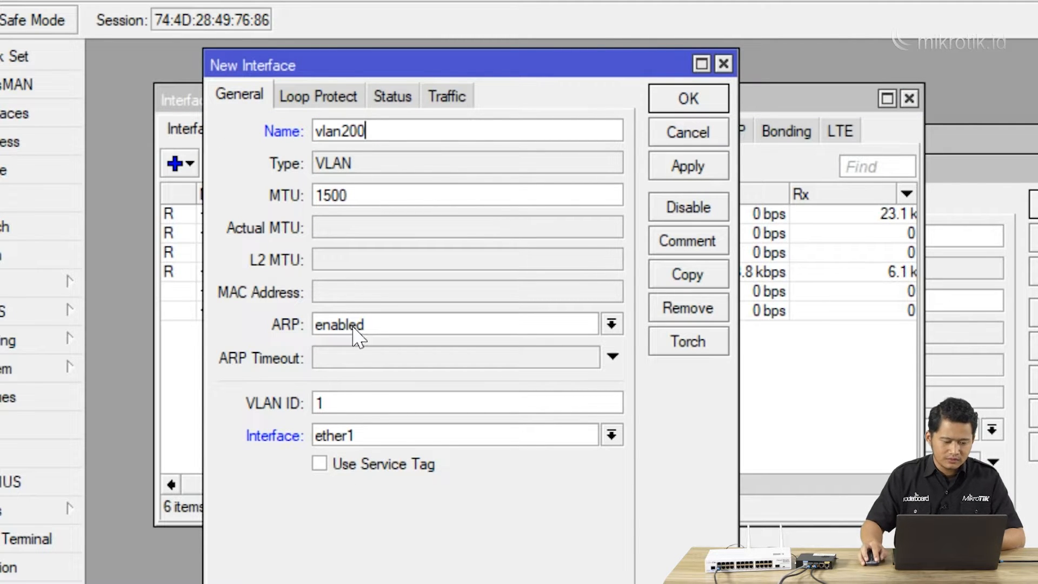
{"action": "left_click", "coordinate": [332, 395]}
{"action": "left_click_drag", "start_coordinate": [333, 394], "coordinate": [310, 400]}
{"action": "type", "text": "200"}
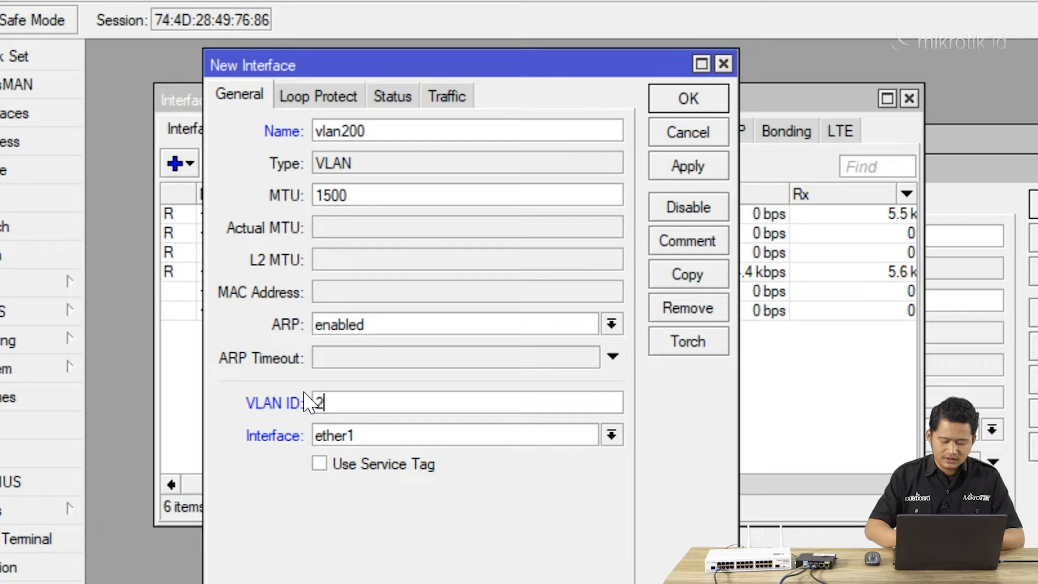
{"action": "left_click", "coordinate": [350, 438]}
{"action": "left_click", "coordinate": [350, 472]}
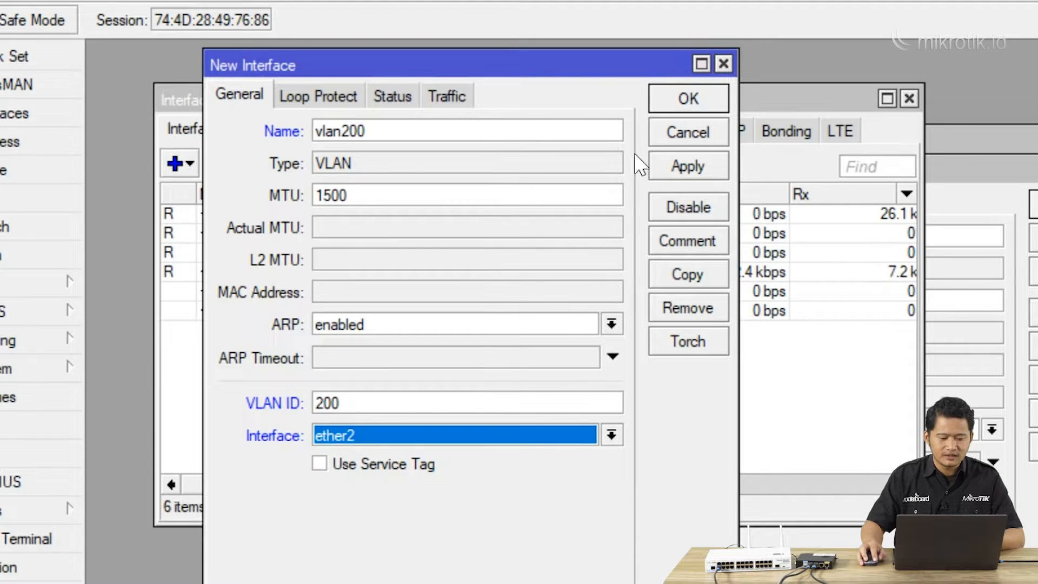
{"action": "left_click", "coordinate": [688, 169]}
{"action": "left_click", "coordinate": [696, 103]}
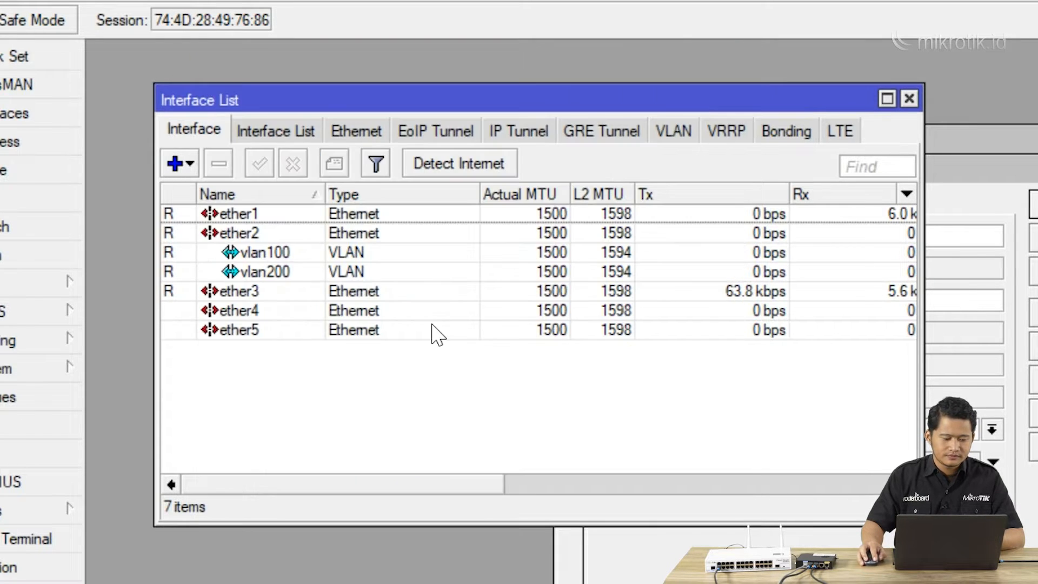
{"action": "left_click", "coordinate": [311, 271]}
{"action": "left_click", "coordinate": [306, 253]}
{"action": "left_click", "coordinate": [306, 272]}
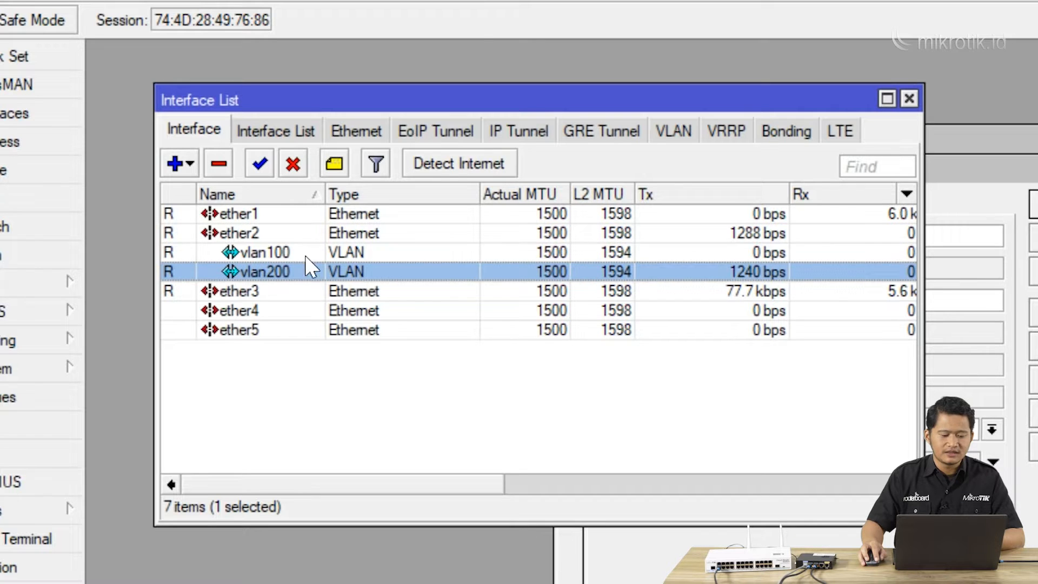
{"action": "left_click", "coordinate": [306, 257]}
{"action": "left_click", "coordinate": [306, 273]}
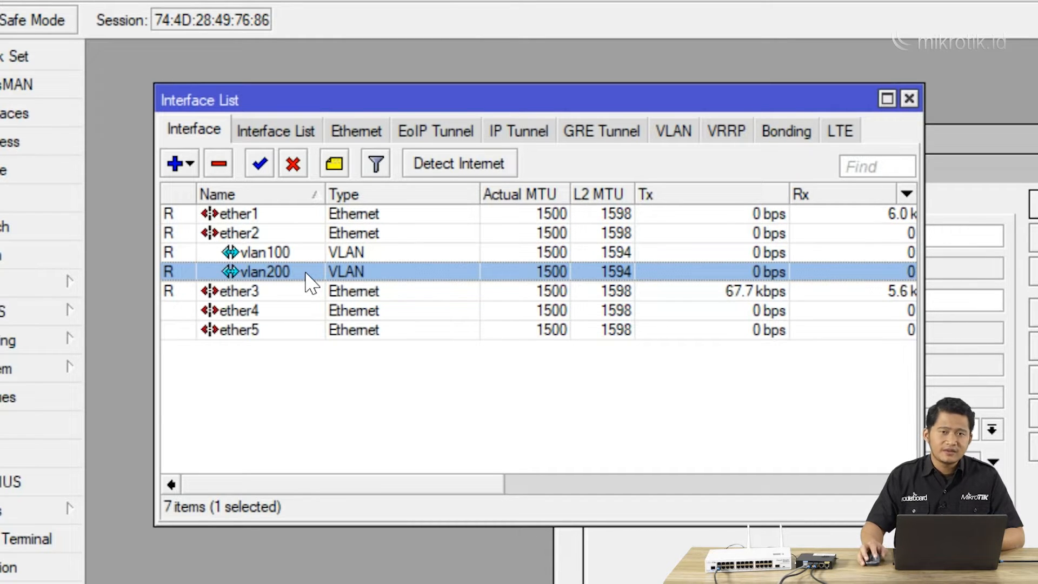
Add the IP address 10.10.9.1/24 to the vlan100 interface in the router's address list
{"action": "left_click", "coordinate": [36, 287]}
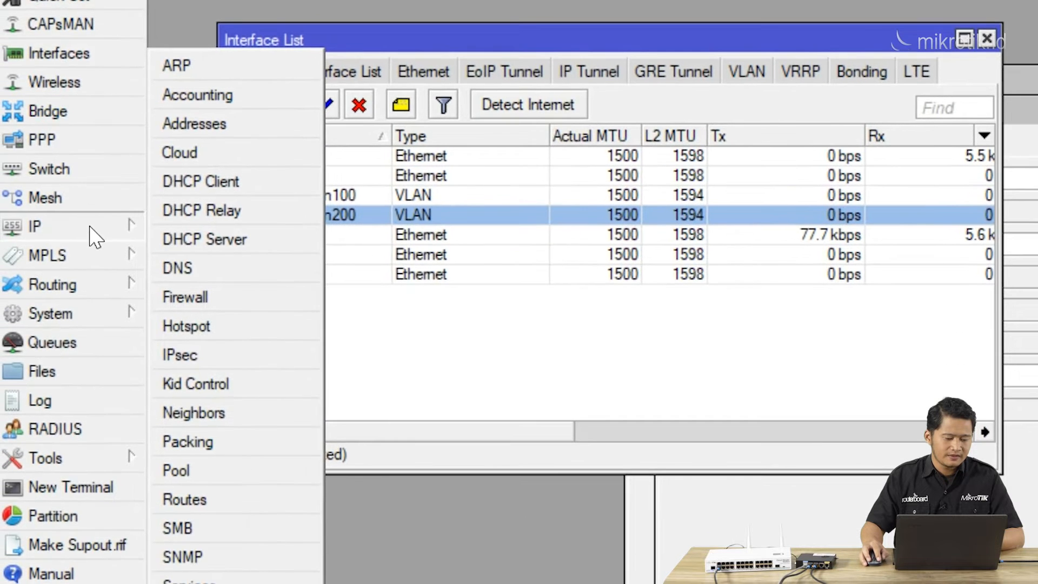
{"action": "left_click", "coordinate": [195, 123]}
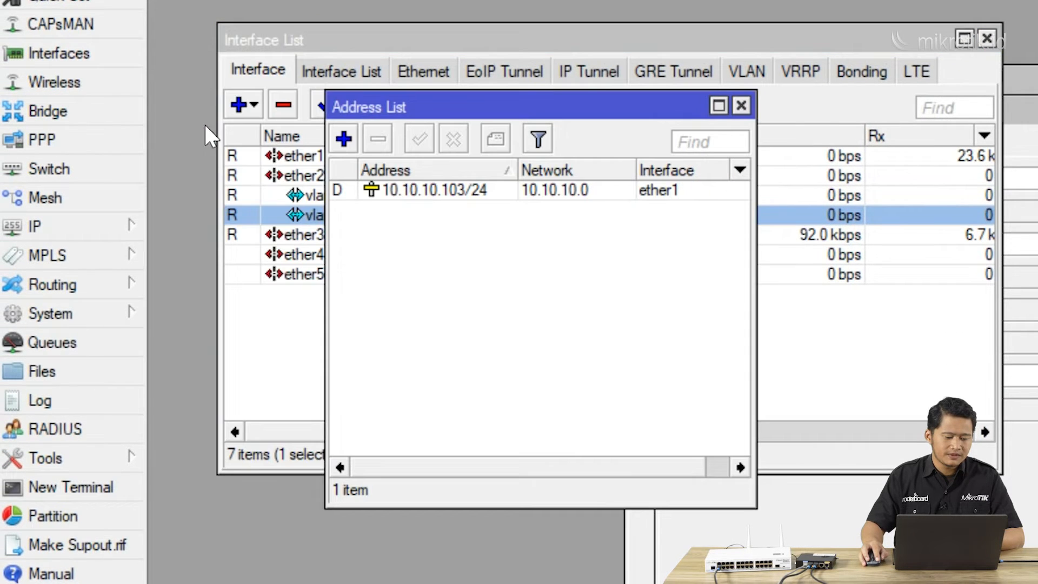
{"action": "left_click_drag", "start_coordinate": [447, 105], "coordinate": [580, 144]}
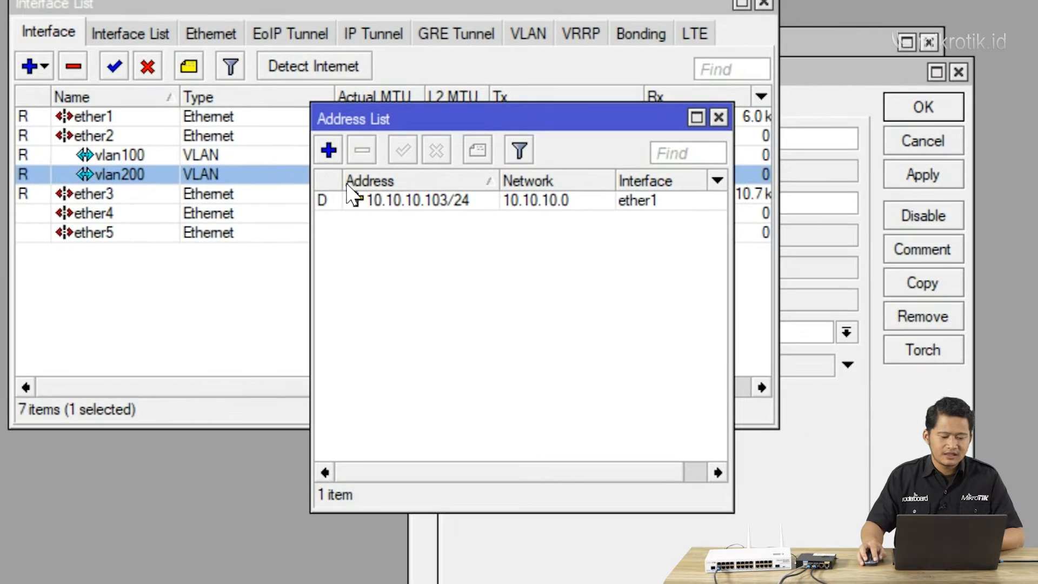
{"action": "left_click", "coordinate": [332, 153]}
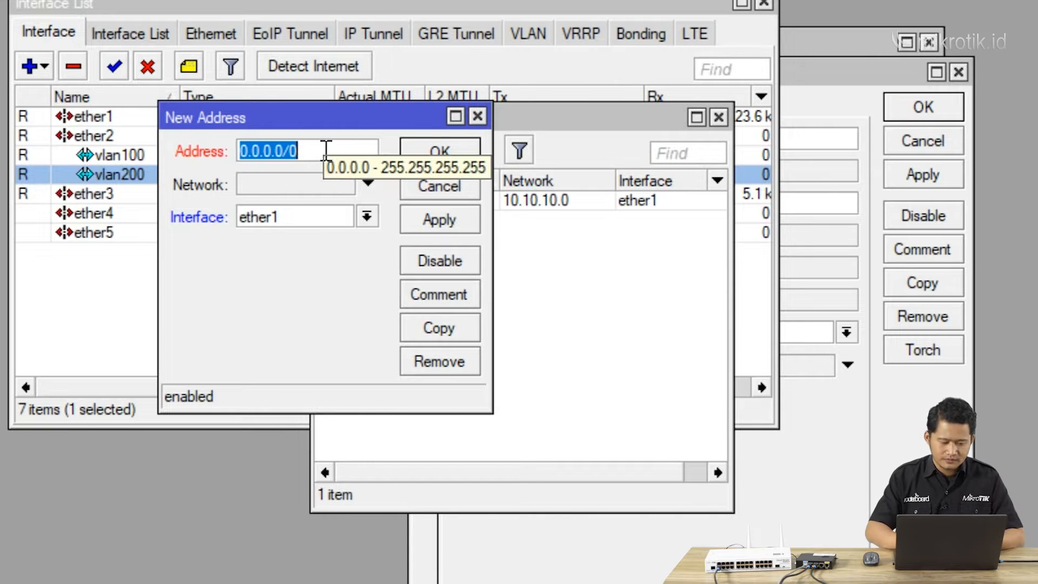
{"action": "type", "text": "10"}
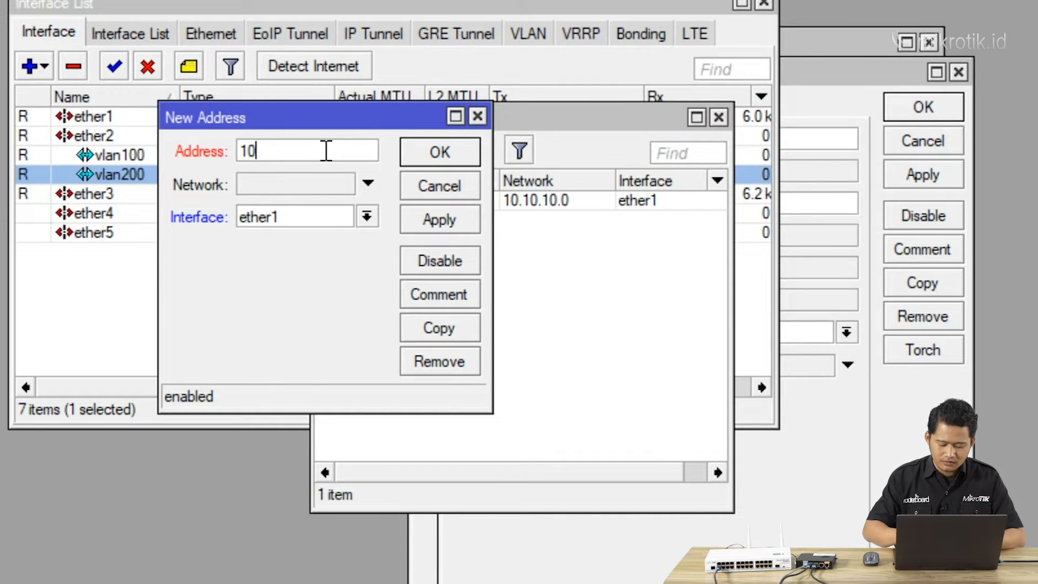
{"action": "type", "text": ".10.9.1/24"}
{"action": "left_click", "coordinate": [334, 219]}
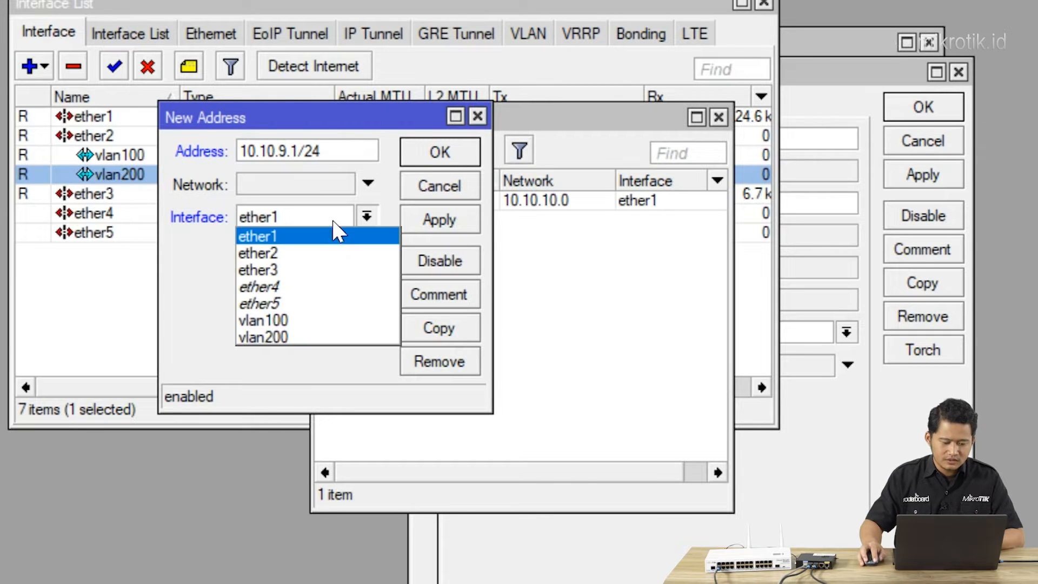
{"action": "left_click", "coordinate": [341, 321]}
{"action": "left_click", "coordinate": [454, 221]}
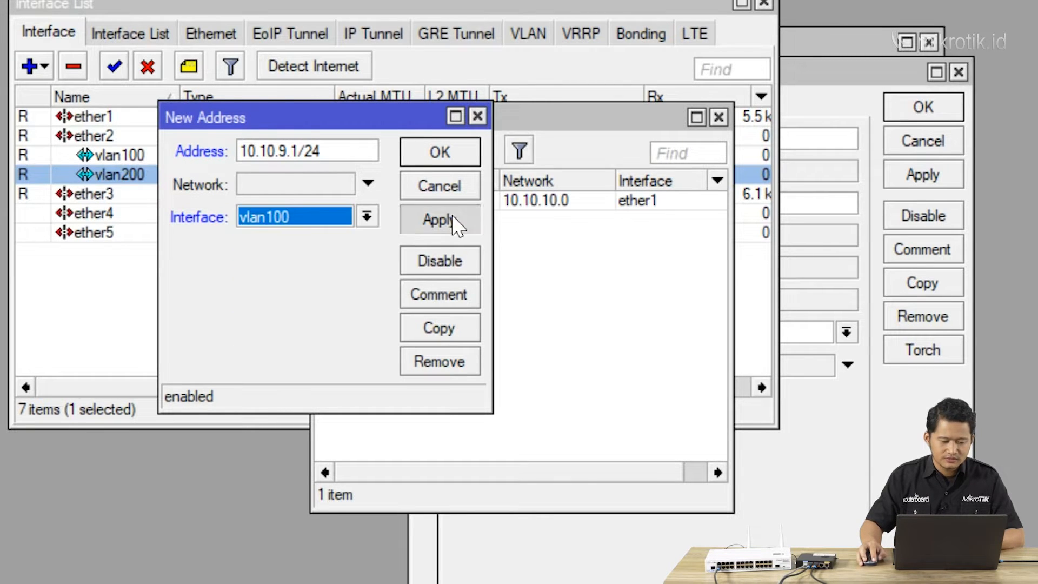
{"action": "left_click", "coordinate": [454, 157]}
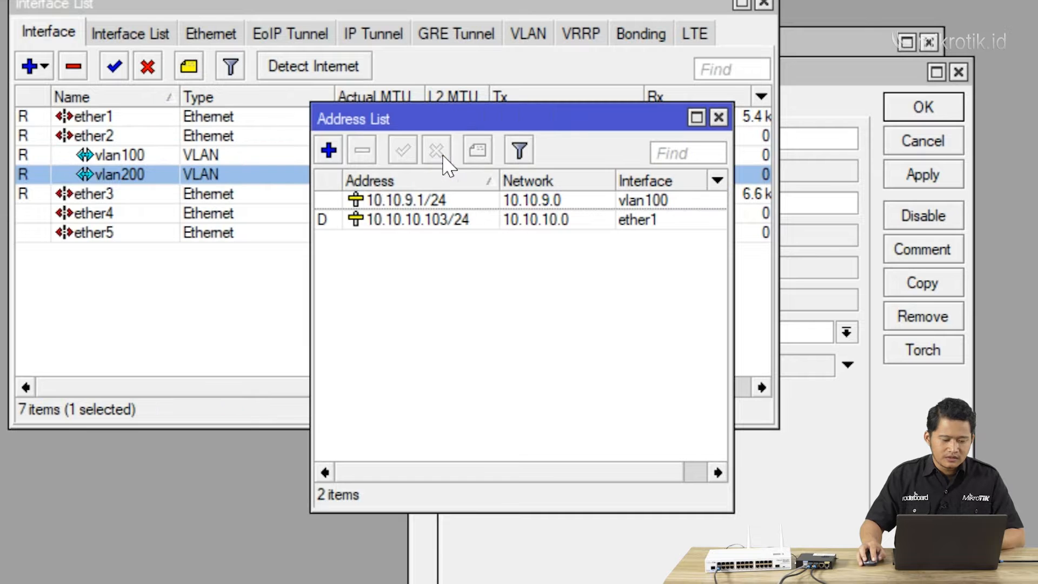
Add the IP address 172.16.9.1/24 to the vlan200 interface and move the address list clear of the VLAN entries
{"action": "left_click", "coordinate": [328, 150]}
{"action": "left_click_drag", "start_coordinate": [317, 121], "coordinate": [496, 260]}
{"action": "type", "text": "172.16."}
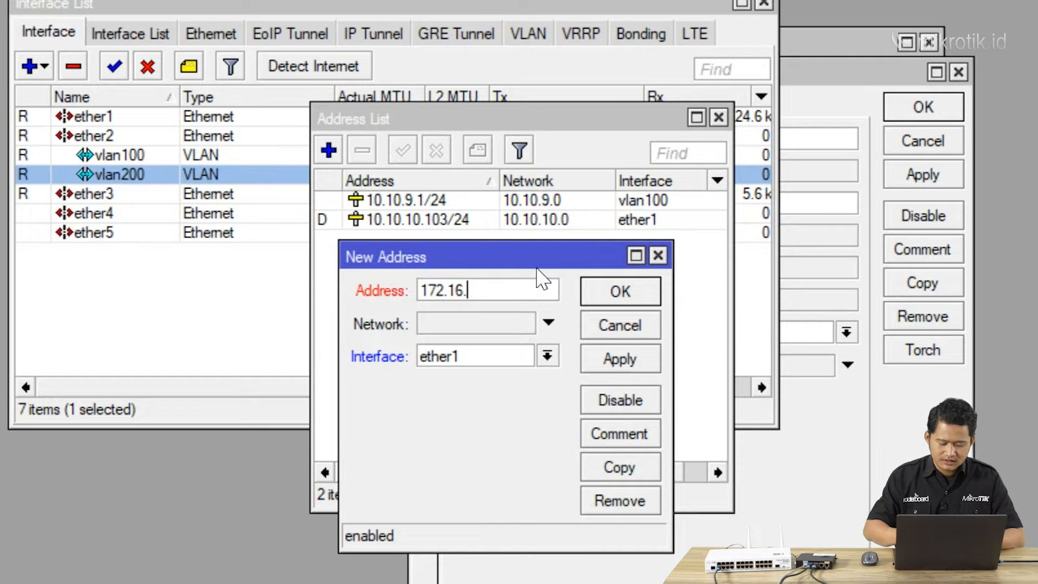
{"action": "type", "text": "9.1/24"}
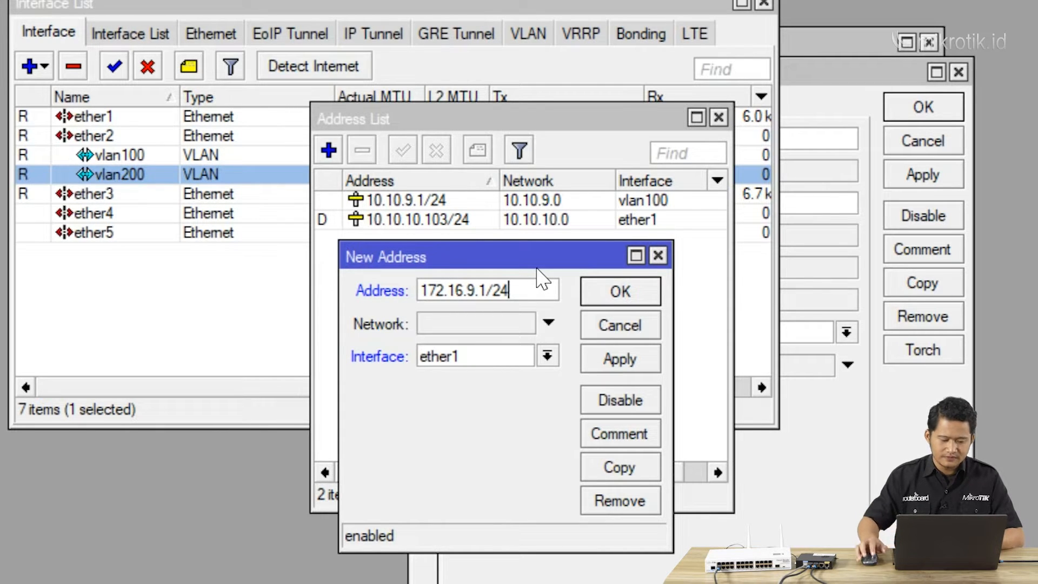
{"action": "left_click", "coordinate": [546, 356]}
{"action": "left_click", "coordinate": [500, 477]}
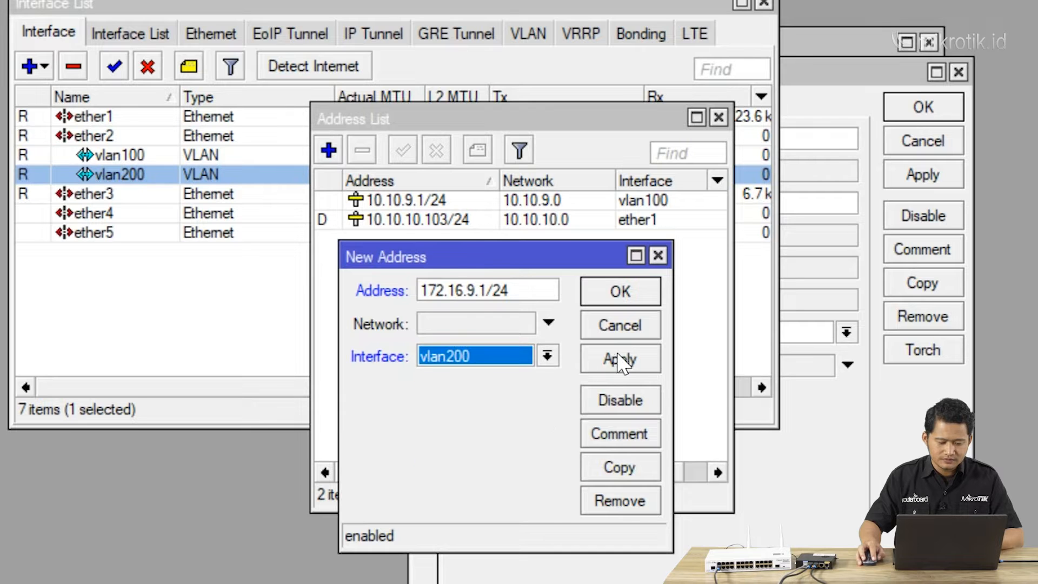
{"action": "left_click", "coordinate": [620, 359]}
{"action": "left_click", "coordinate": [620, 292]}
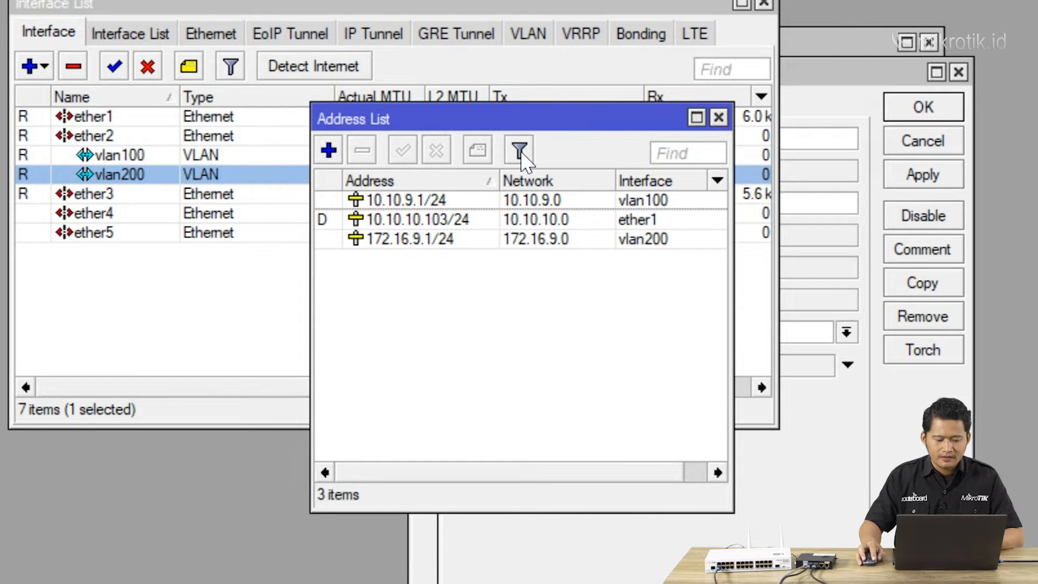
{"action": "left_click_drag", "start_coordinate": [512, 118], "coordinate": [534, 253]}
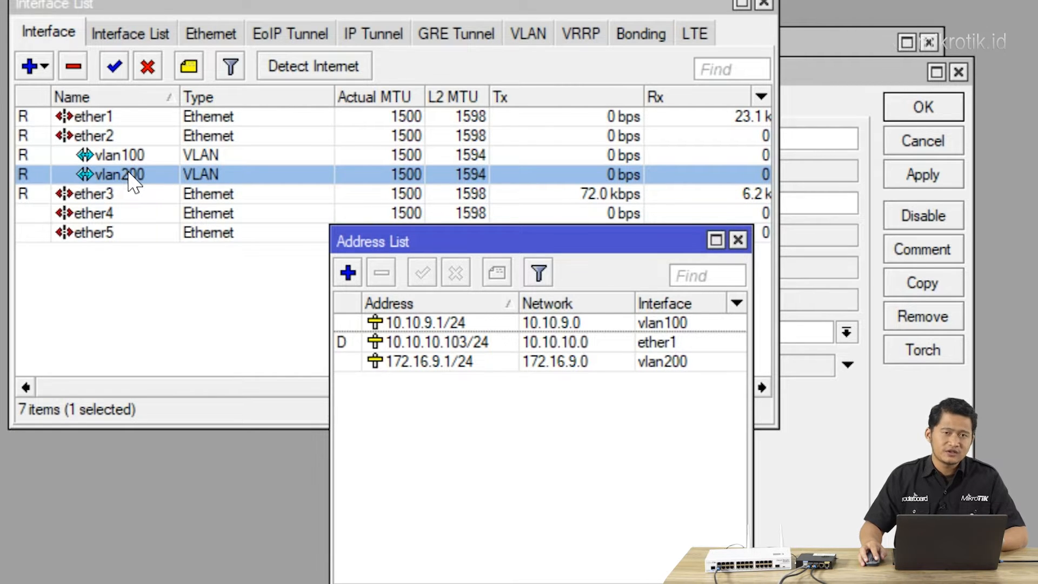
Remove all existing DHCP servers, dhcp1 through dhcp4, from the router's DHCP server list
{"action": "left_click", "coordinate": [2, 217]}
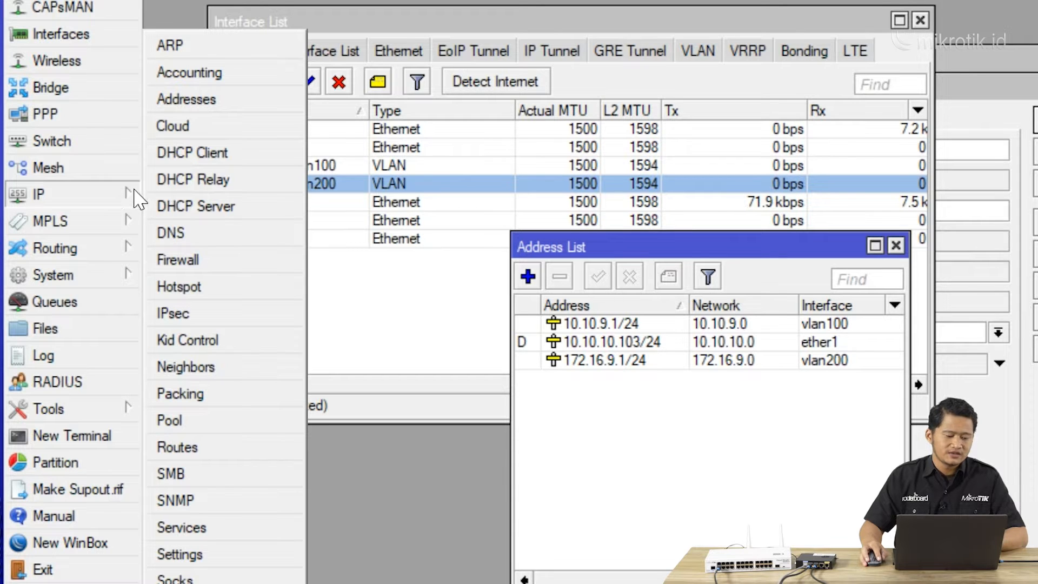
{"action": "left_click", "coordinate": [179, 208]}
{"action": "left_click", "coordinate": [176, 126]}
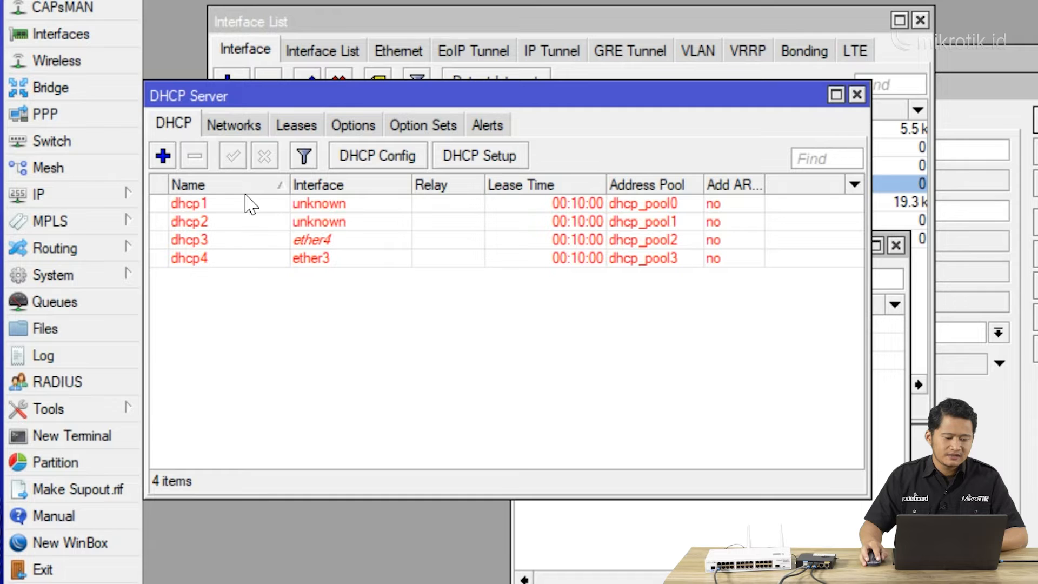
{"action": "left_click", "coordinate": [216, 204]}
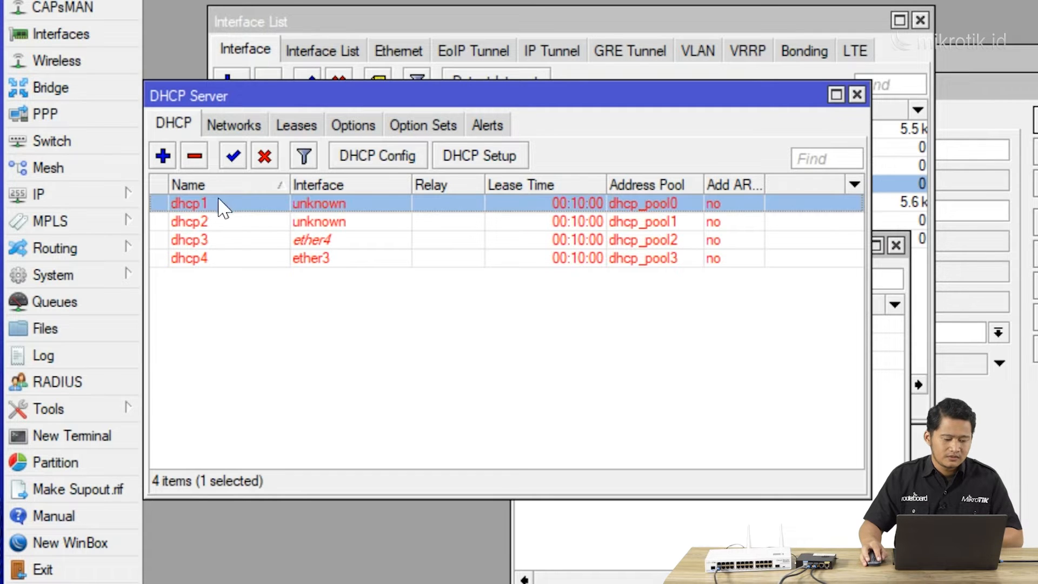
{"action": "left_click", "coordinate": [215, 259], "text": "shift"}
{"action": "left_click", "coordinate": [194, 155]}
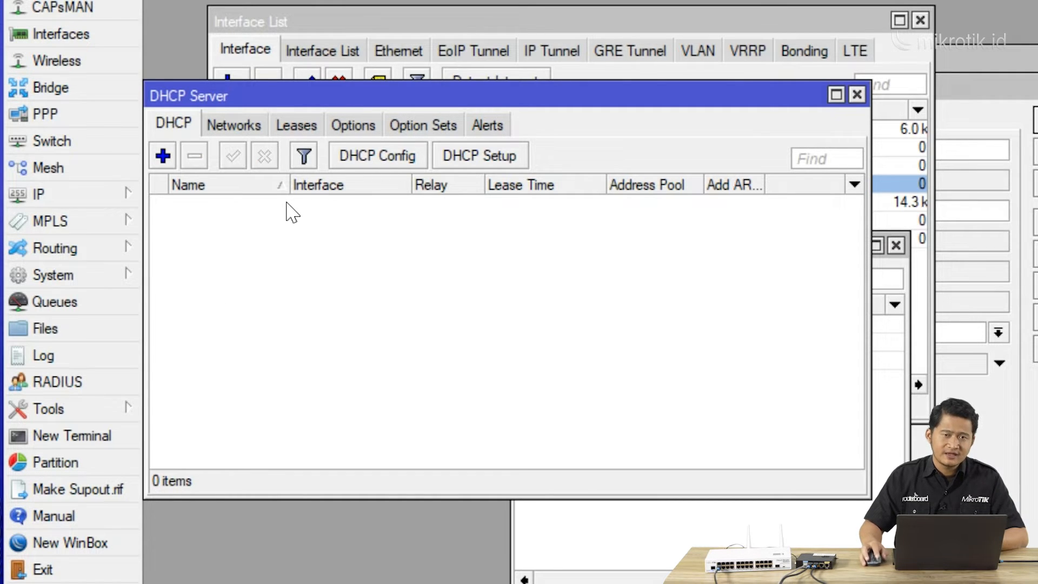
Set up a DHCP server on vlan100 with address space 10.10.9.0/24, gateway 10.10.9.1 and DNS server 10.10.10.1
{"action": "left_click", "coordinate": [495, 157]}
{"action": "left_click_drag", "start_coordinate": [492, 186], "coordinate": [430, 188]}
{"action": "left_click", "coordinate": [479, 255]}
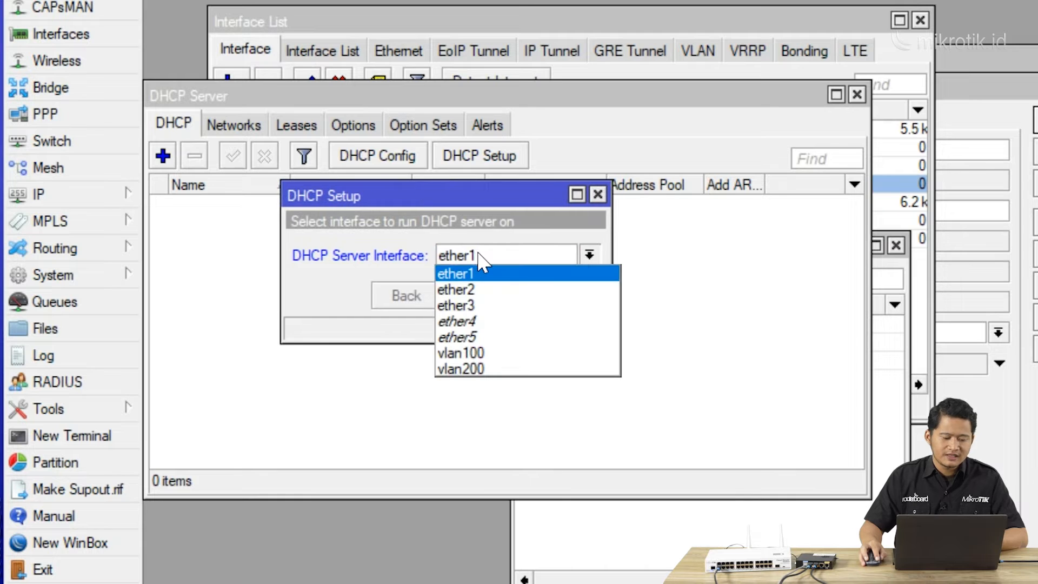
{"action": "left_click", "coordinate": [494, 355]}
{"action": "left_click", "coordinate": [492, 296]}
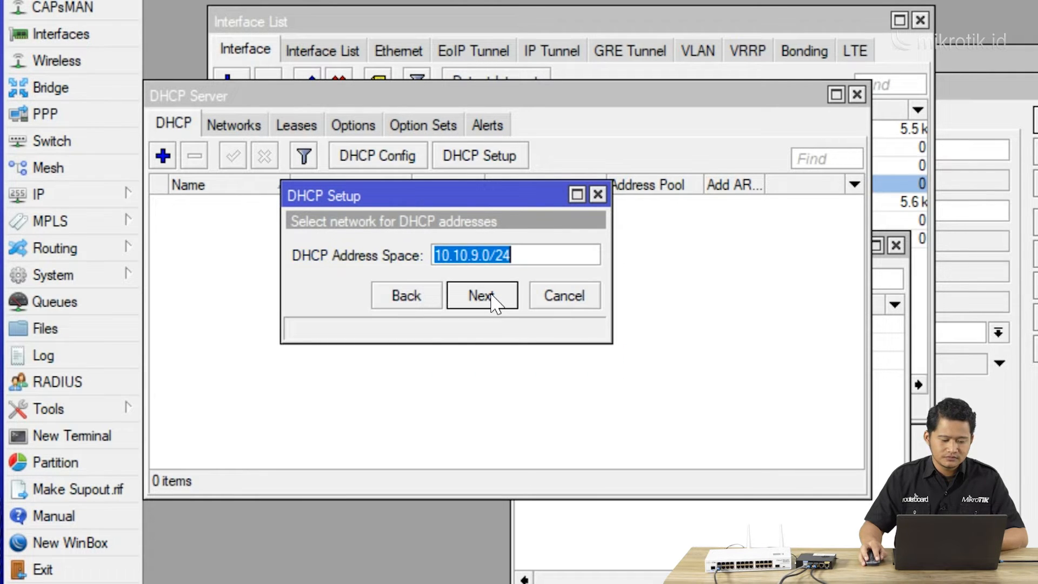
{"action": "left_click", "coordinate": [482, 296]}
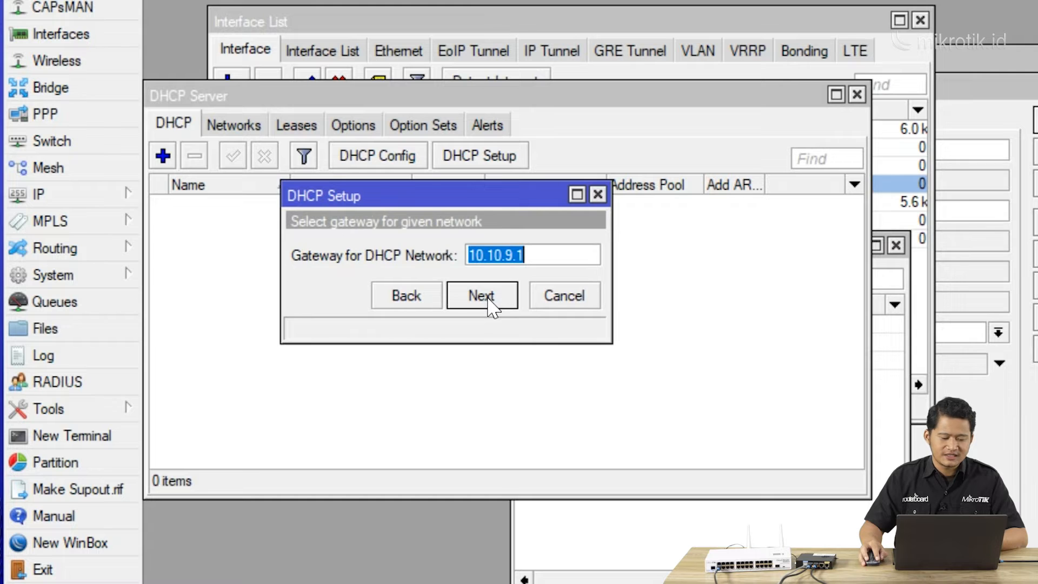
{"action": "left_click", "coordinate": [481, 295]}
{"action": "left_click", "coordinate": [481, 295]}
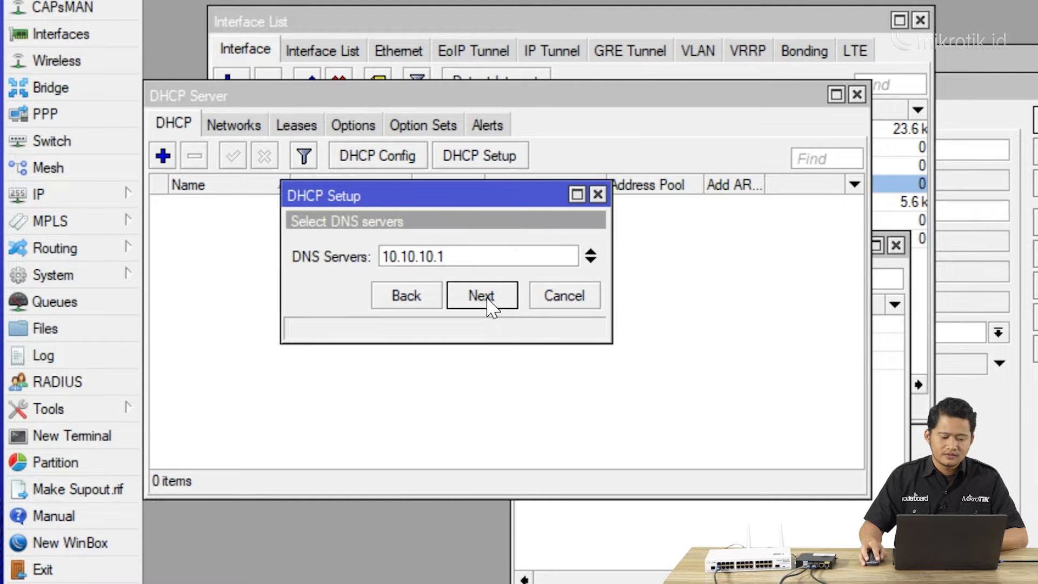
{"action": "left_click", "coordinate": [481, 296]}
{"action": "left_click", "coordinate": [487, 296]}
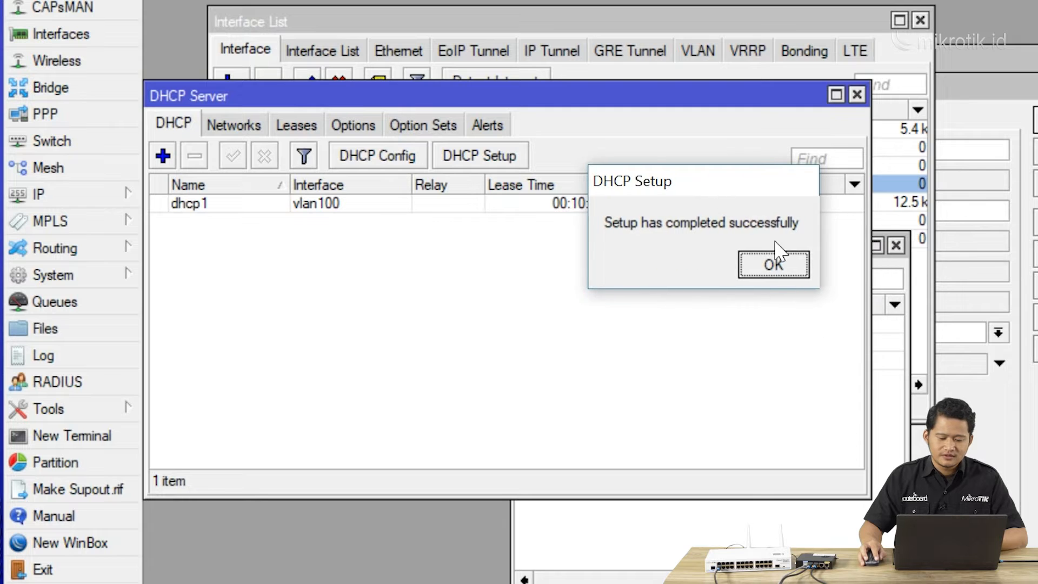
{"action": "left_click", "coordinate": [775, 267]}
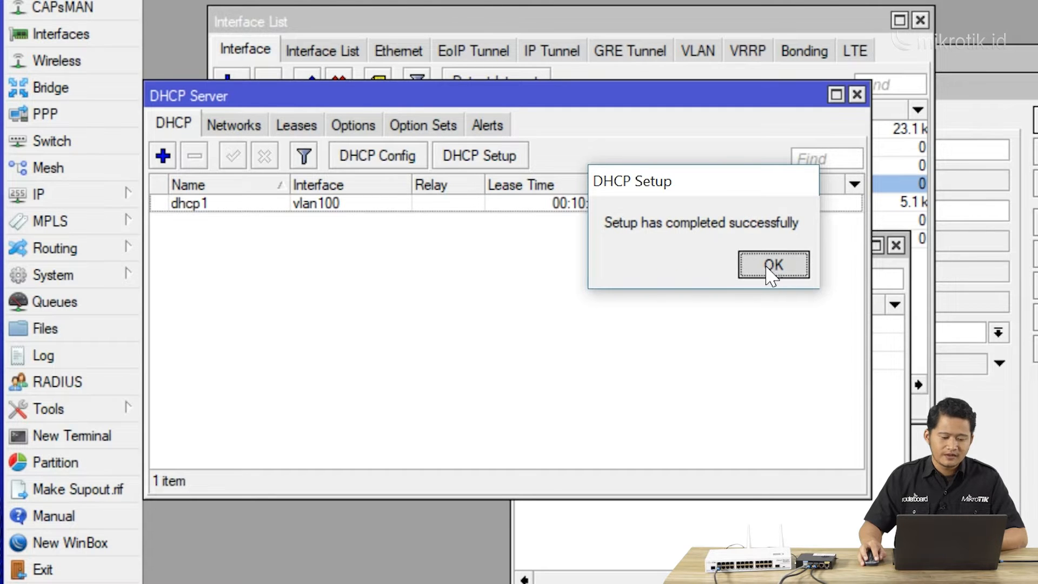
Set up a DHCP server on vlan200 with address space 172.16.9.0/24, giving out addresses 172.16.9.2-172.16.9.254
{"action": "left_click", "coordinate": [501, 162]}
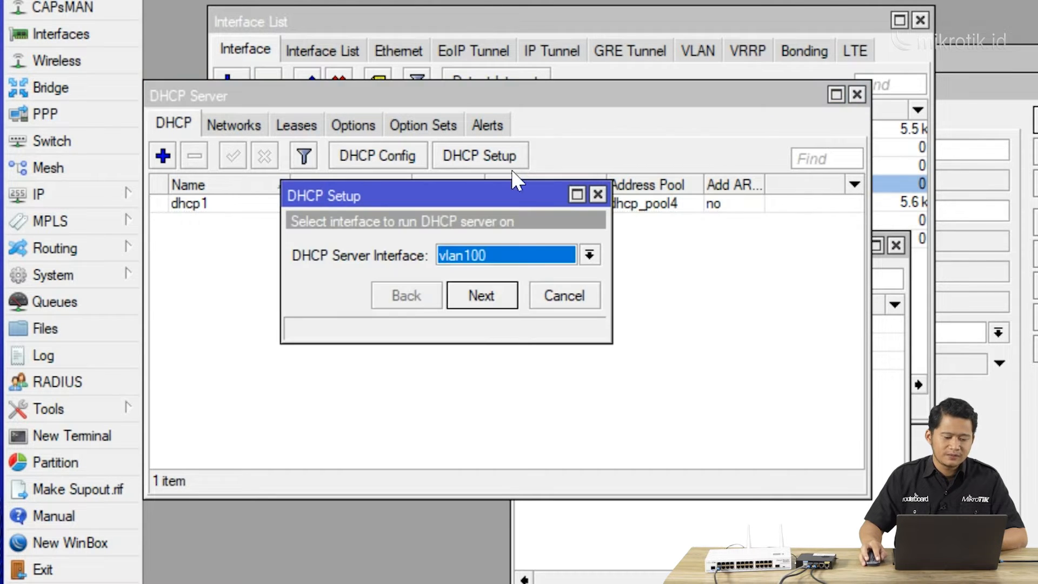
{"action": "left_click", "coordinate": [565, 294]}
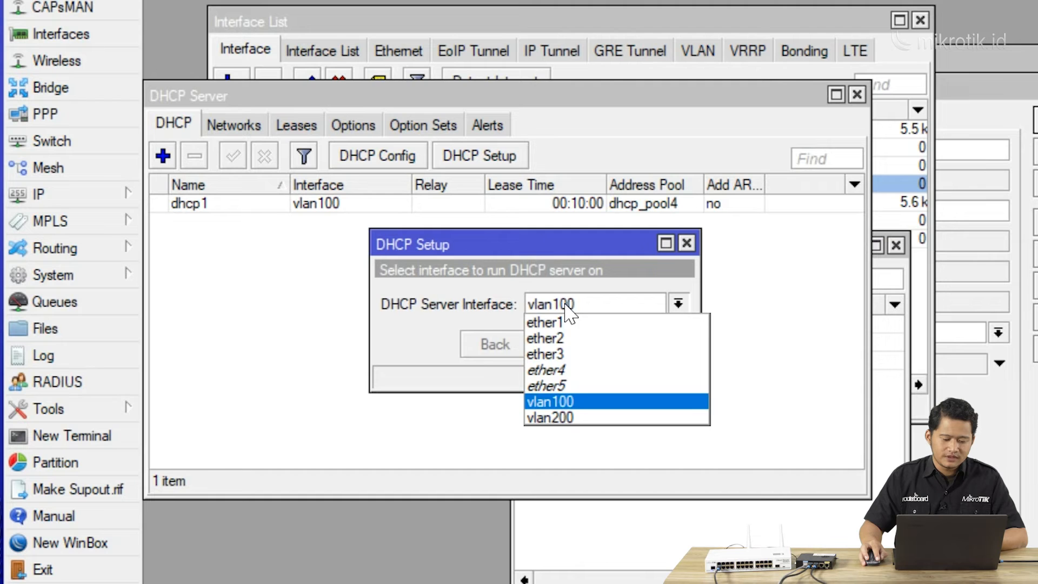
{"action": "left_click", "coordinate": [586, 418]}
{"action": "left_click", "coordinate": [586, 346]}
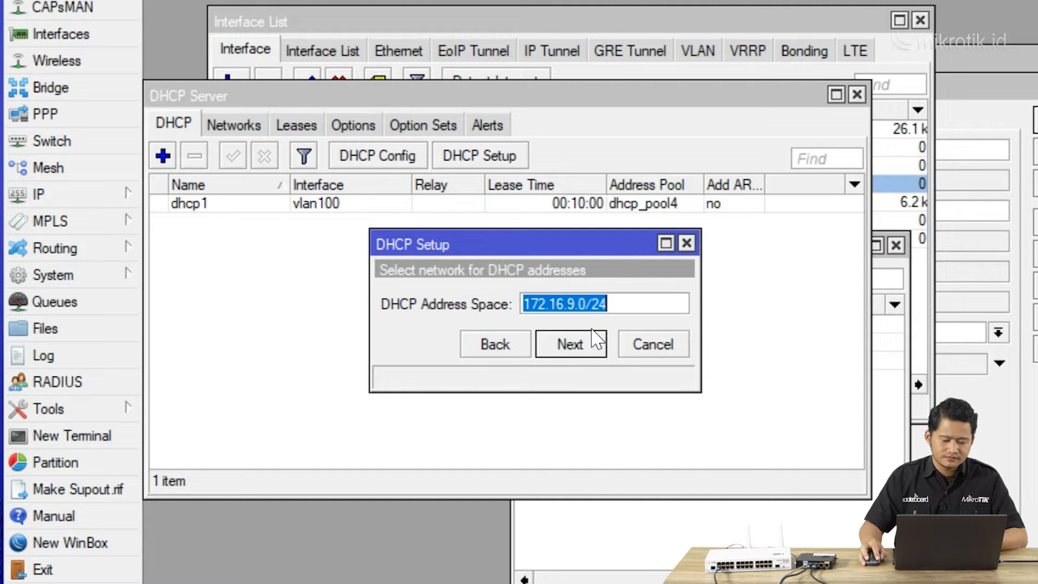
{"action": "left_click", "coordinate": [591, 347]}
{"action": "left_click", "coordinate": [594, 347]}
{"action": "left_click", "coordinate": [594, 349]}
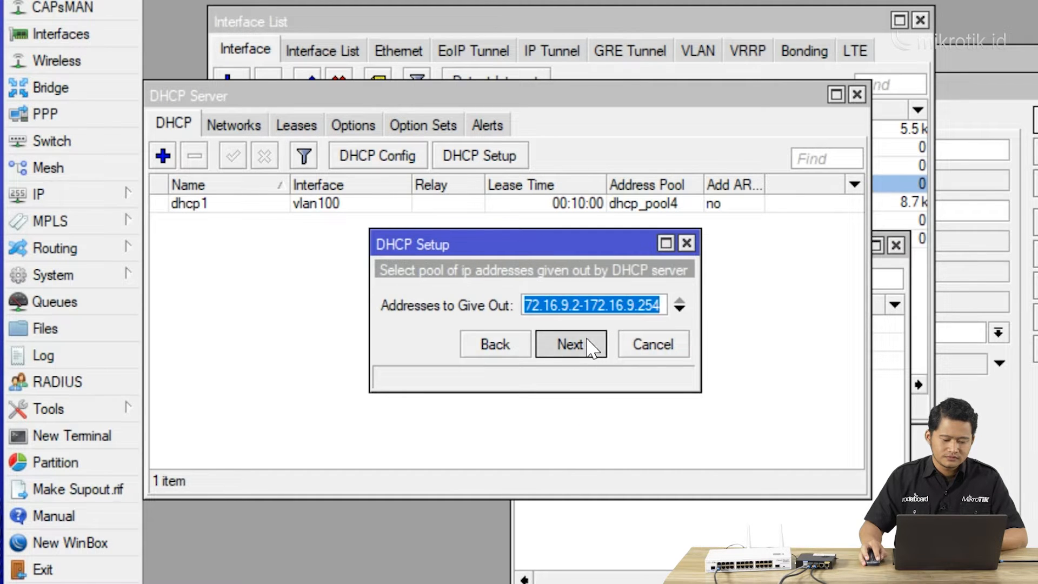
{"action": "left_click", "coordinate": [589, 347]}
{"action": "left_click", "coordinate": [589, 348]}
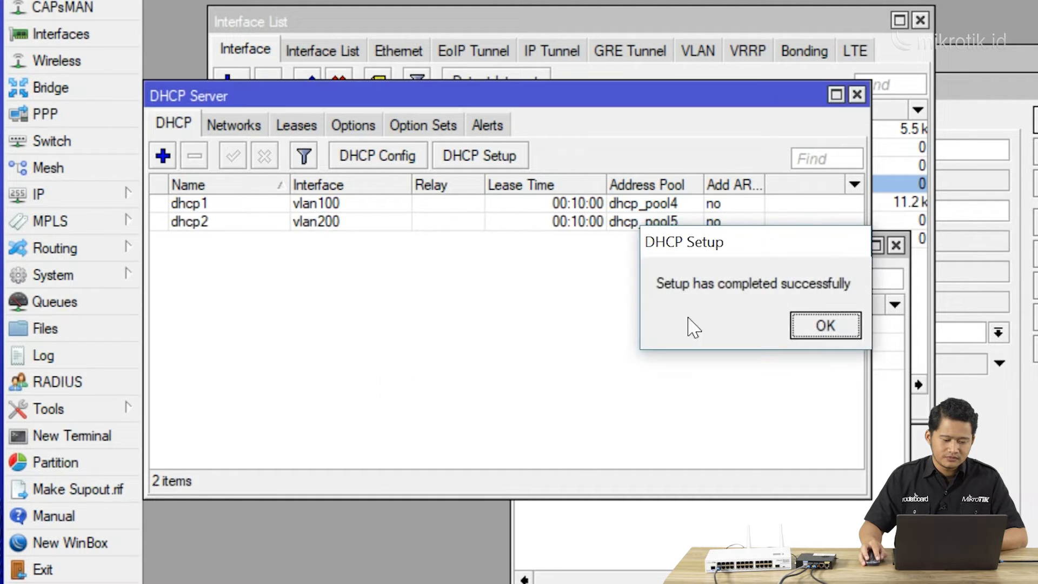
{"action": "left_click", "coordinate": [803, 325]}
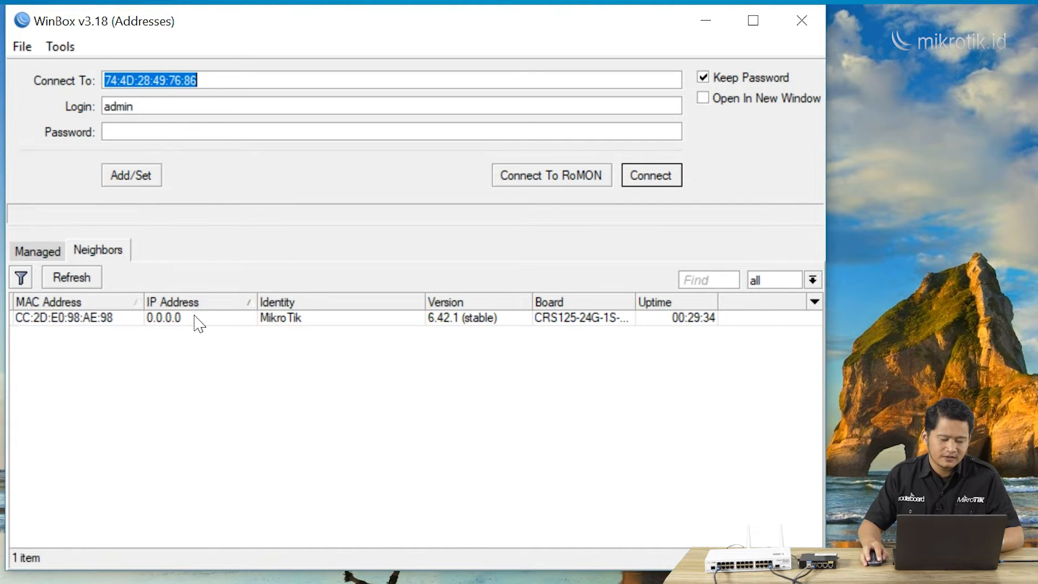
Connect to the neighbouring CRS125-24G-1S switch as admin and open its list of interfaces
{"action": "left_click", "coordinate": [88, 318]}
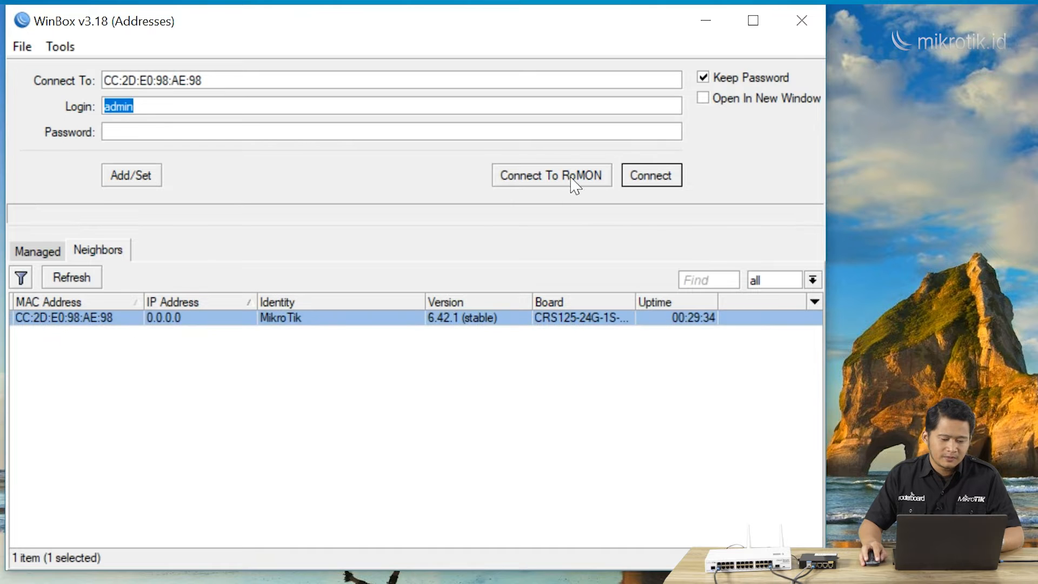
{"action": "left_click", "coordinate": [654, 177]}
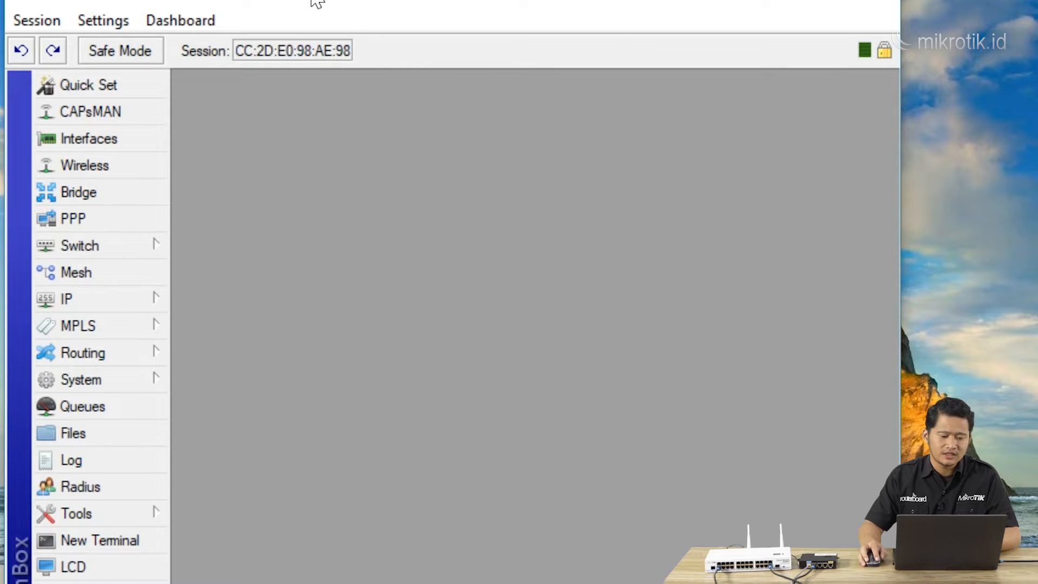
{"action": "left_click", "coordinate": [129, 144]}
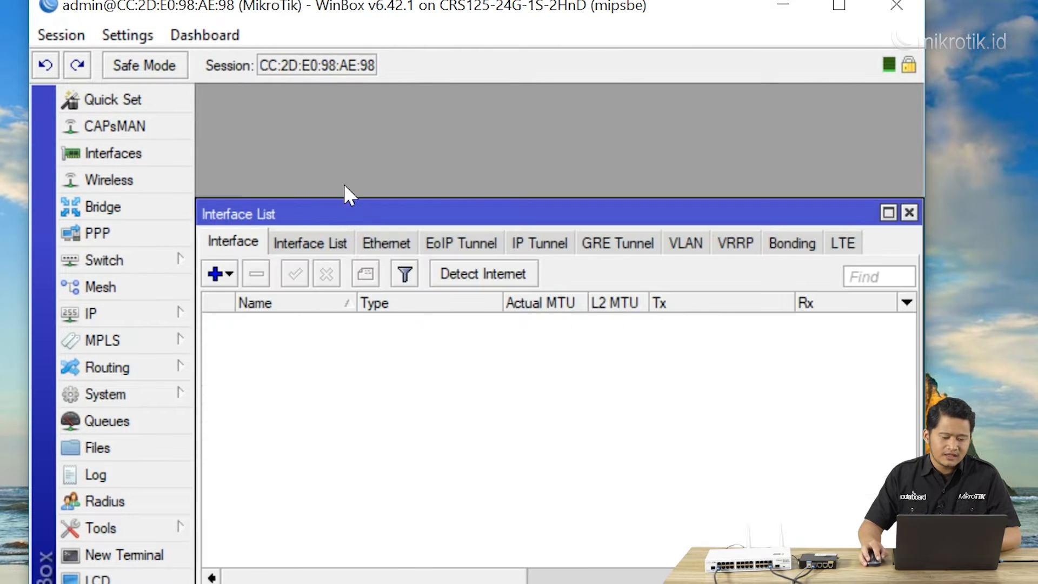
{"action": "left_click_drag", "start_coordinate": [325, 202], "coordinate": [336, 94]}
{"action": "left_click", "coordinate": [228, 165]}
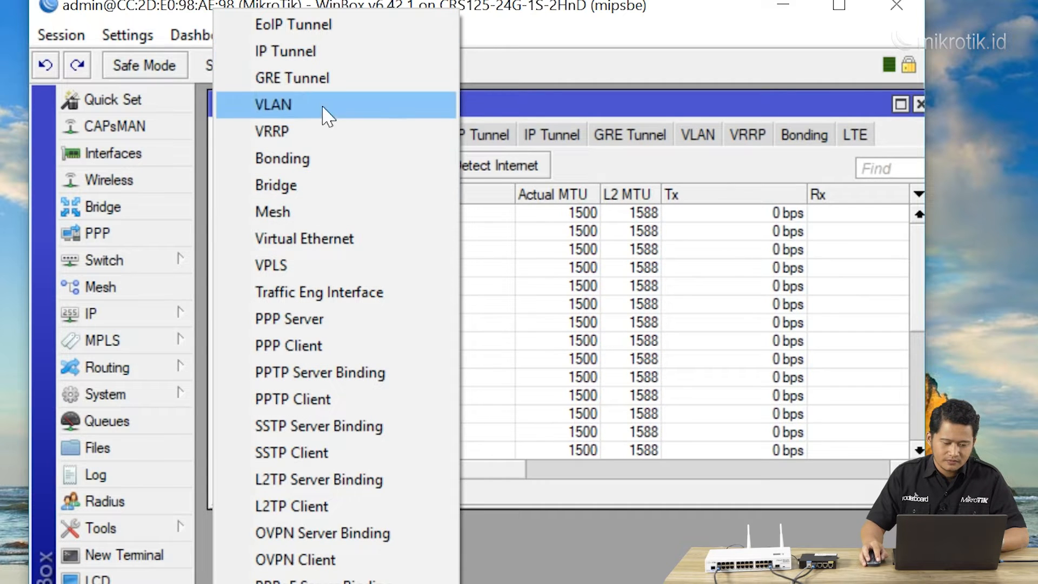
{"action": "left_click", "coordinate": [530, 104]}
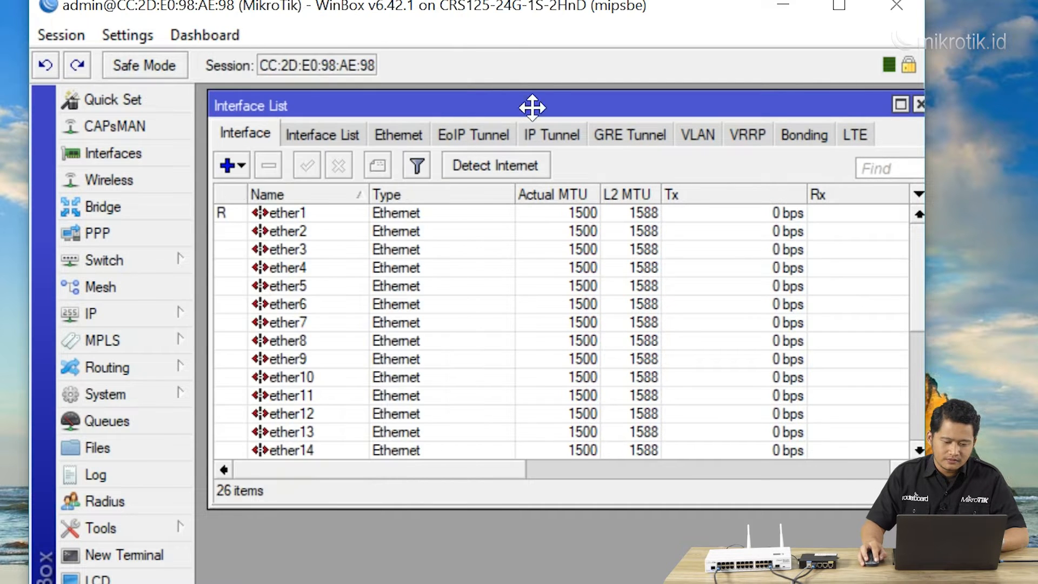
Create a new bridge interface on the CRS125 switch with the default settings
{"action": "left_click", "coordinate": [146, 212]}
{"action": "left_click", "coordinate": [215, 273]}
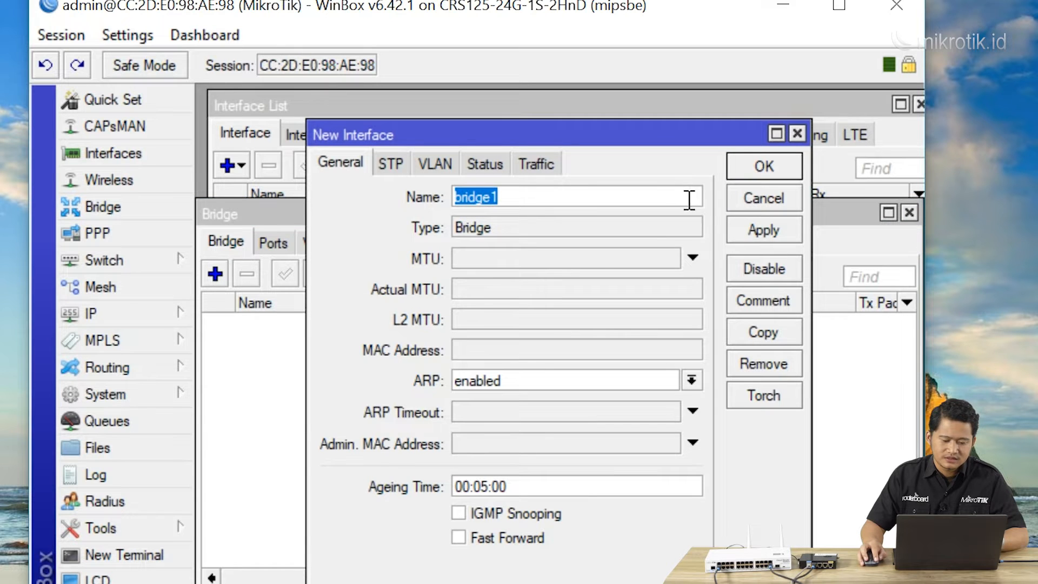
{"action": "left_click", "coordinate": [764, 230]}
{"action": "left_click", "coordinate": [765, 167]}
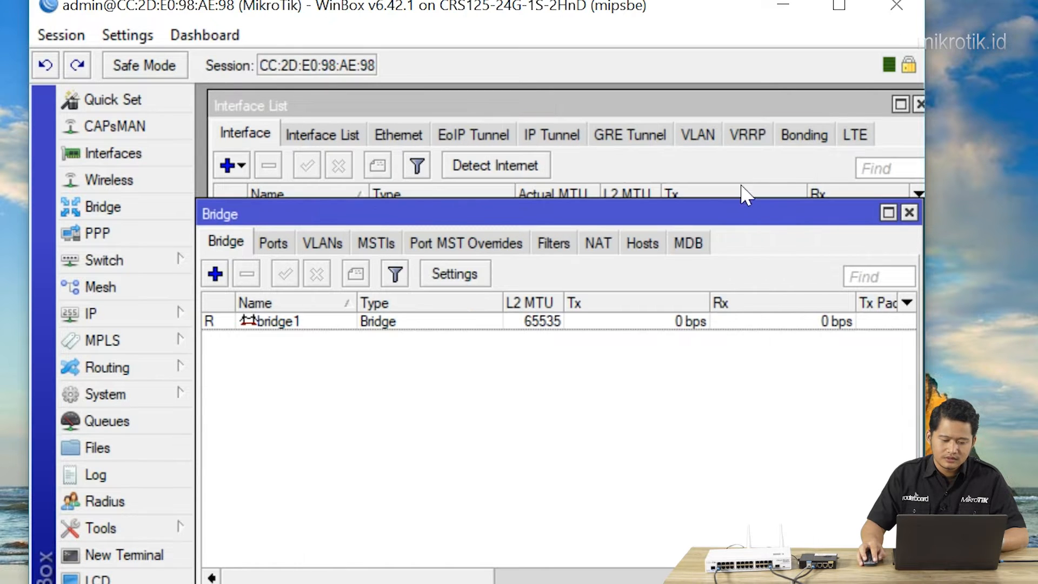
Add ether1 as a port of bridge1, keeping the default port options
{"action": "left_click", "coordinate": [276, 246]}
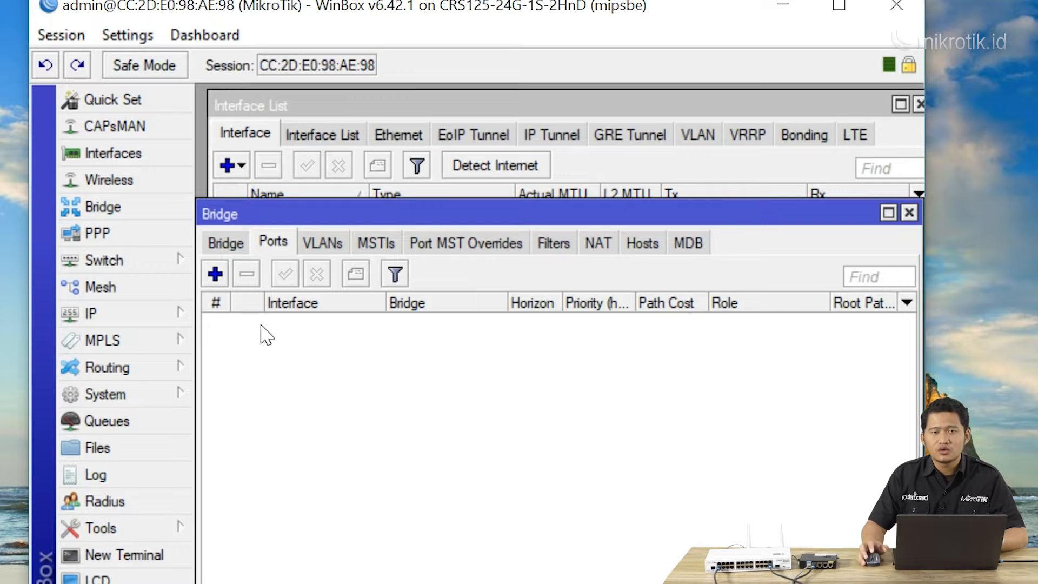
{"action": "left_click", "coordinate": [215, 274]}
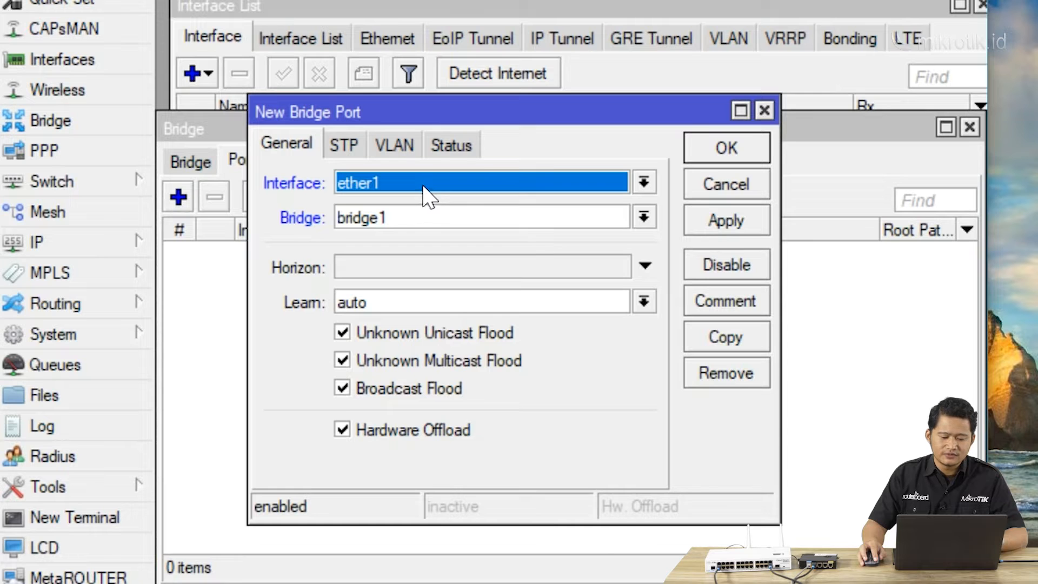
{"action": "left_click", "coordinate": [724, 228]}
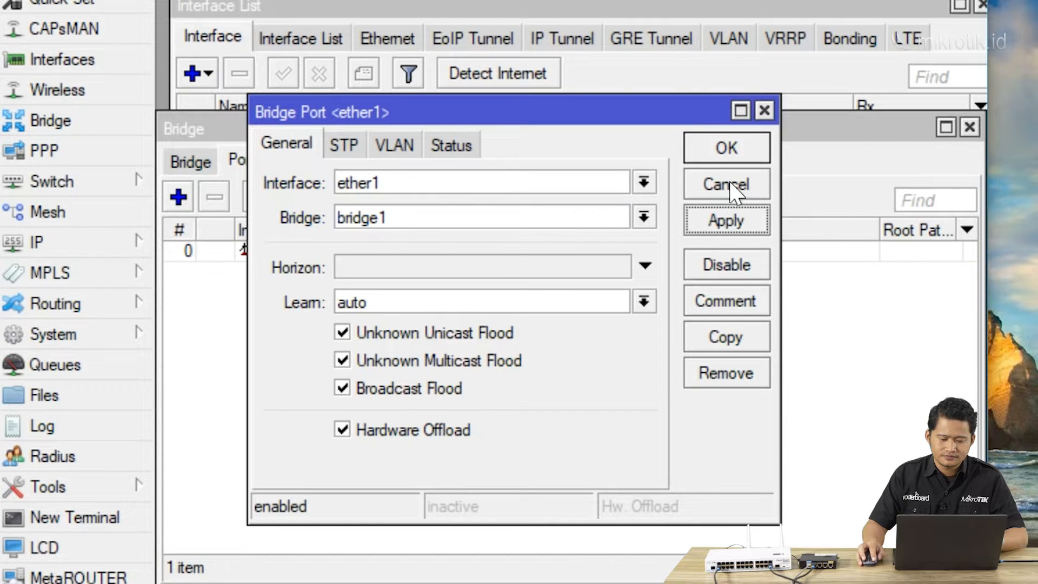
{"action": "left_click", "coordinate": [727, 148]}
Add ether9 as a port of bridge1, keeping the default port options
{"action": "left_click", "coordinate": [178, 197]}
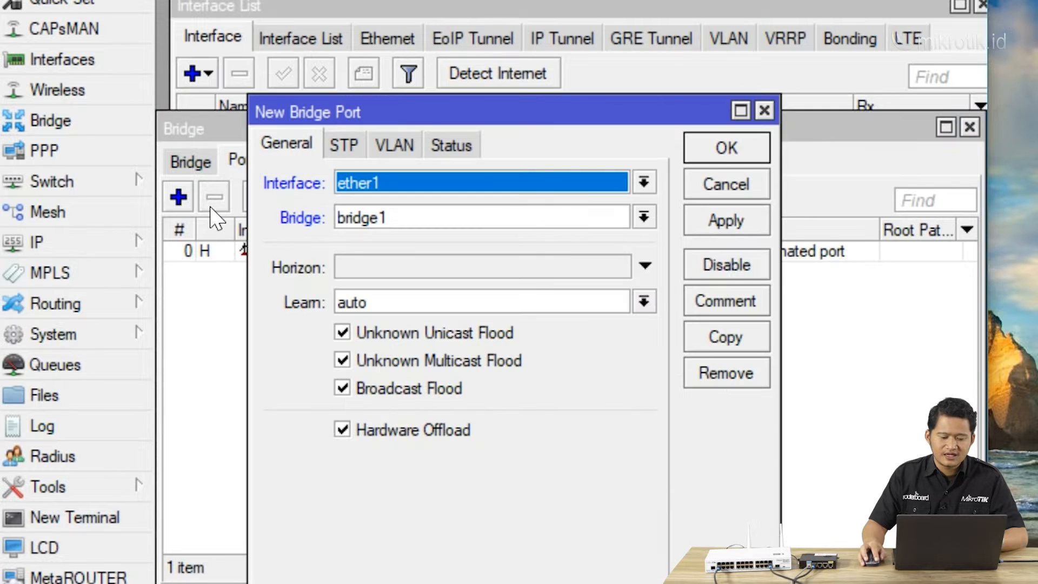
{"action": "left_click", "coordinate": [410, 184]}
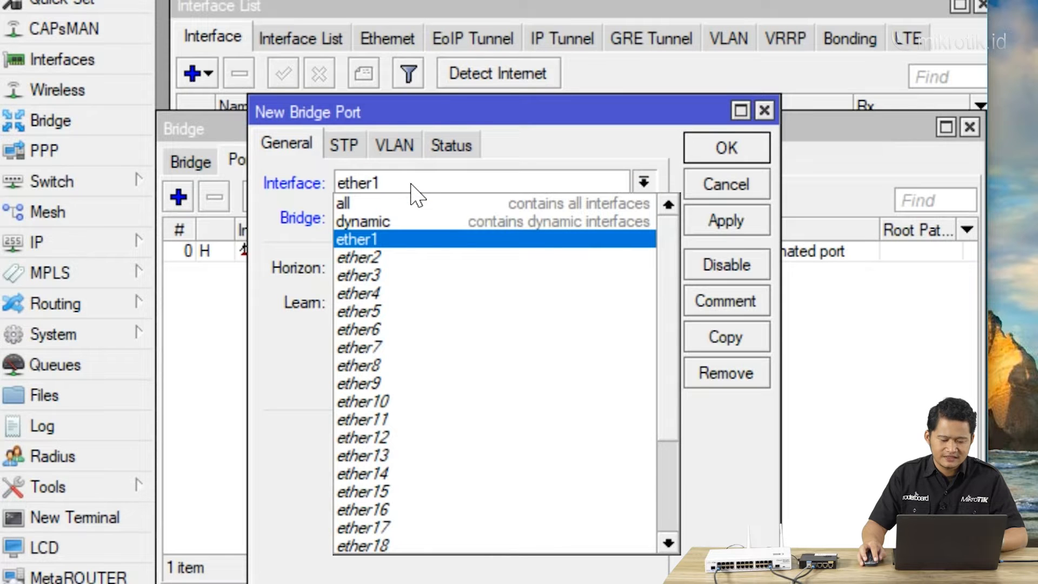
{"action": "left_click", "coordinate": [414, 385]}
{"action": "left_click", "coordinate": [725, 230]}
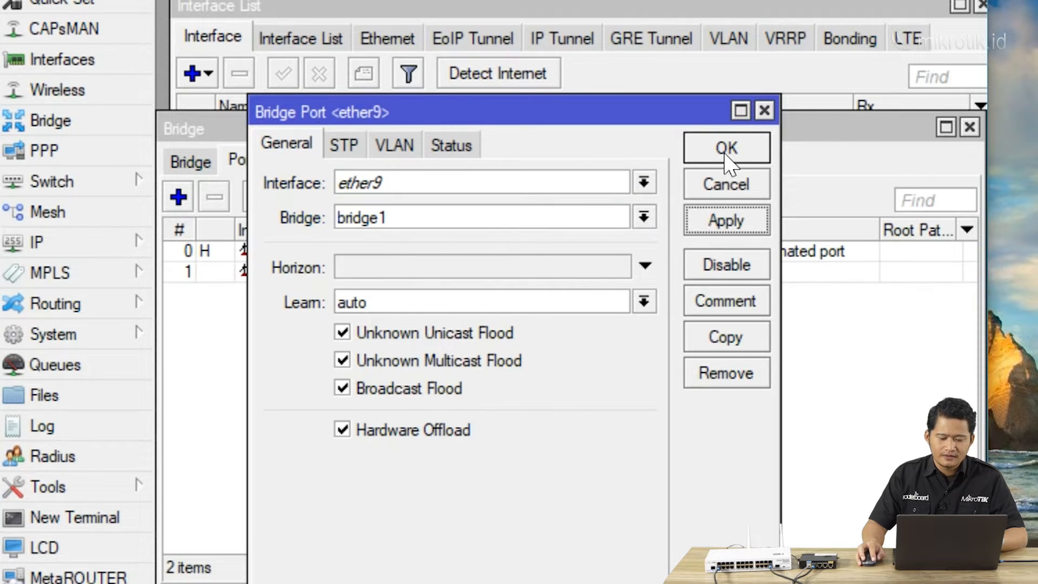
{"action": "left_click", "coordinate": [727, 148]}
Add ether10 as a port of bridge1, keeping the default port options
{"action": "left_click", "coordinate": [179, 197]}
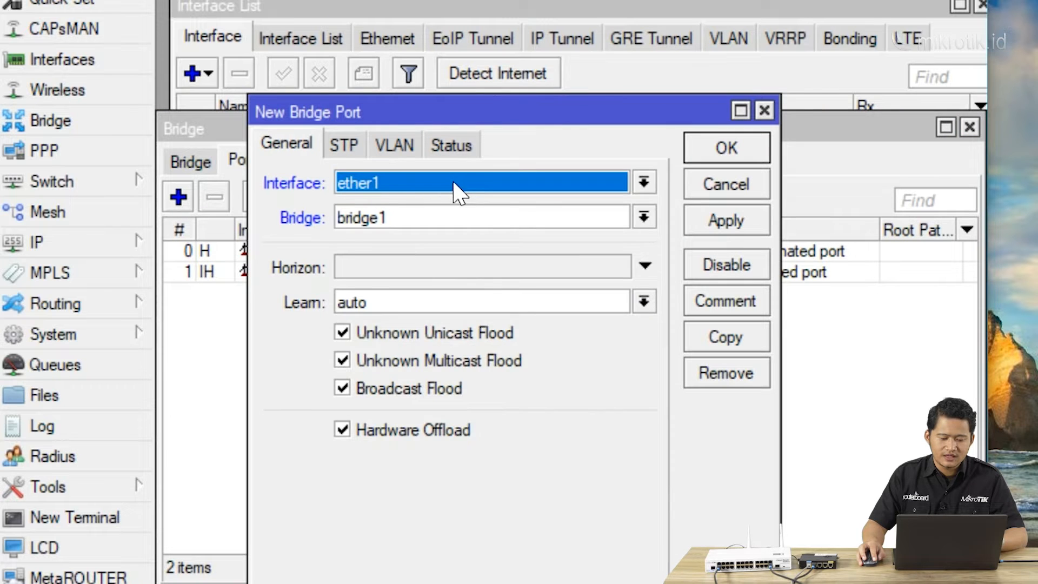
{"action": "left_click", "coordinate": [460, 192]}
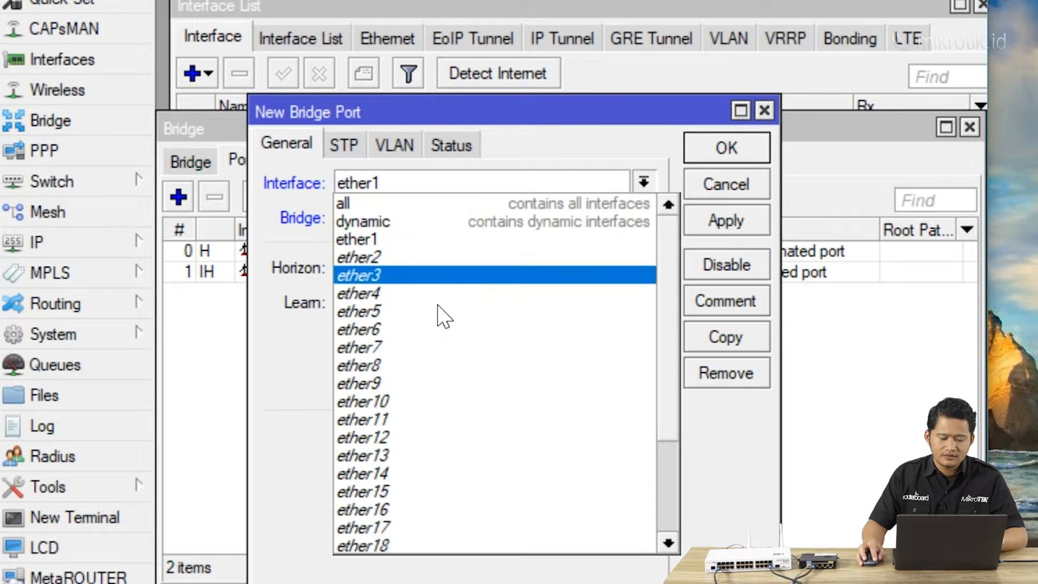
{"action": "left_click", "coordinate": [430, 402]}
{"action": "left_click", "coordinate": [713, 230]}
{"action": "left_click", "coordinate": [724, 150]}
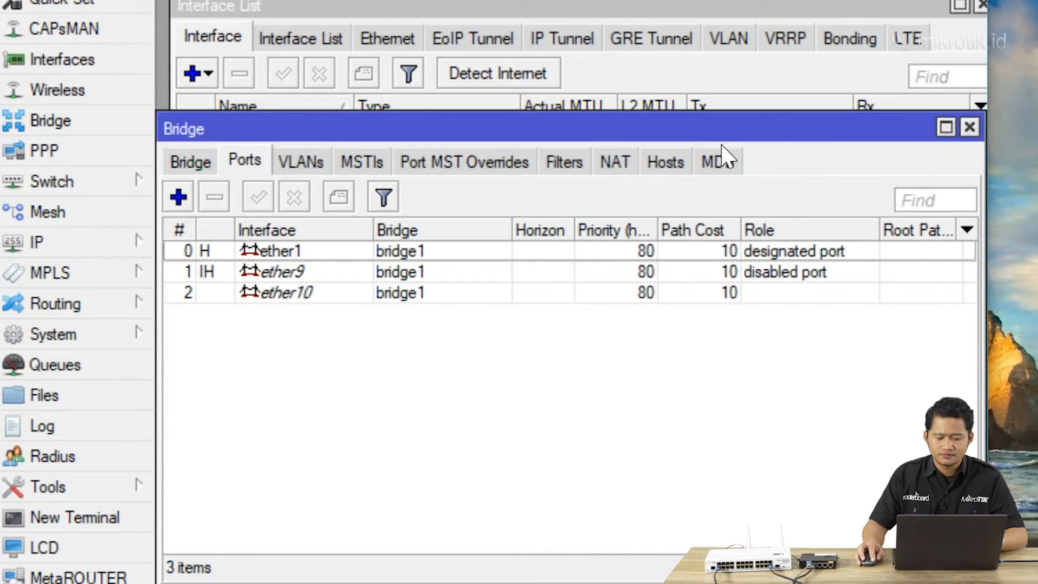
{"action": "left_click", "coordinate": [192, 163]}
{"action": "left_click_drag", "start_coordinate": [333, 145], "coordinate": [346, 353]}
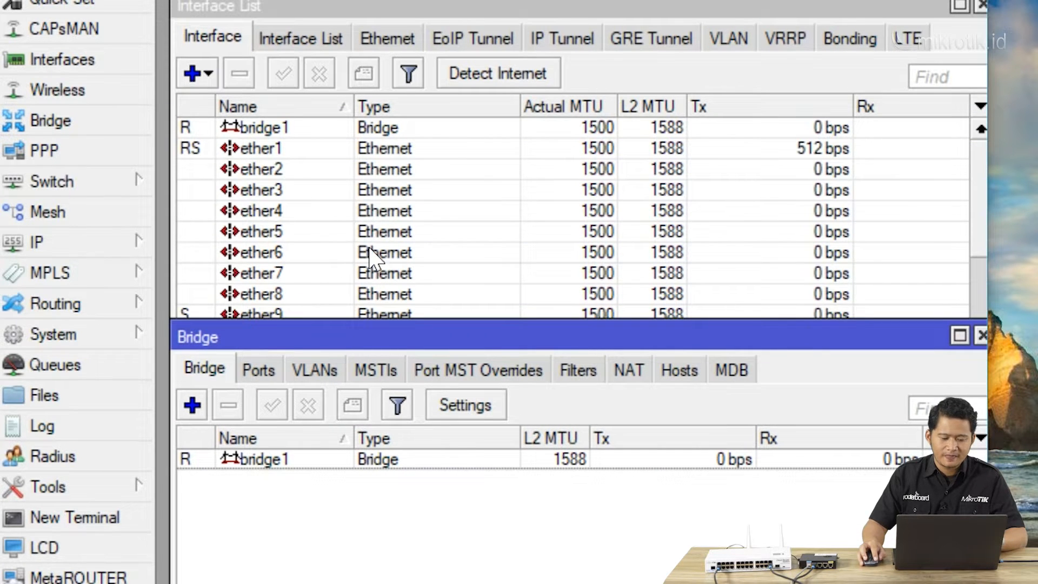
{"action": "left_click", "coordinate": [351, 231]}
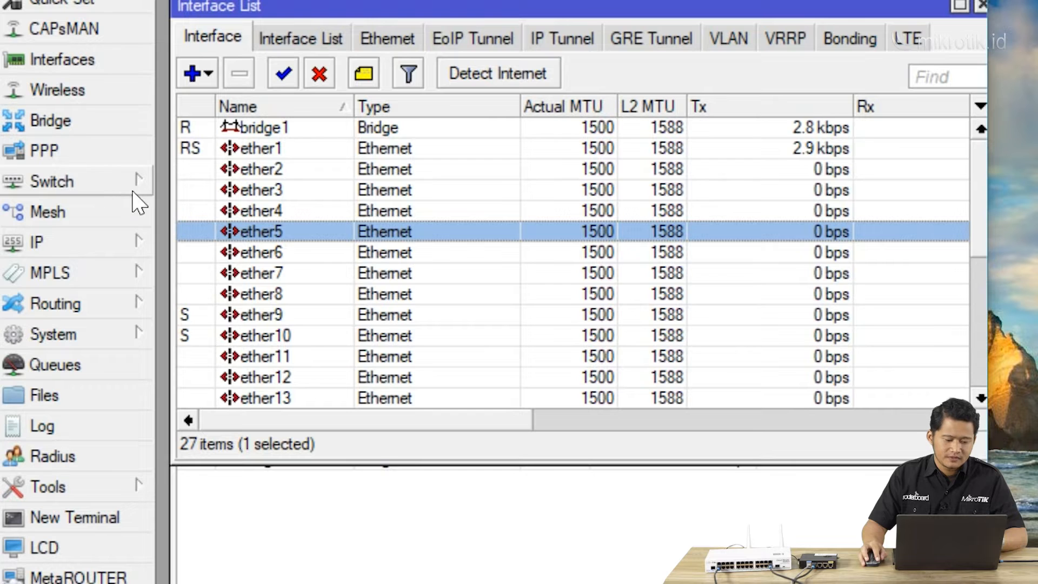
Add a switch VLAN entry with VLAN ID 100 and ports ether1 and ether9, leaving SA Learning enabled
{"action": "left_click", "coordinate": [104, 185]}
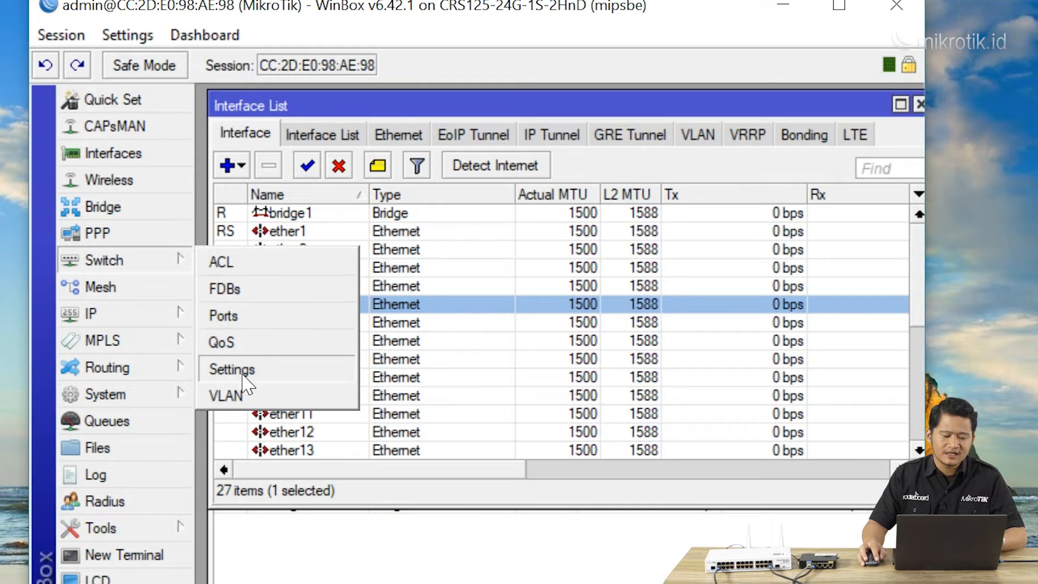
{"action": "left_click", "coordinate": [226, 397]}
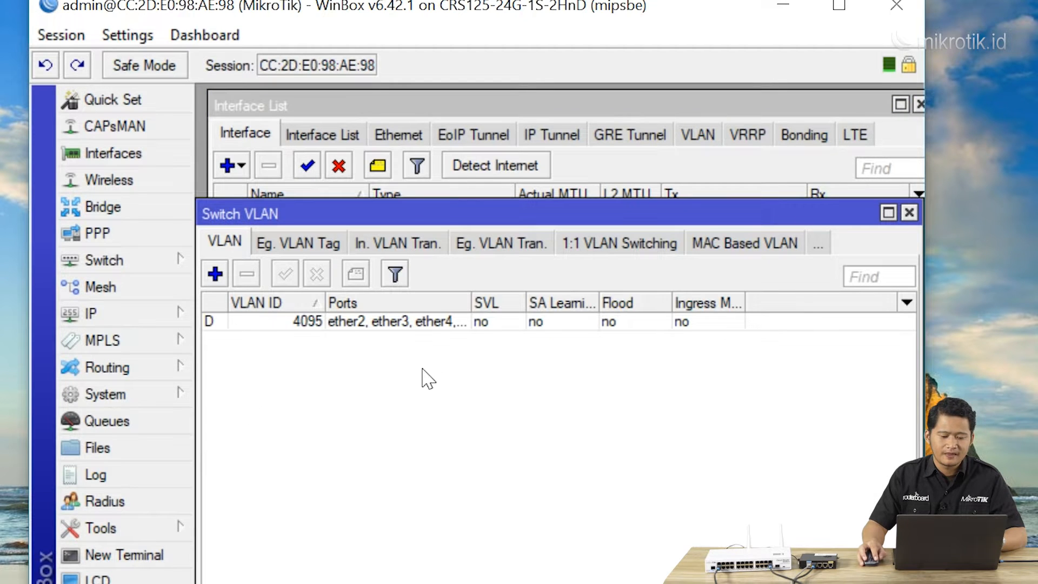
{"action": "left_click_drag", "start_coordinate": [414, 176], "coordinate": [388, 136]}
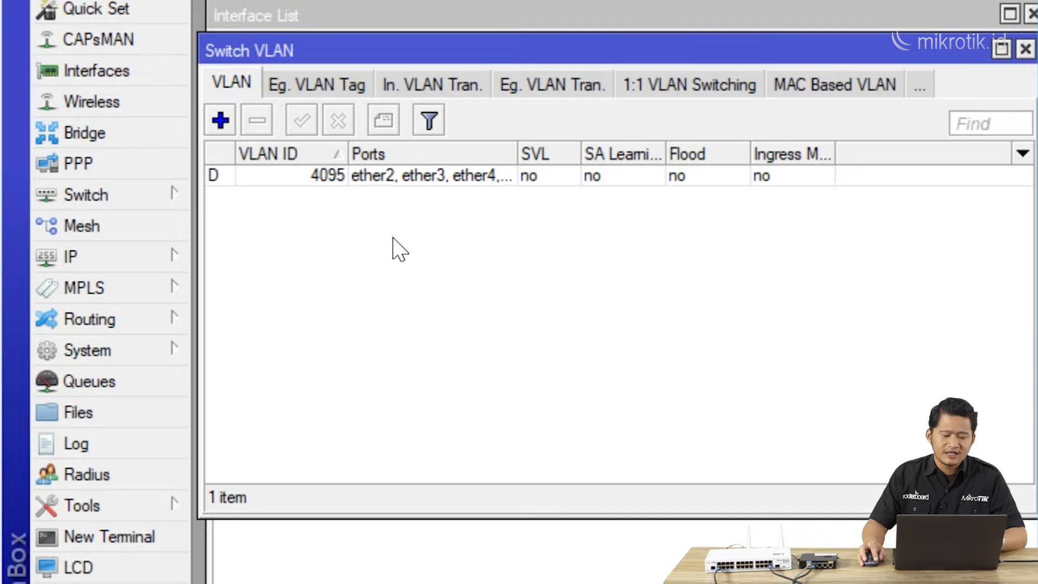
{"action": "left_click", "coordinate": [221, 120]}
{"action": "left_click_drag", "start_coordinate": [527, 205], "coordinate": [428, 170]}
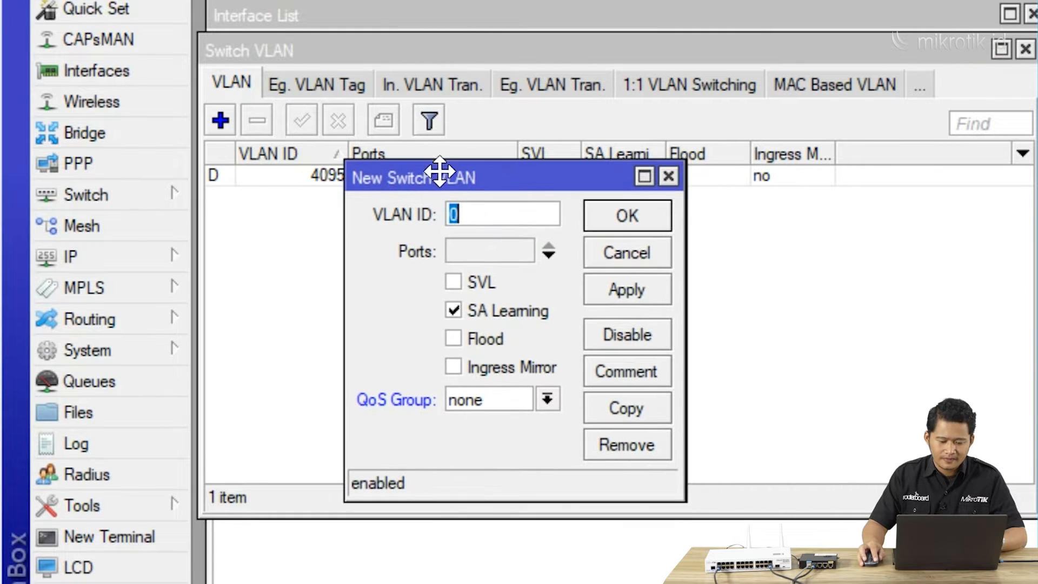
{"action": "type", "text": "100"}
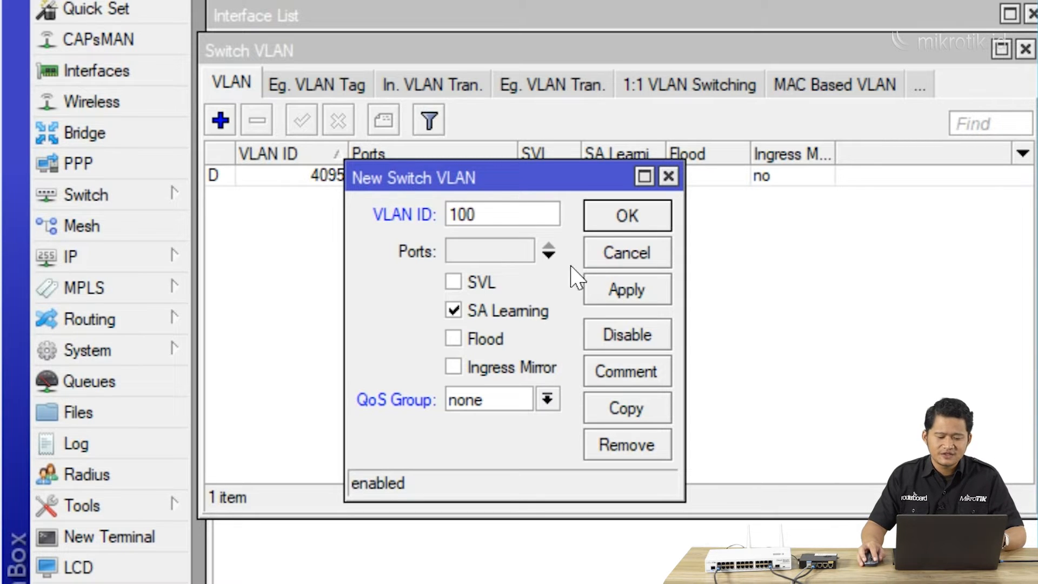
{"action": "left_click", "coordinate": [493, 252]}
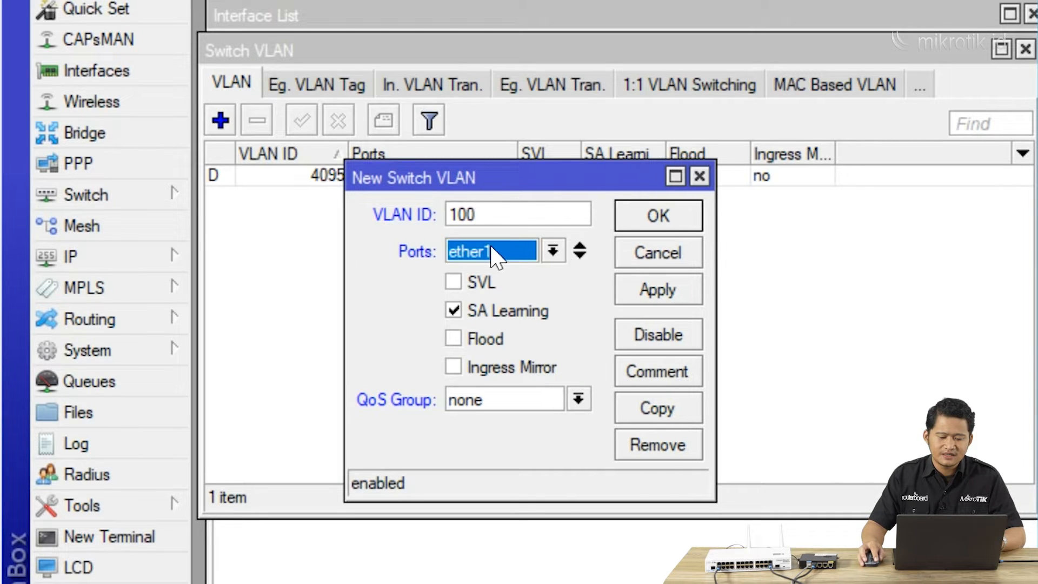
{"action": "left_click", "coordinate": [581, 256]}
{"action": "left_click", "coordinate": [553, 288]}
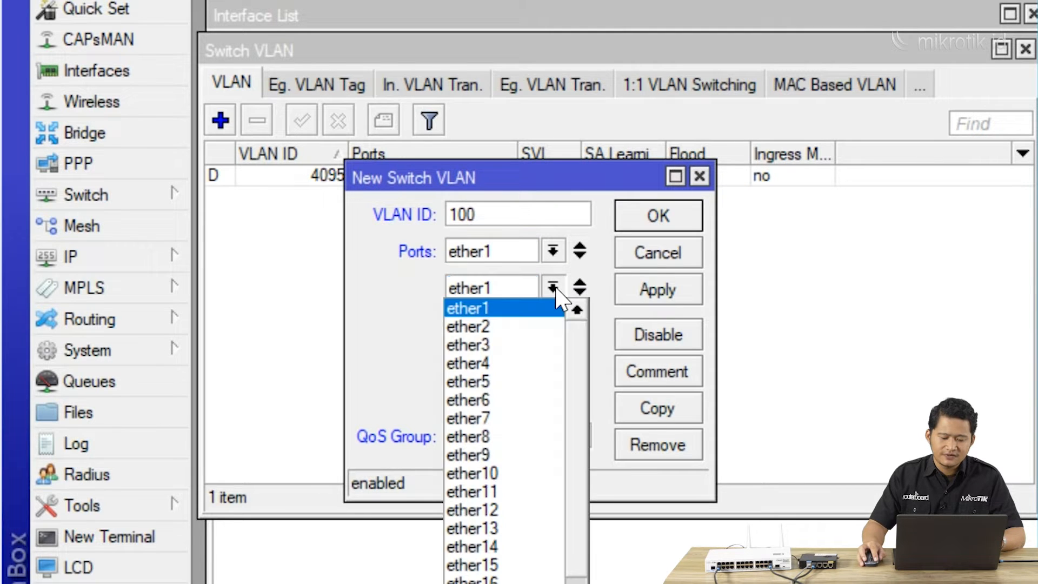
{"action": "left_click", "coordinate": [502, 455]}
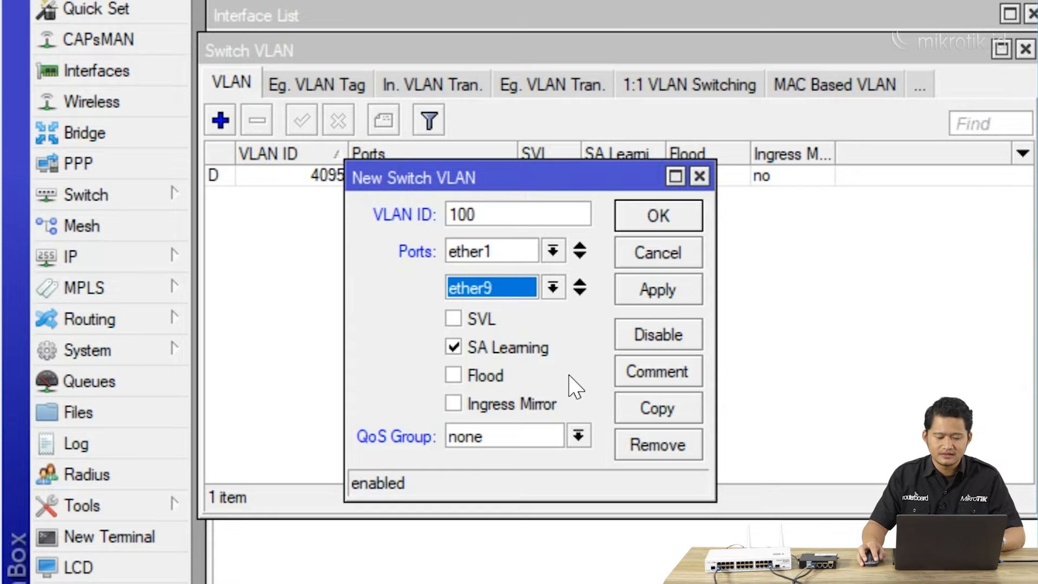
{"action": "left_click", "coordinate": [676, 292]}
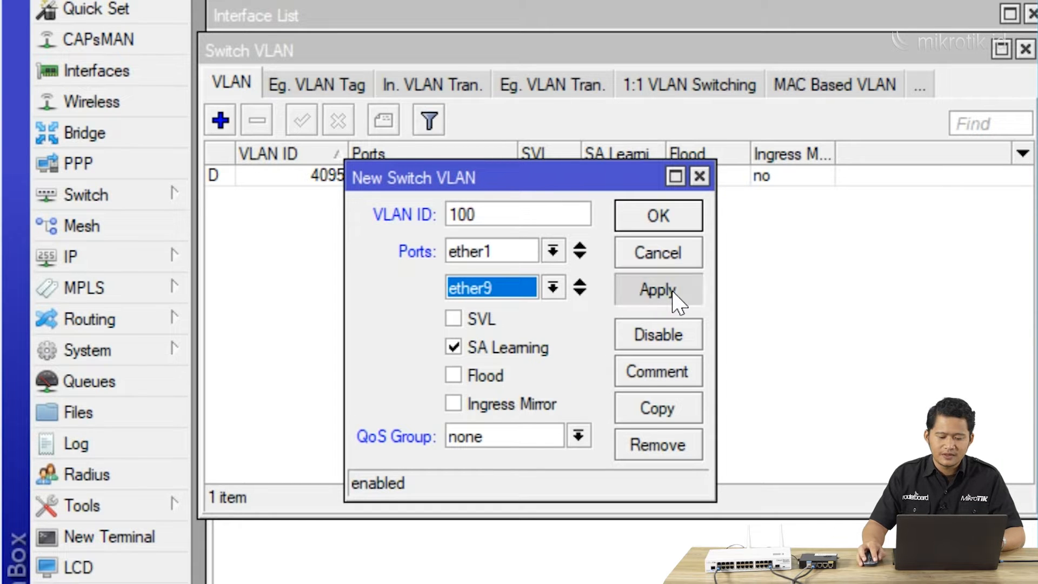
{"action": "left_click", "coordinate": [669, 222]}
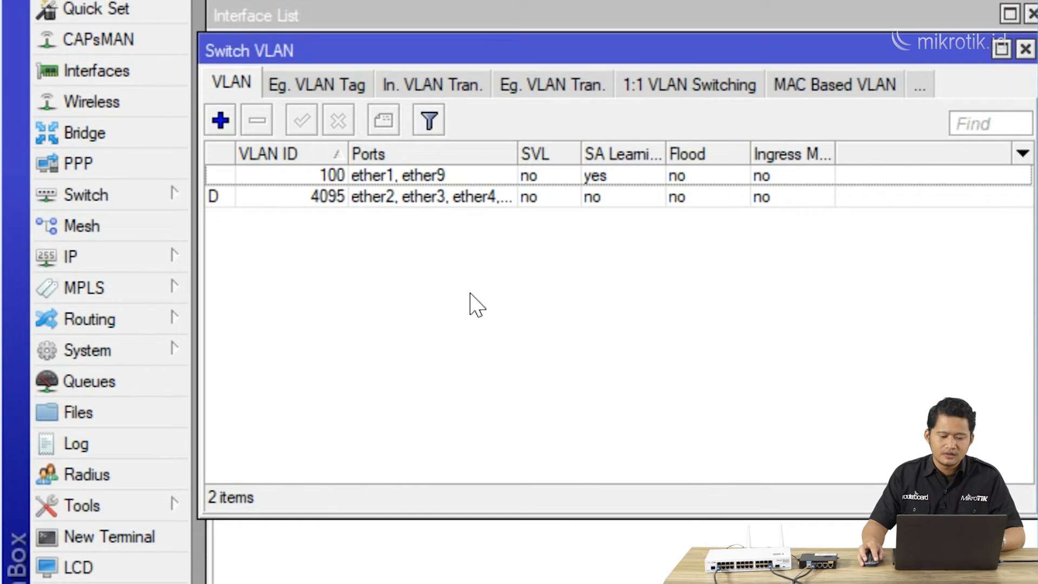
Add a switch VLAN entry with VLAN ID 200 and ports ether1 and ether10, leaving SA Learning enabled
{"action": "left_click", "coordinate": [220, 120]}
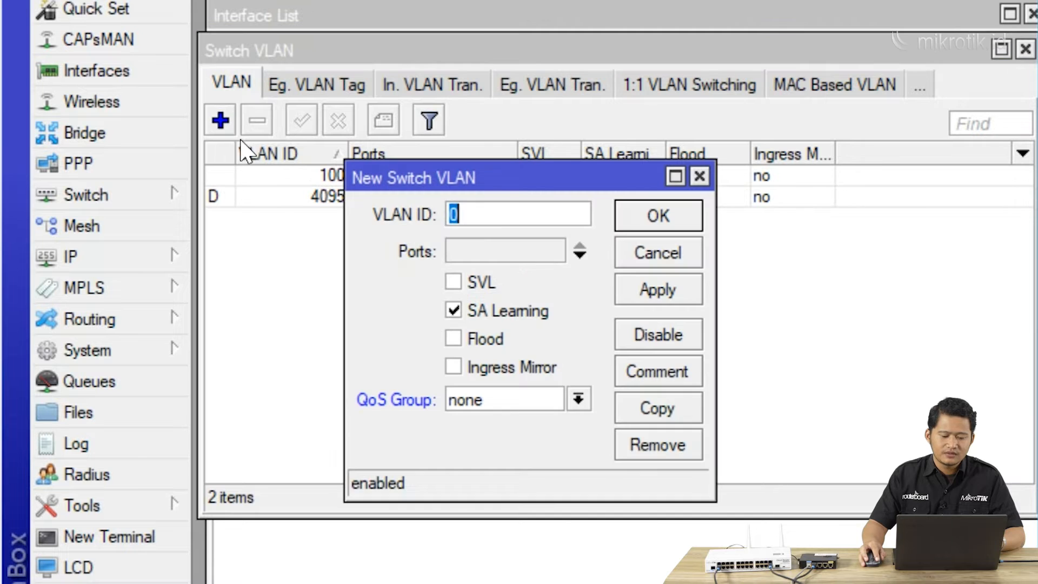
{"action": "type", "text": "200"}
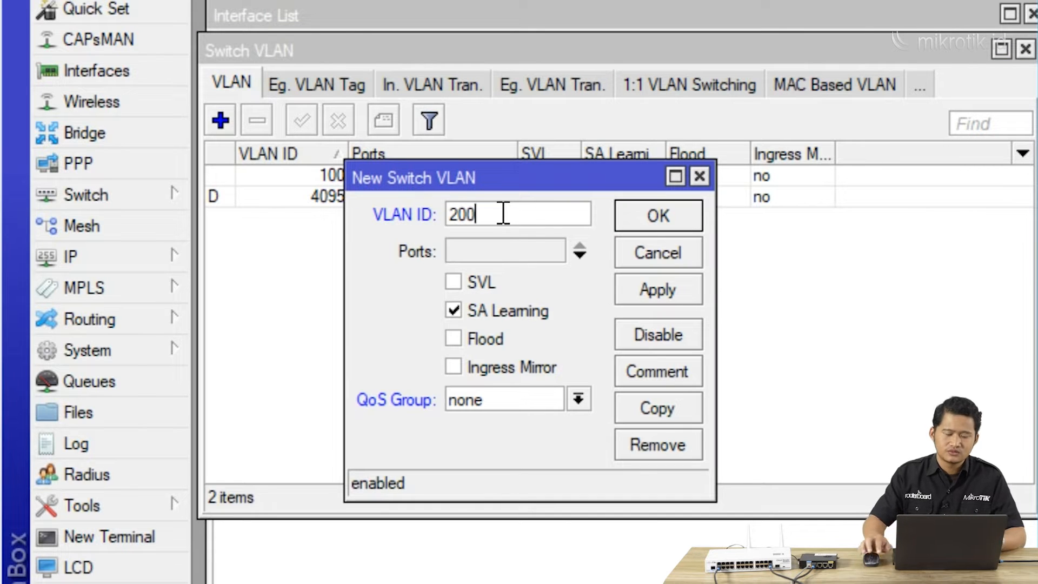
{"action": "left_click", "coordinate": [498, 252]}
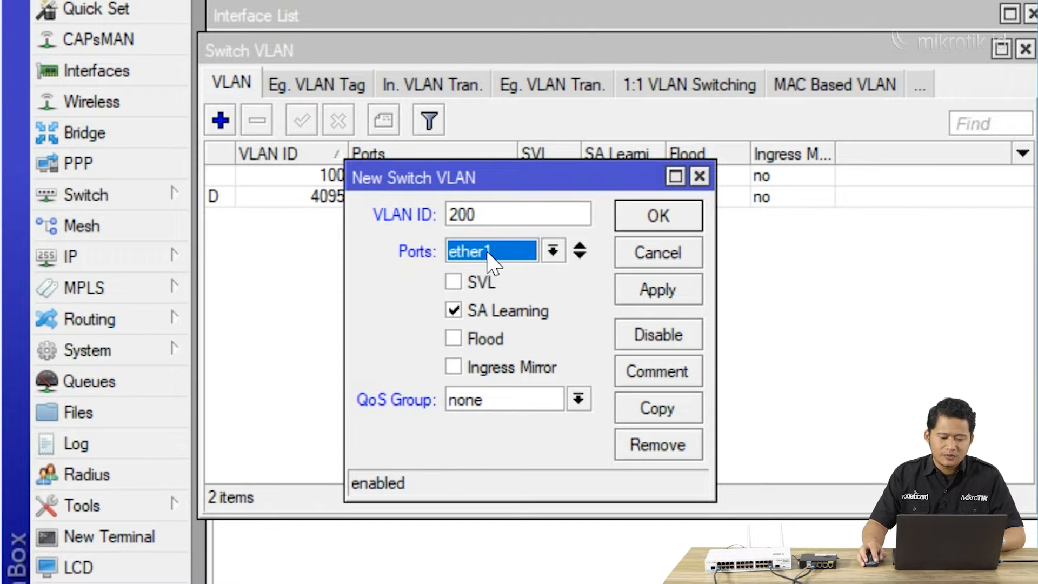
{"action": "left_click", "coordinate": [580, 254]}
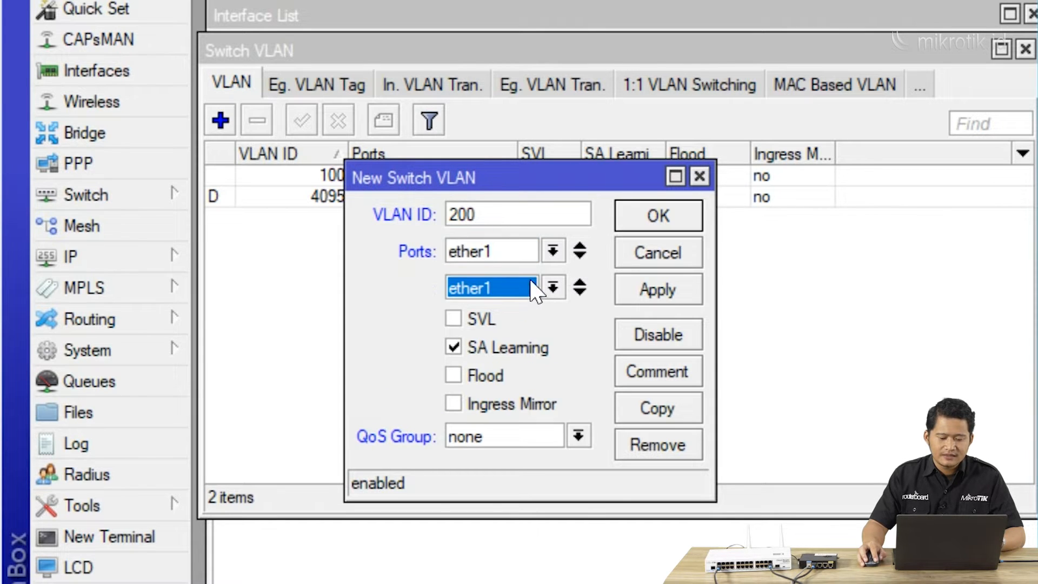
{"action": "left_click", "coordinate": [551, 288]}
{"action": "left_click", "coordinate": [514, 476]}
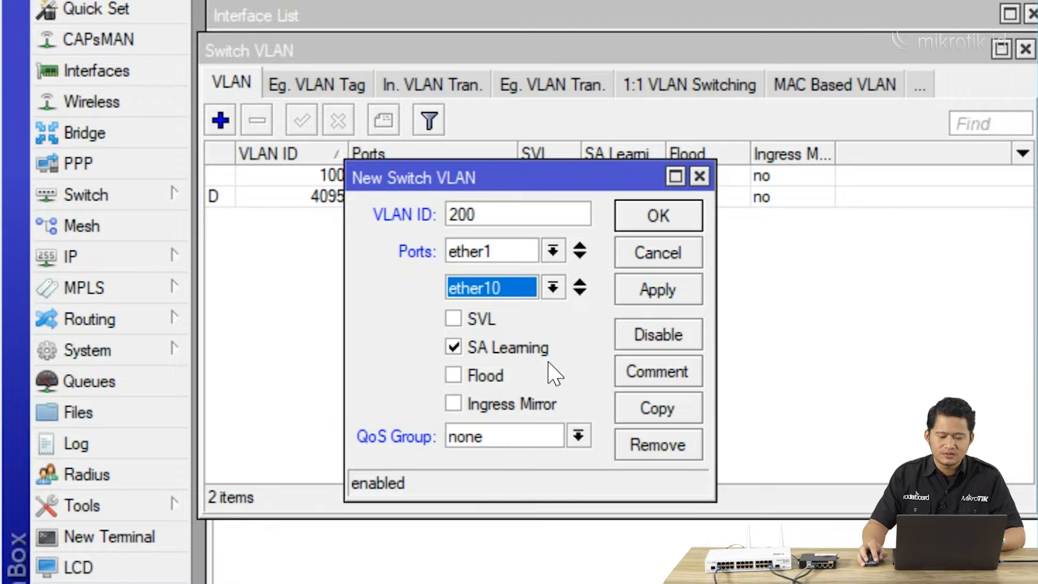
{"action": "left_click", "coordinate": [674, 296]}
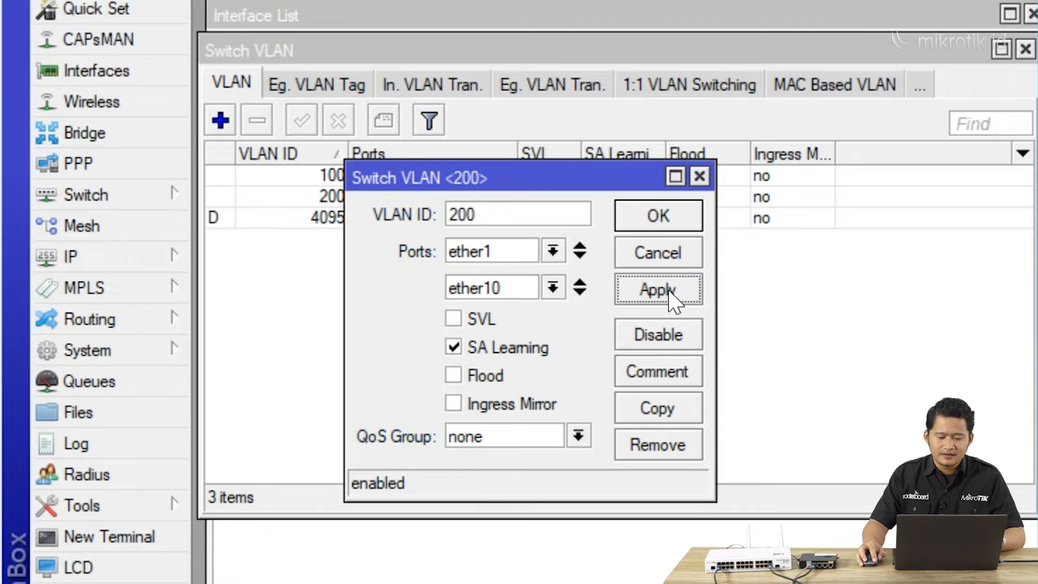
{"action": "left_click", "coordinate": [655, 219]}
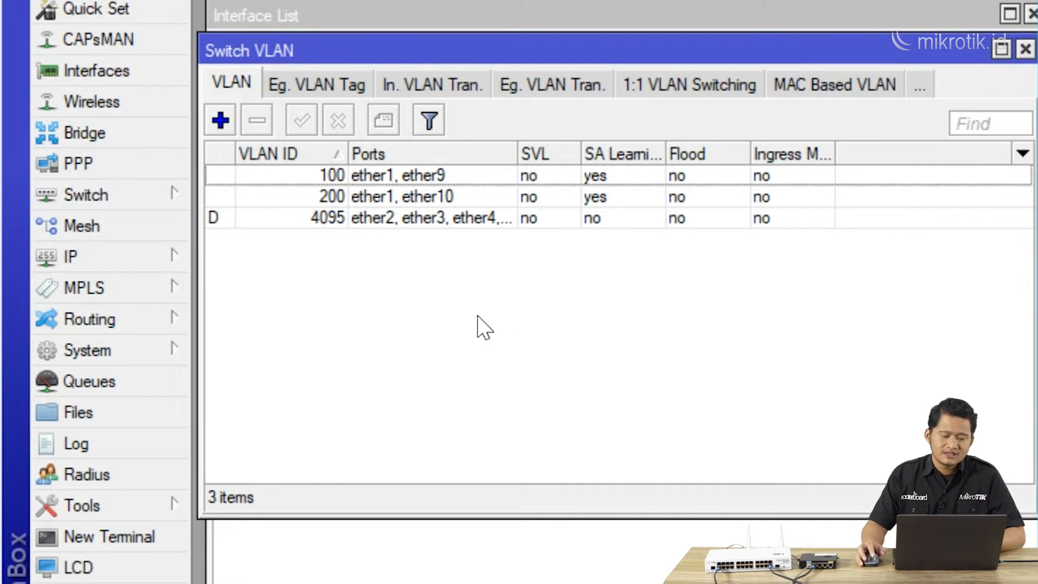
{"action": "left_click", "coordinate": [344, 176]}
{"action": "left_click", "coordinate": [347, 200]}
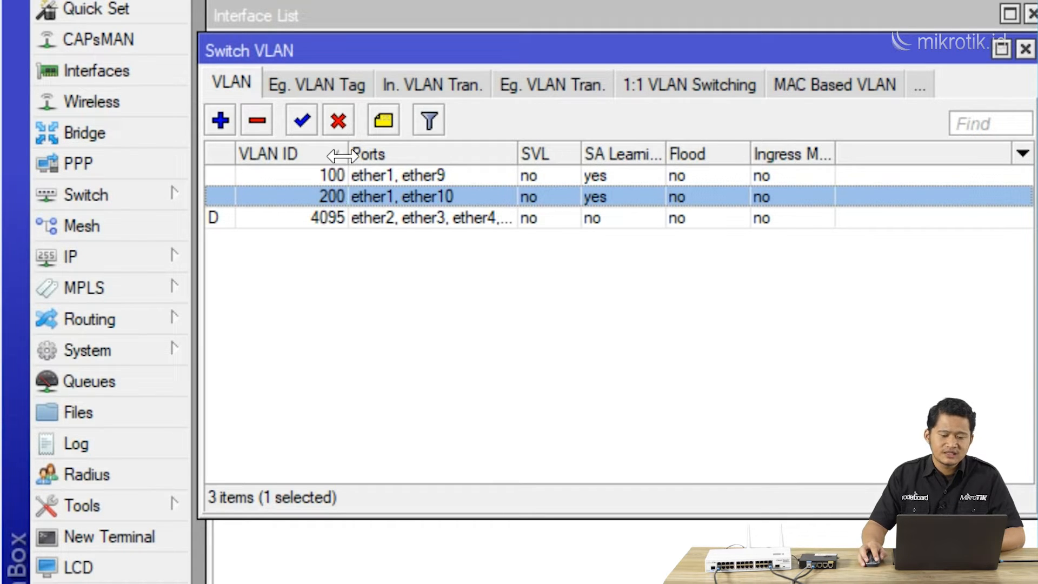
Add an egress VLAN tag entry for VLAN ID 100 with ether1 as the tagged port
{"action": "left_click", "coordinate": [323, 87]}
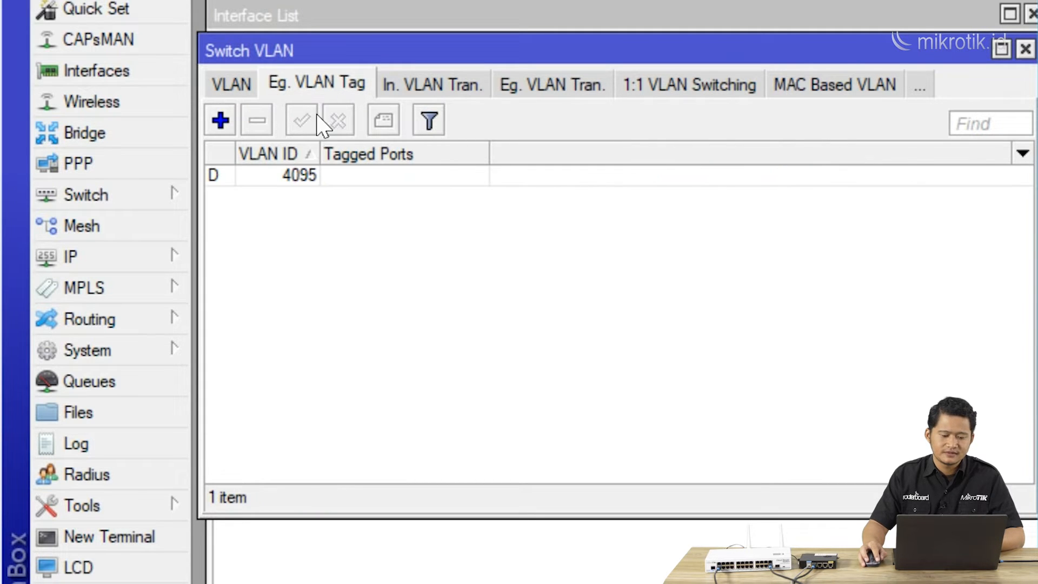
{"action": "left_click", "coordinate": [221, 120]}
{"action": "left_click_drag", "start_coordinate": [543, 212], "coordinate": [463, 193]}
{"action": "type", "text": "100"}
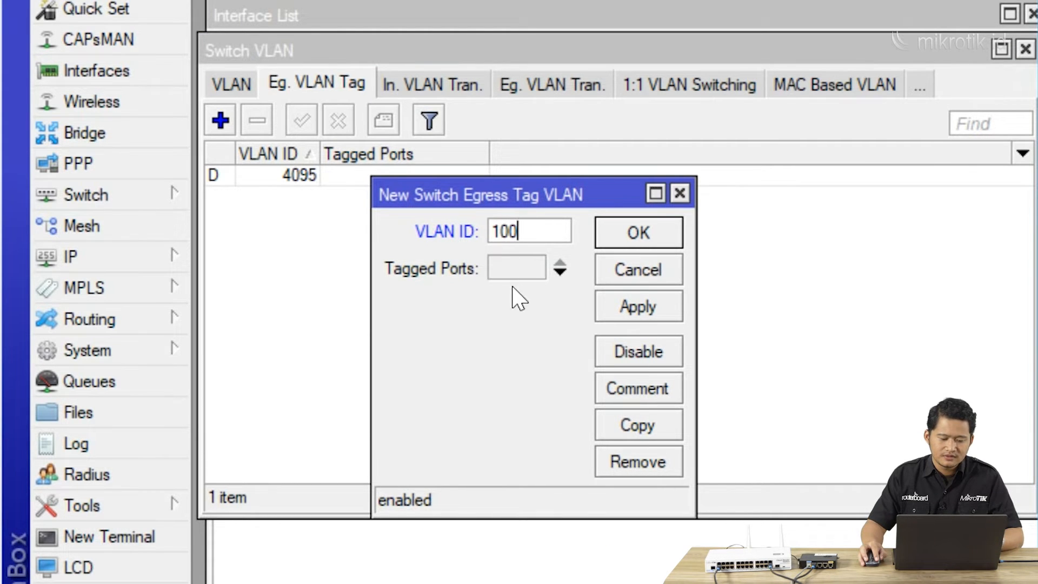
{"action": "left_click", "coordinate": [528, 270]}
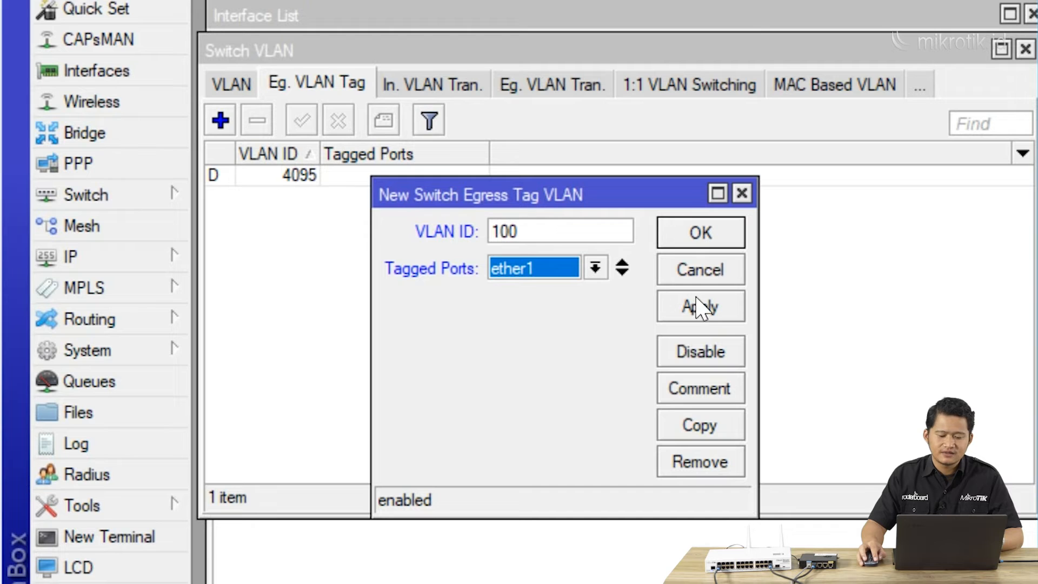
{"action": "left_click", "coordinate": [713, 312]}
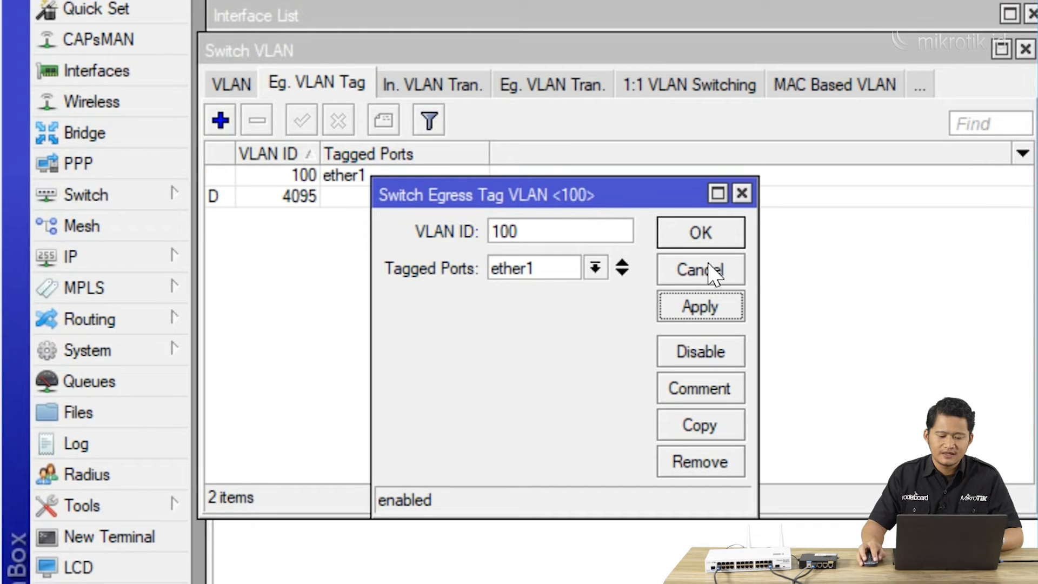
Add an egress VLAN tag entry for VLAN ID 200 with ether1 as the tagged port
{"action": "left_click", "coordinate": [711, 234]}
{"action": "left_click", "coordinate": [220, 120]}
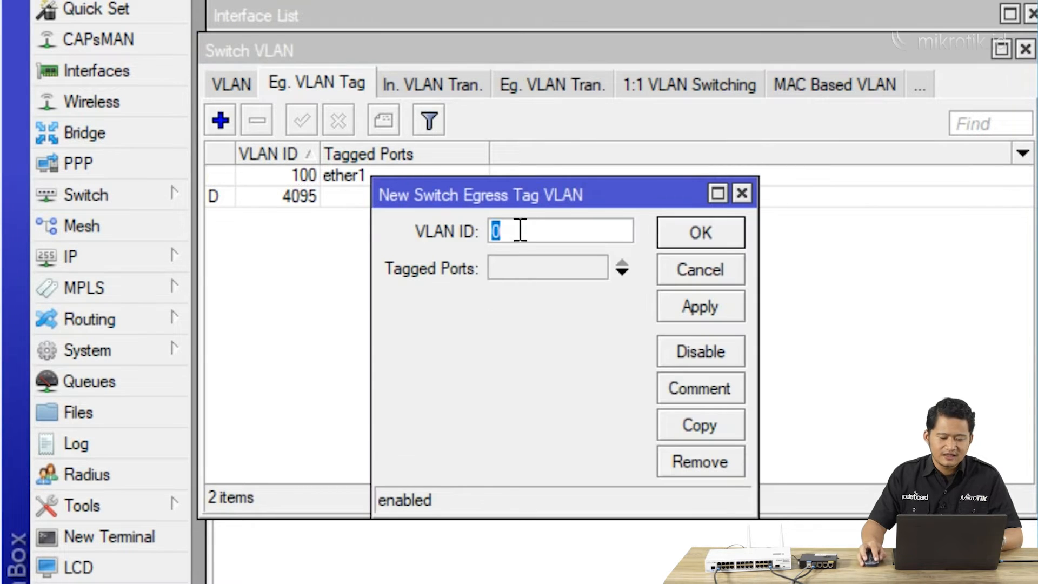
{"action": "type", "text": "200"}
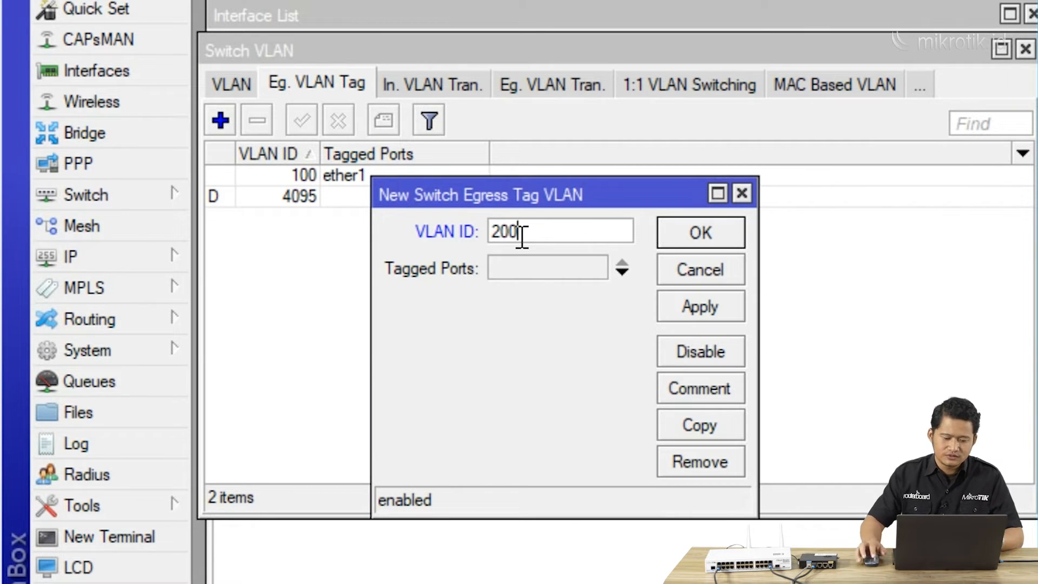
{"action": "left_click", "coordinate": [552, 275]}
{"action": "left_click", "coordinate": [594, 268]}
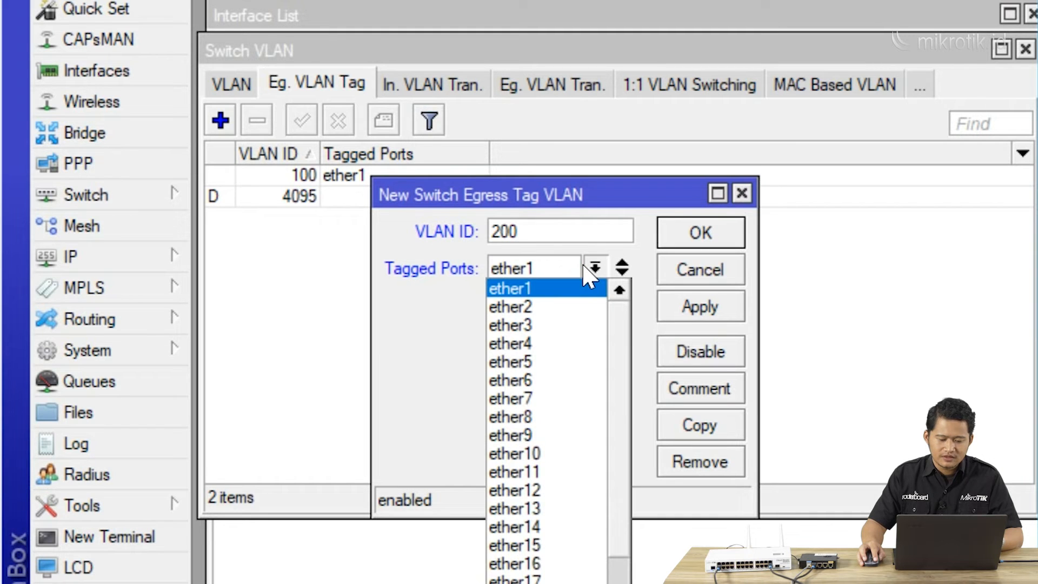
{"action": "left_click", "coordinate": [578, 292]}
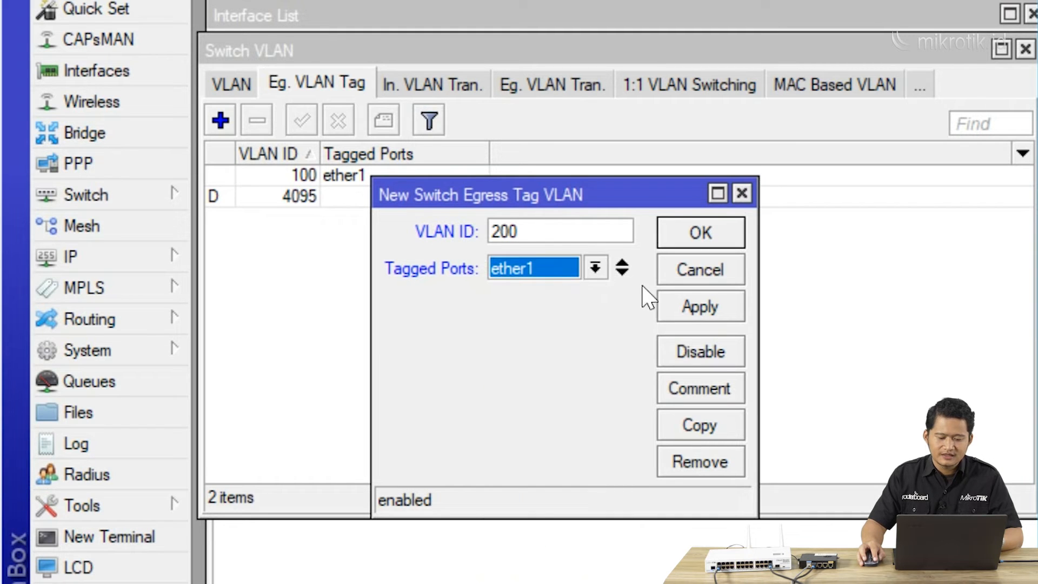
{"action": "left_click", "coordinate": [700, 311]}
{"action": "left_click", "coordinate": [700, 235]}
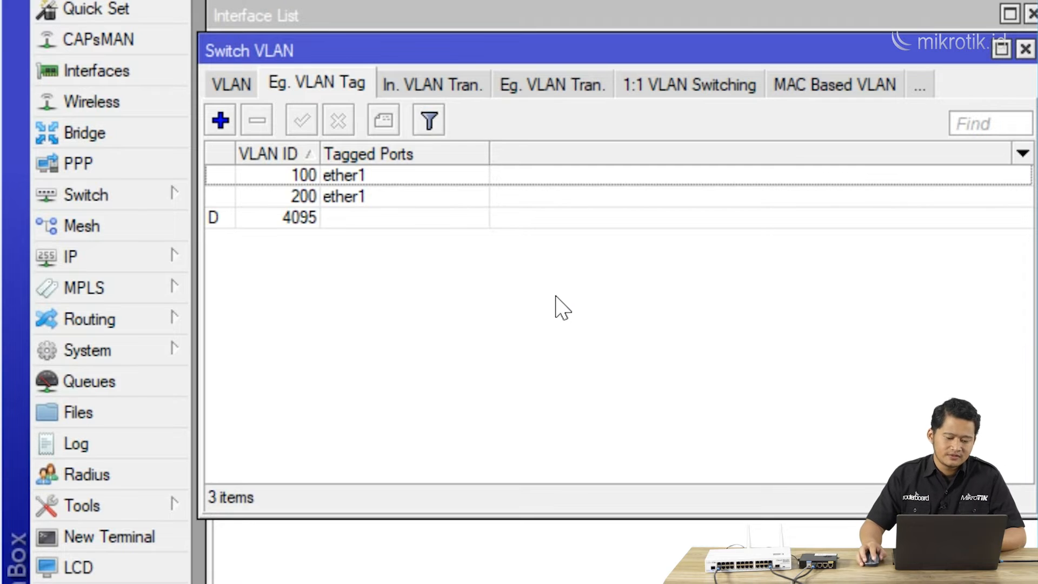
Add an ingress VLAN translation rule for port ether9 with customer VID 0 and new customer VID 100
{"action": "left_click", "coordinate": [428, 92]}
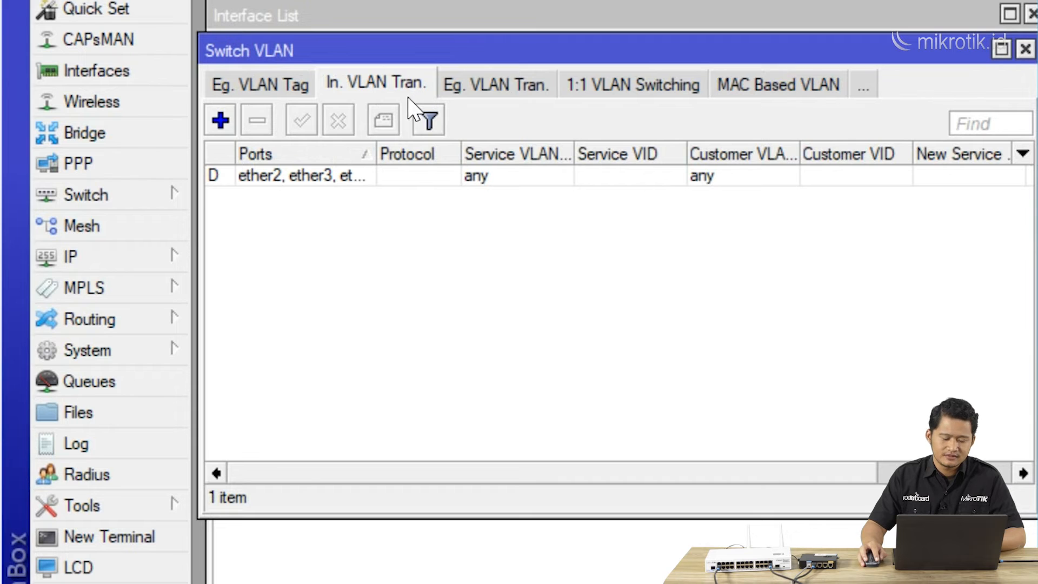
{"action": "left_click", "coordinate": [221, 120]}
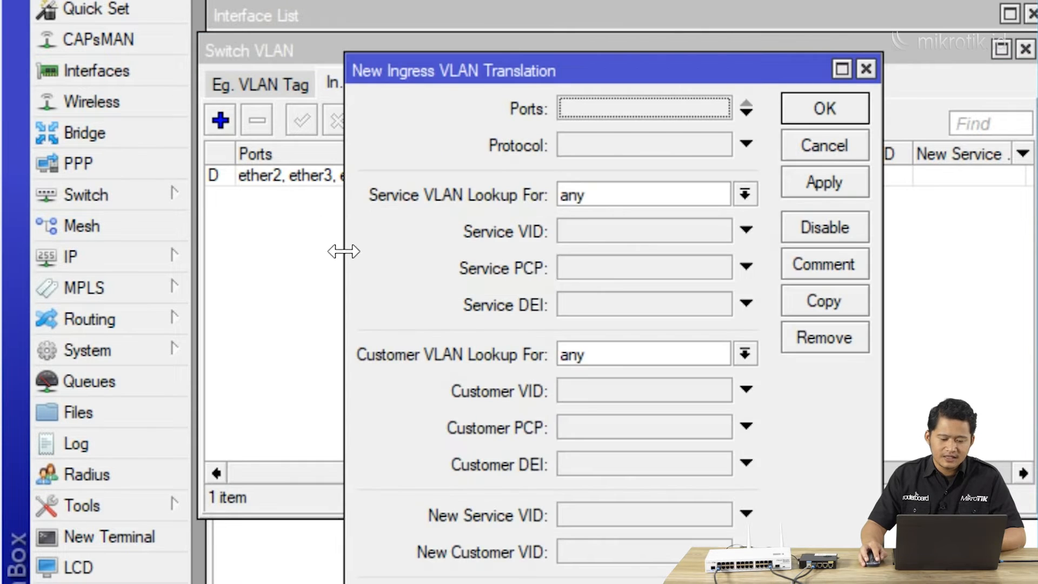
{"action": "left_click_drag", "start_coordinate": [587, 81], "coordinate": [527, 85]}
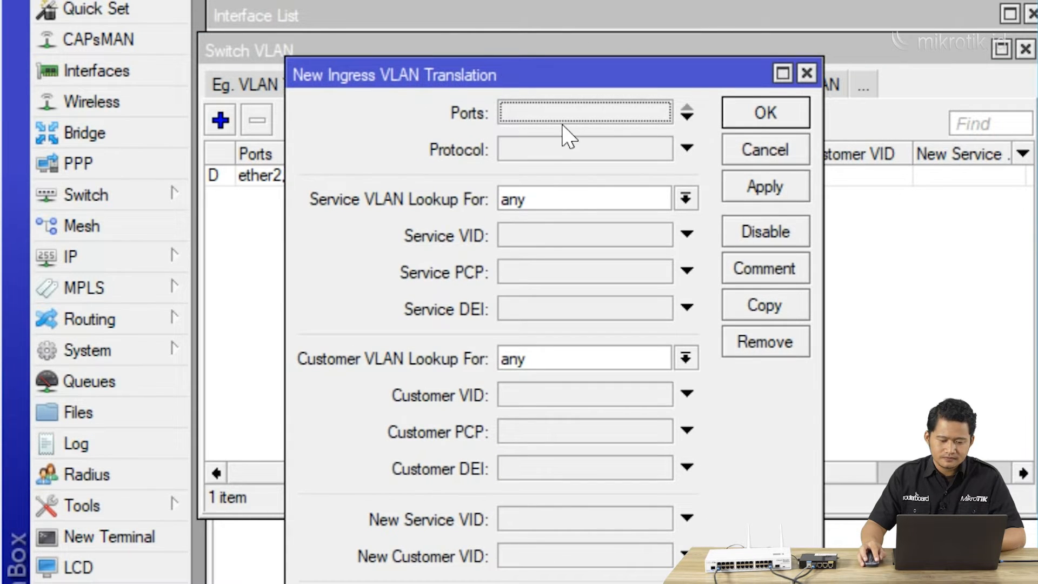
{"action": "left_click", "coordinate": [573, 111]}
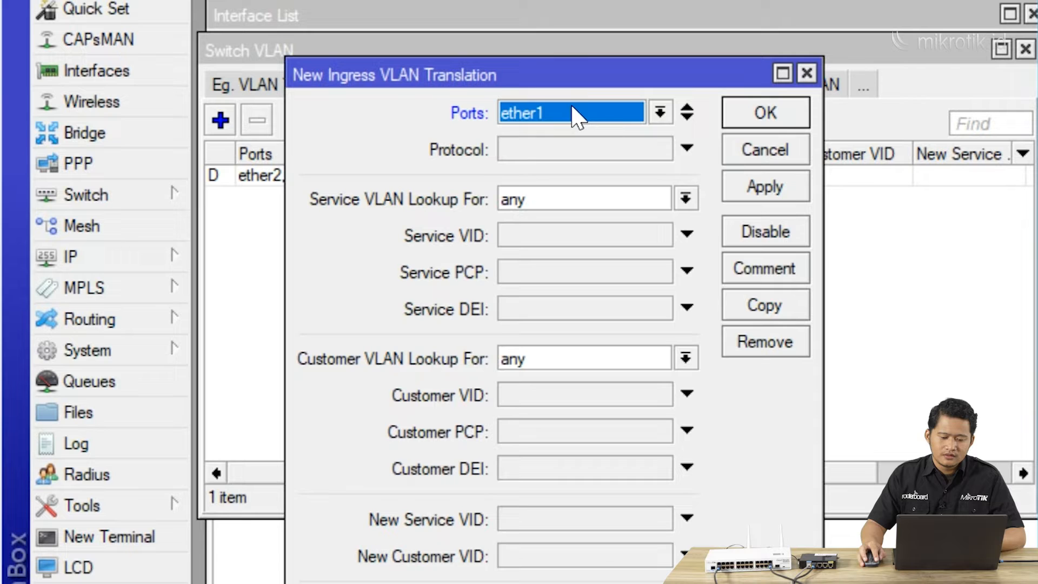
{"action": "left_click", "coordinate": [654, 116]}
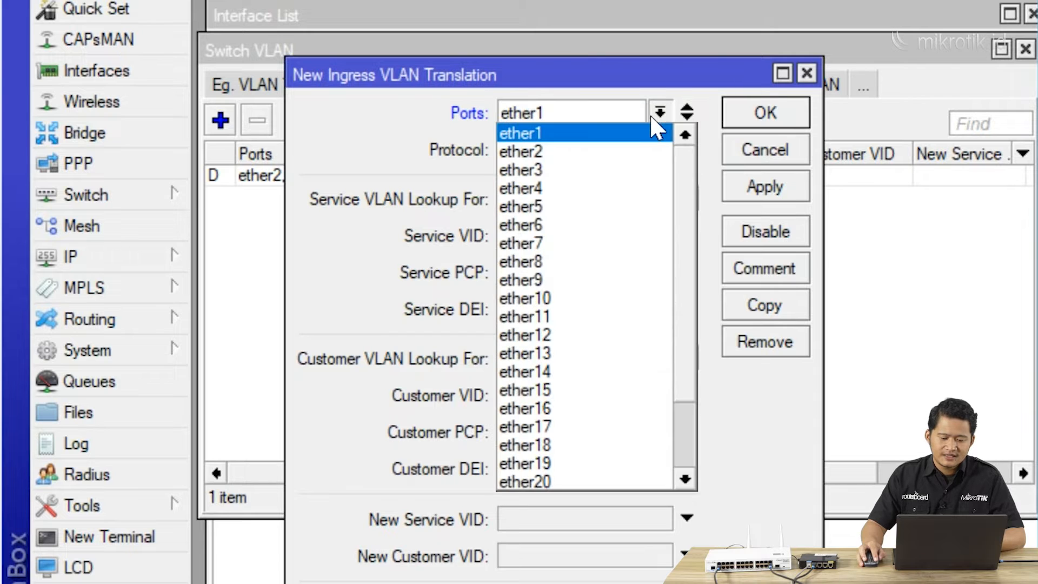
{"action": "left_click", "coordinate": [592, 282]}
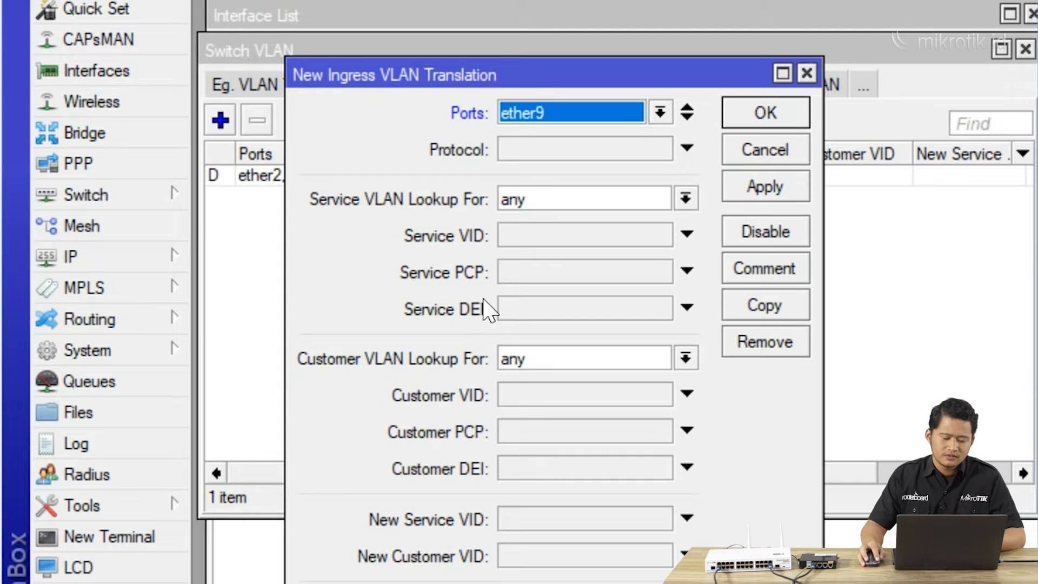
{"action": "left_click", "coordinate": [528, 395]}
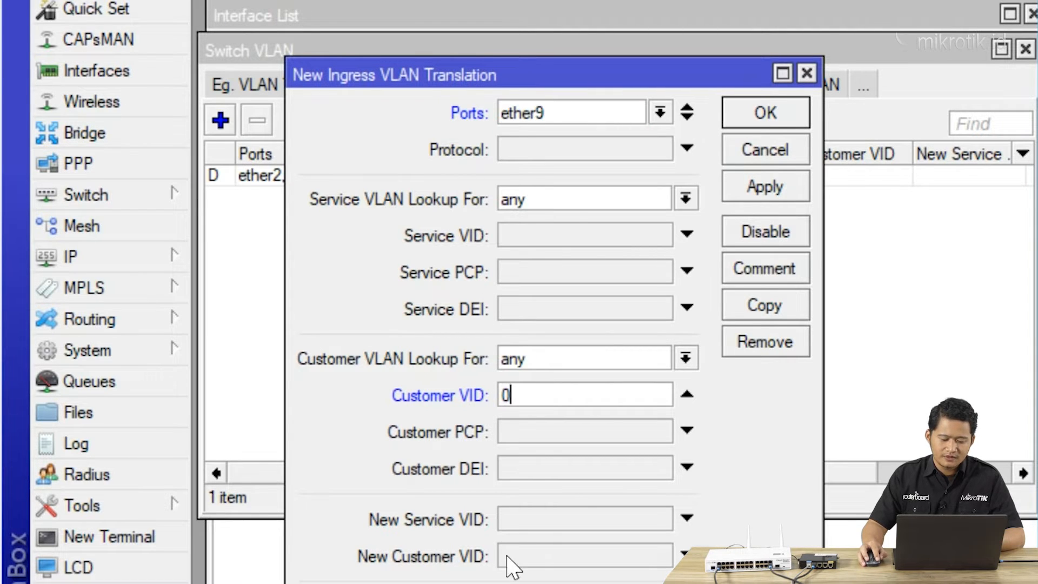
{"action": "left_click", "coordinate": [524, 557]}
{"action": "type", "text": "100"}
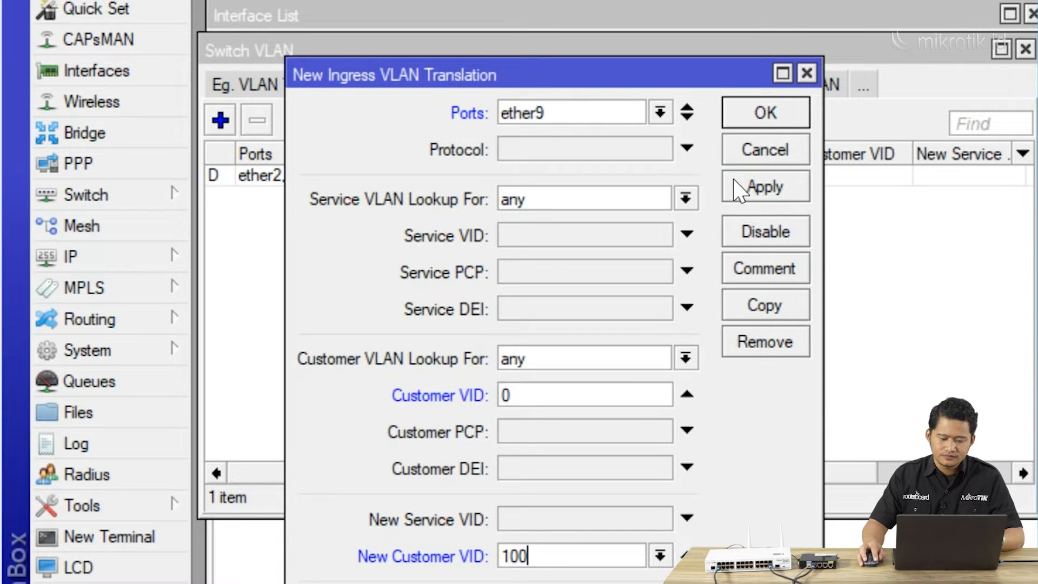
{"action": "left_click", "coordinate": [777, 190]}
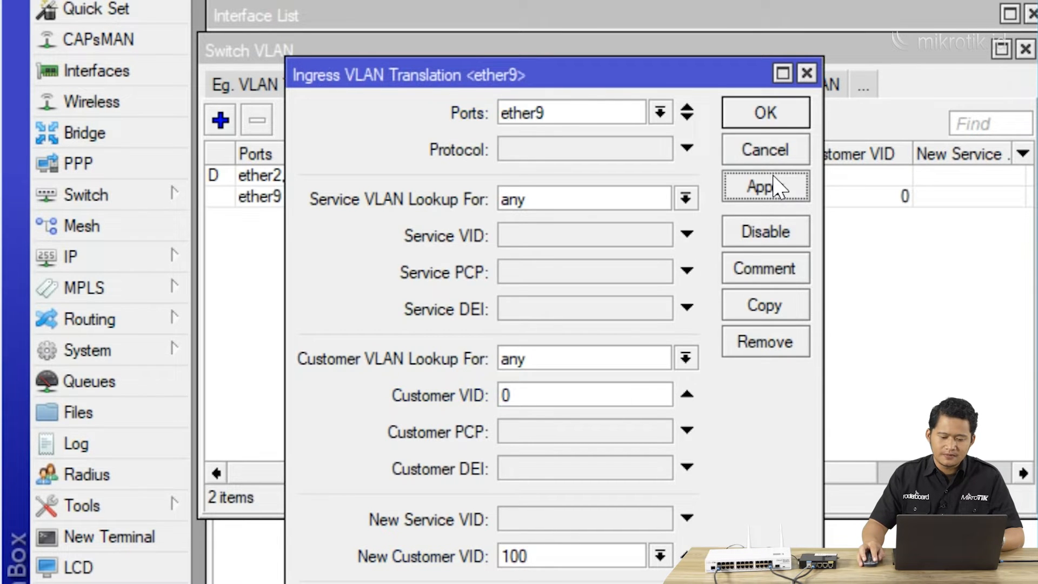
{"action": "left_click", "coordinate": [767, 112]}
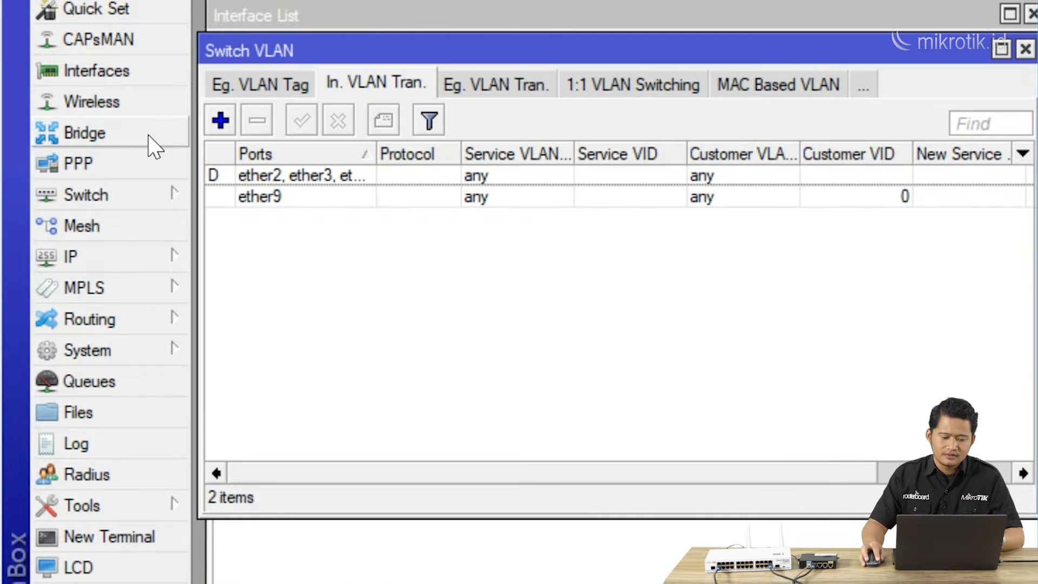
Add an ingress VLAN translation rule for port ether10 with customer VID 0 and new customer VID 200
{"action": "left_click", "coordinate": [220, 120]}
{"action": "left_click", "coordinate": [561, 111]}
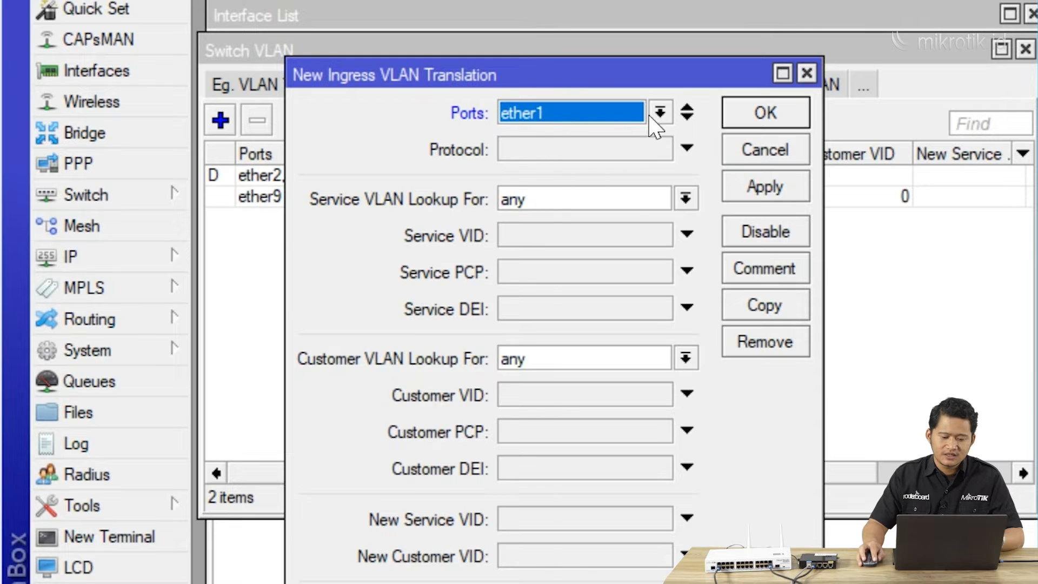
{"action": "left_click", "coordinate": [661, 112]}
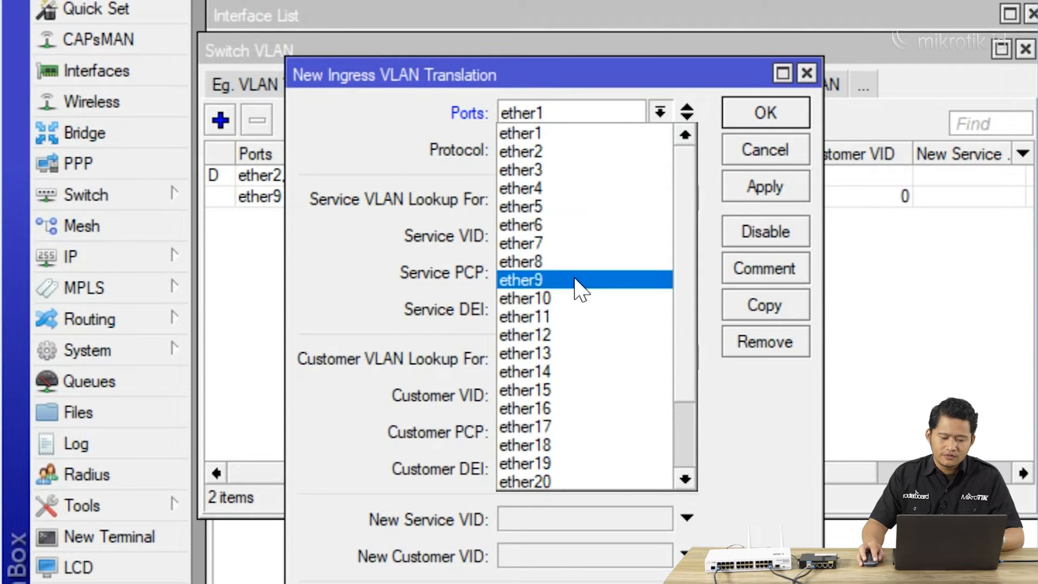
{"action": "left_click", "coordinate": [568, 300]}
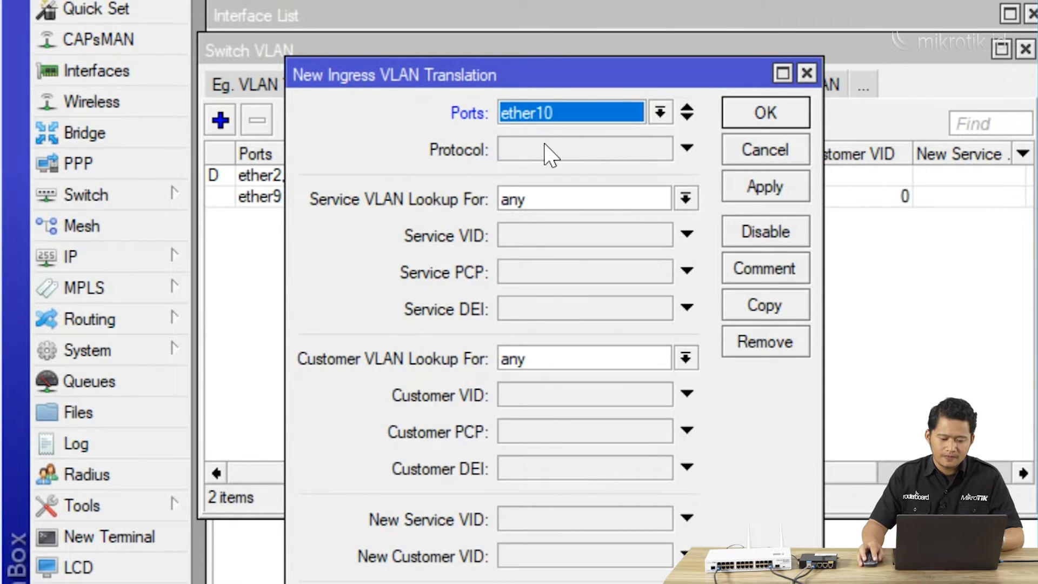
{"action": "left_click", "coordinate": [538, 396]}
{"action": "left_click", "coordinate": [535, 395]}
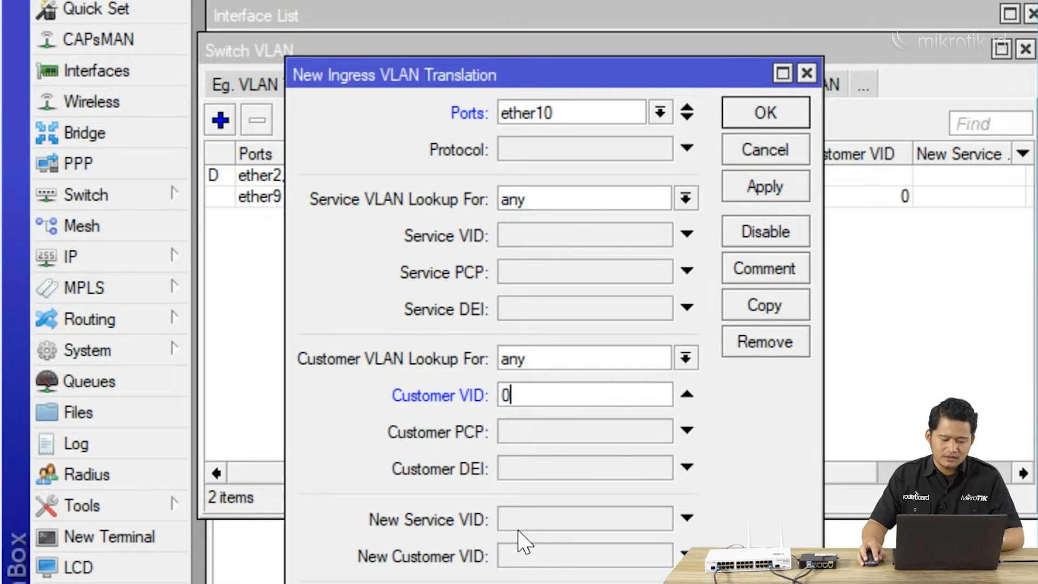
{"action": "left_click", "coordinate": [506, 557]}
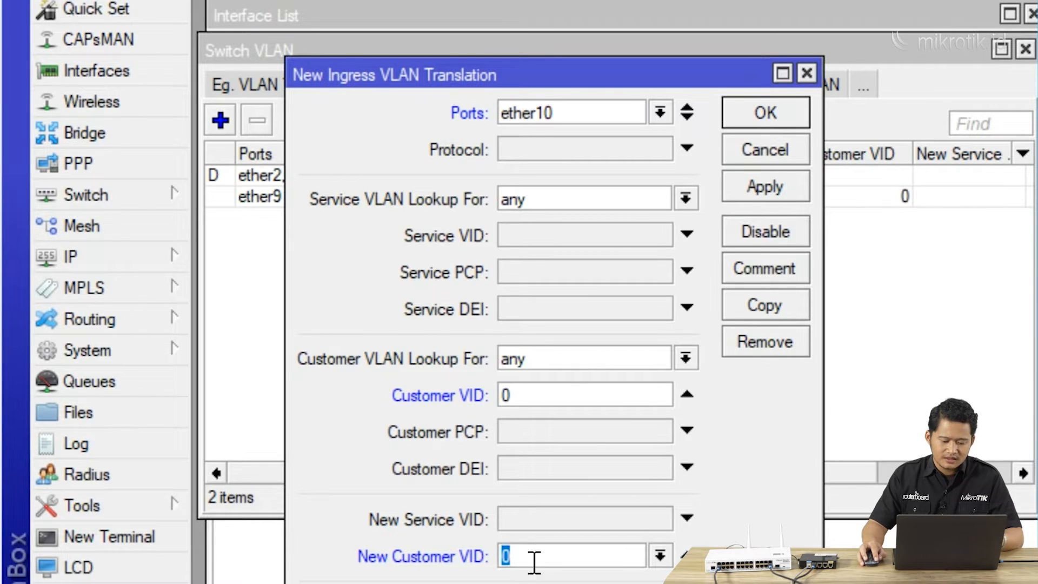
{"action": "type", "text": "200"}
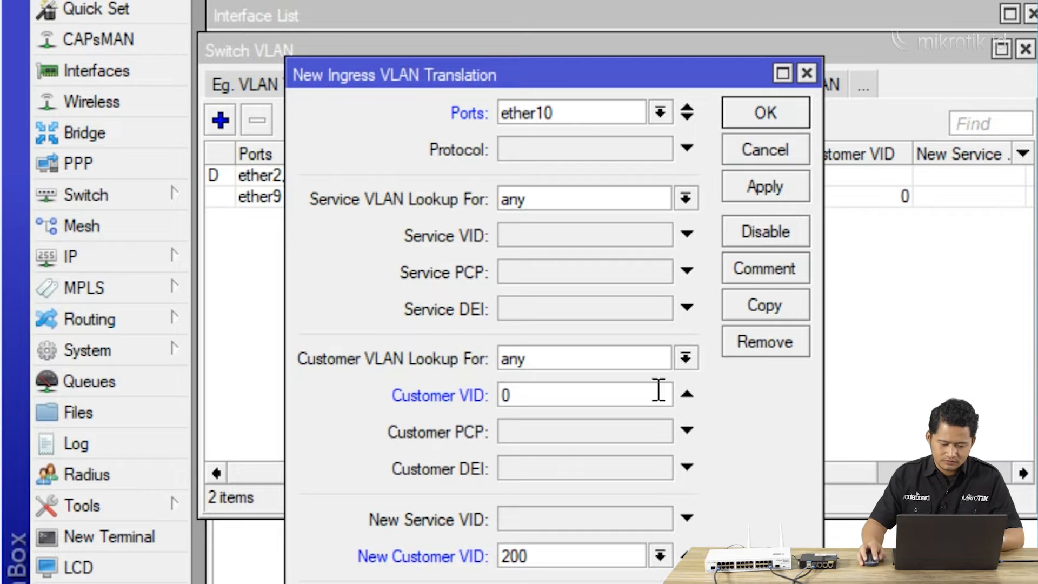
{"action": "left_click", "coordinate": [771, 193]}
{"action": "left_click", "coordinate": [775, 113]}
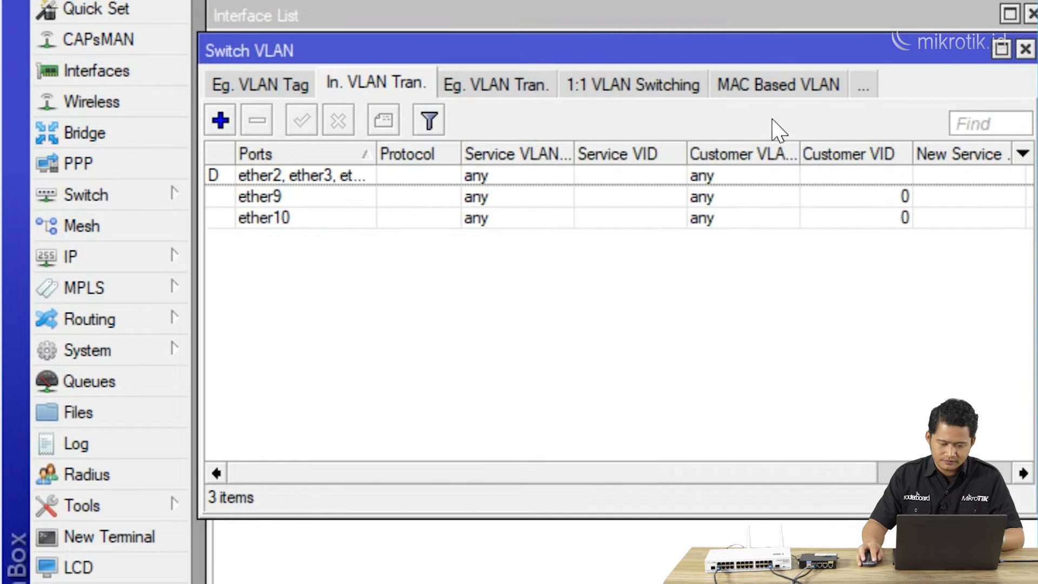
Review the switch's ingress translation, egress tag and VLAN entries
{"action": "left_click", "coordinate": [520, 199]}
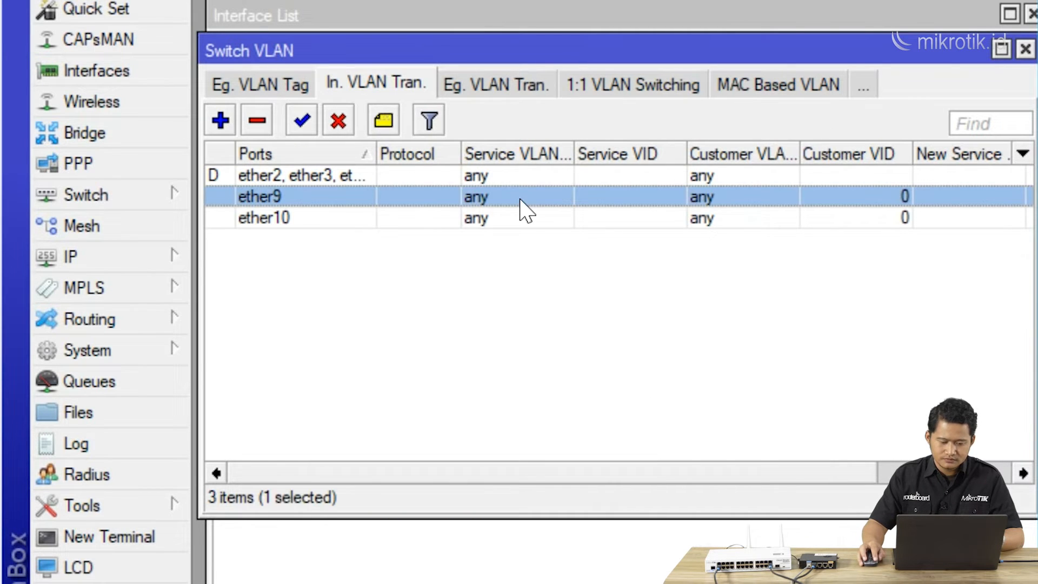
{"action": "left_click", "coordinate": [262, 86]}
{"action": "left_click", "coordinate": [223, 84]}
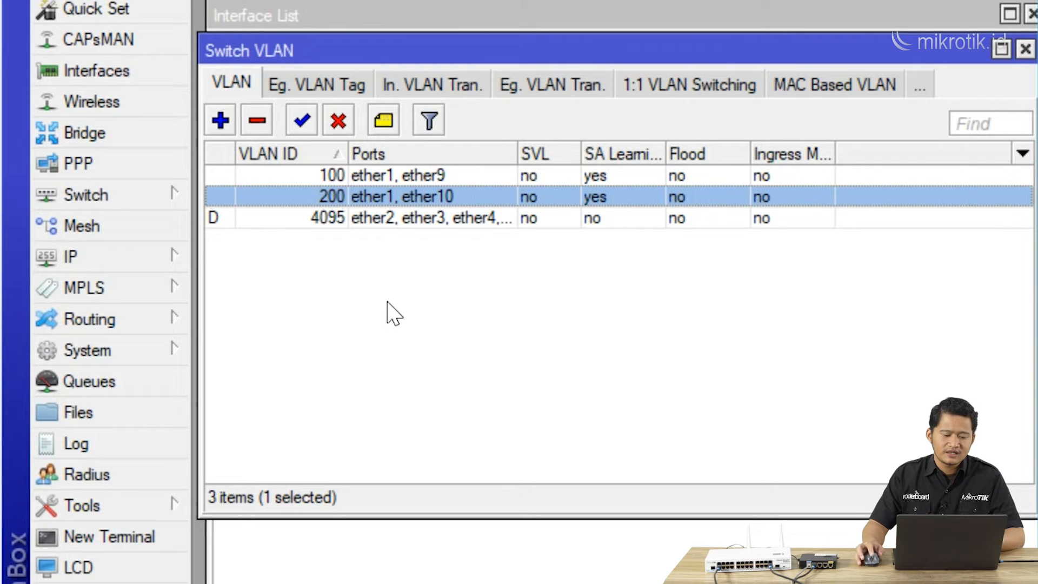
{"action": "left_click_drag", "start_coordinate": [379, 58], "coordinate": [402, 147]}
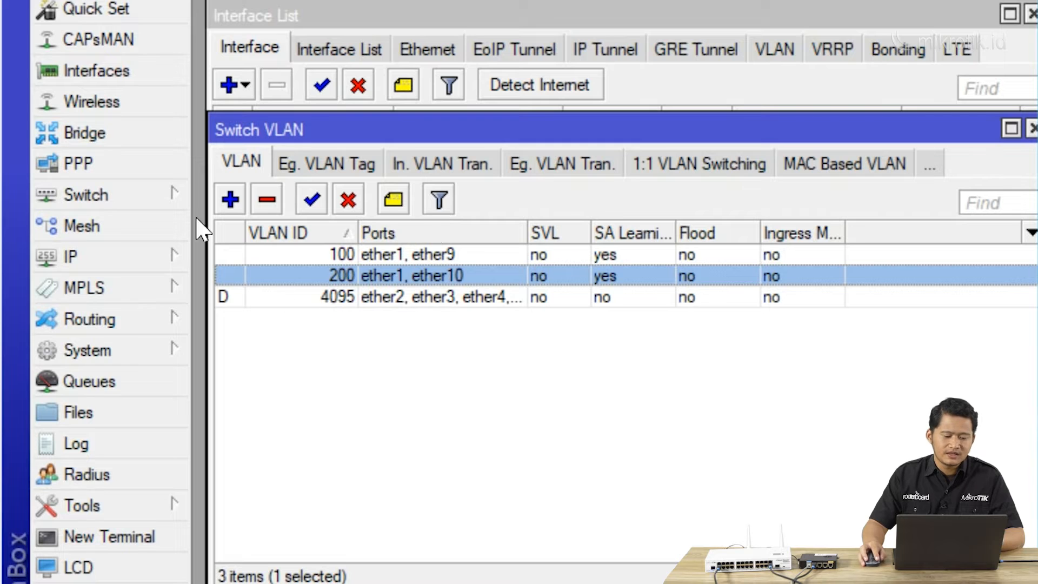
Set the switch to drop invalid VLANs on ports ether1, ether9 and ether10, and close the switch VLAN table
{"action": "left_click", "coordinate": [132, 205]}
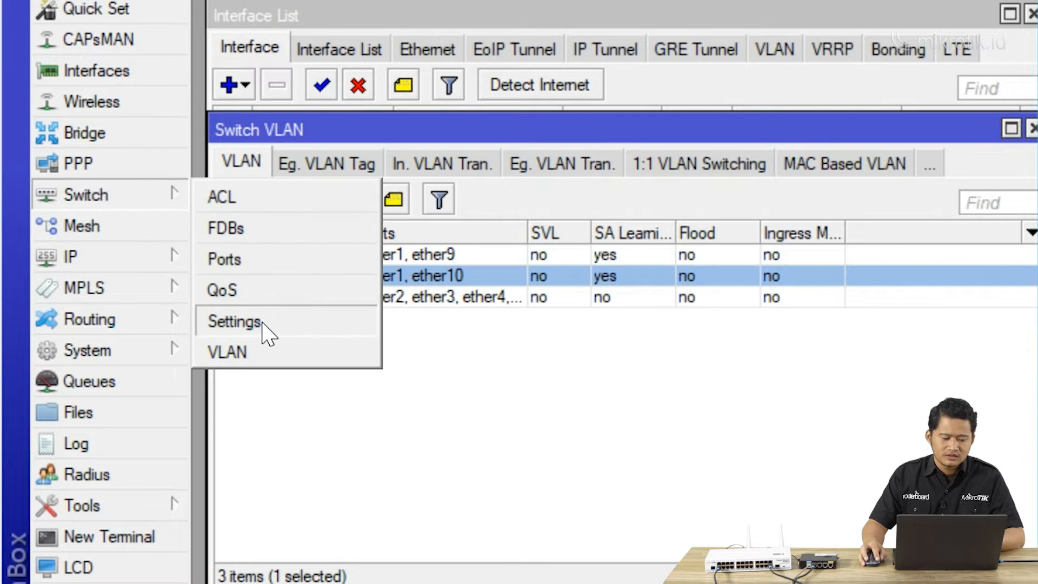
{"action": "left_click", "coordinate": [235, 322]}
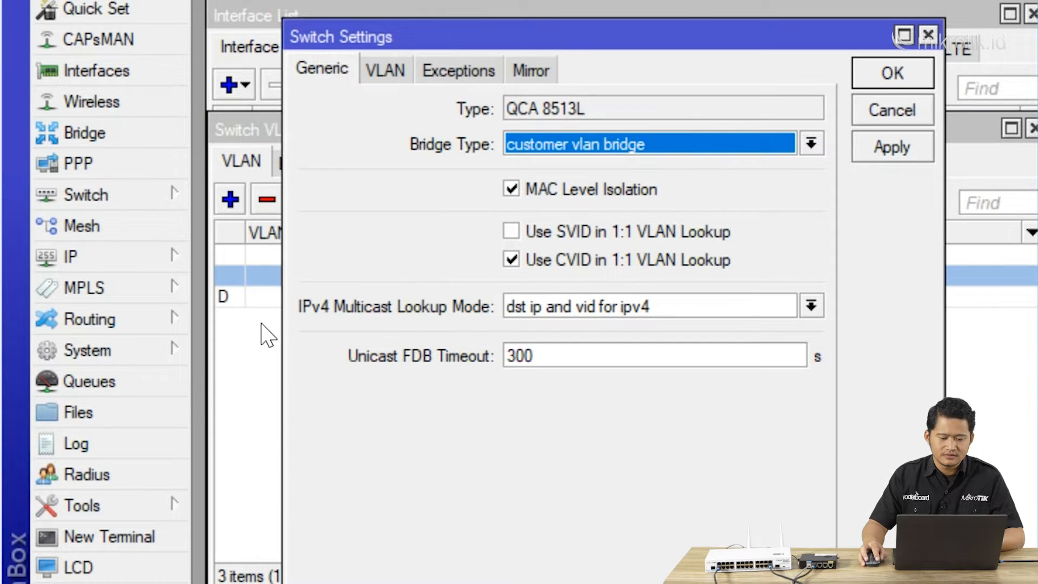
{"action": "left_click", "coordinate": [384, 70]}
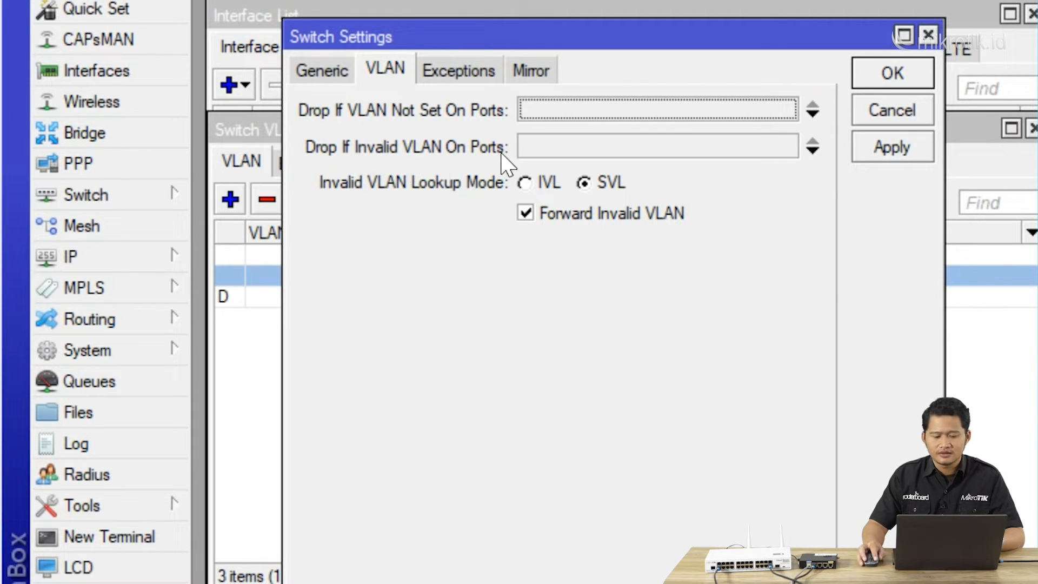
{"action": "left_click", "coordinate": [572, 146]}
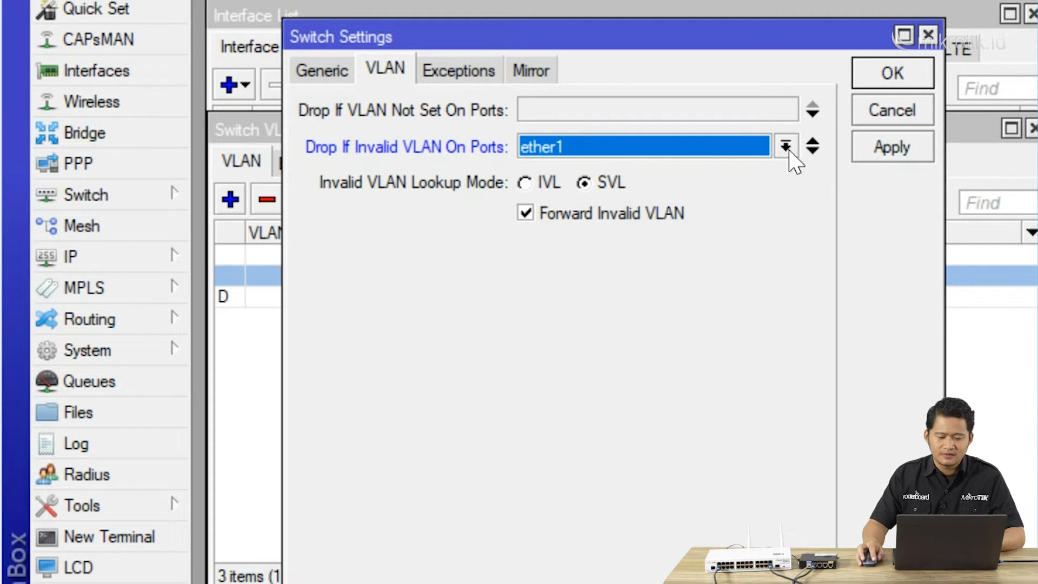
{"action": "left_click", "coordinate": [812, 147]}
{"action": "left_click", "coordinate": [719, 188]}
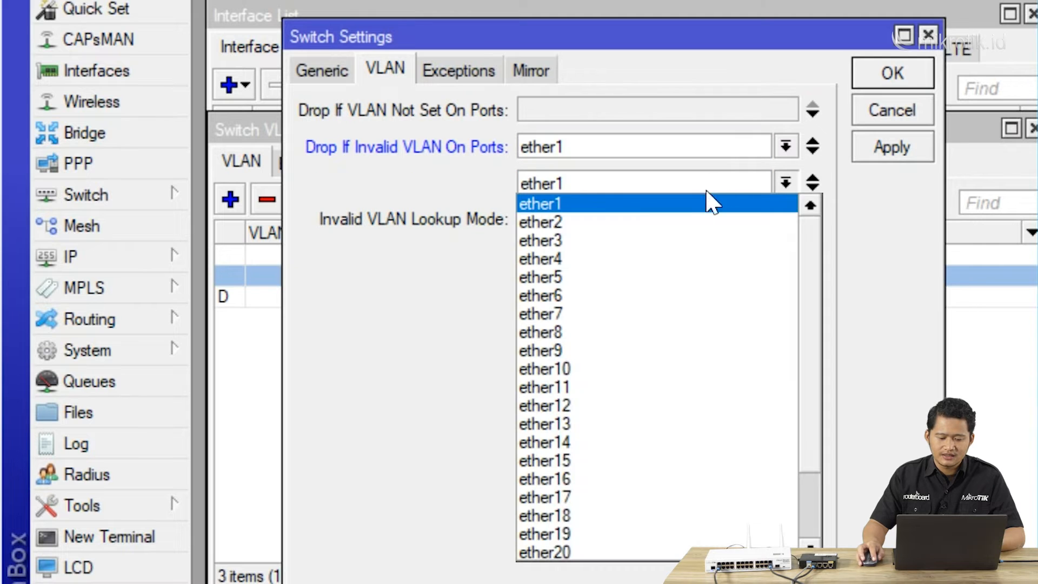
{"action": "left_click", "coordinate": [654, 353]}
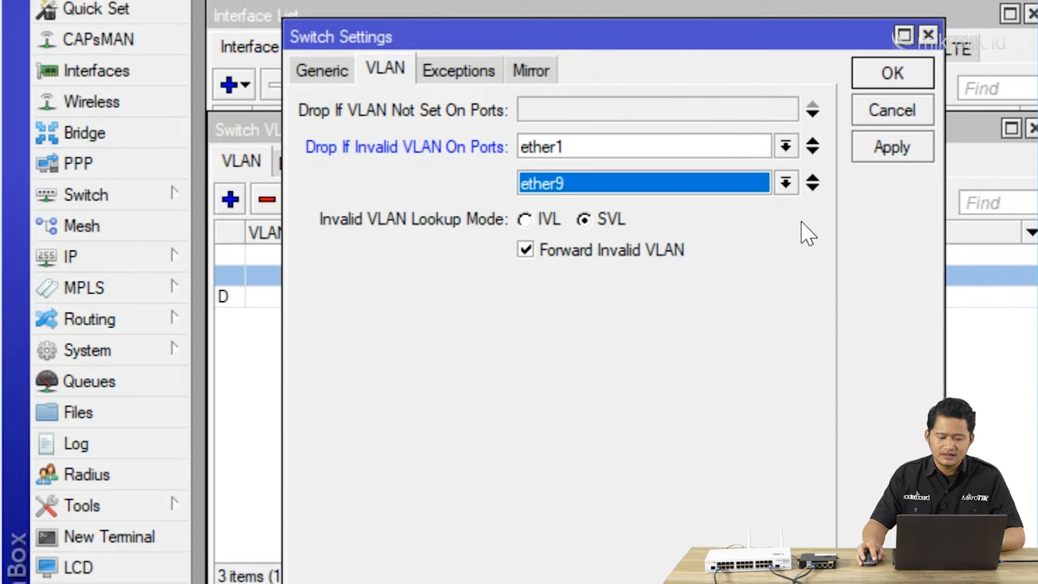
{"action": "left_click", "coordinate": [813, 187]}
{"action": "left_click", "coordinate": [709, 222]}
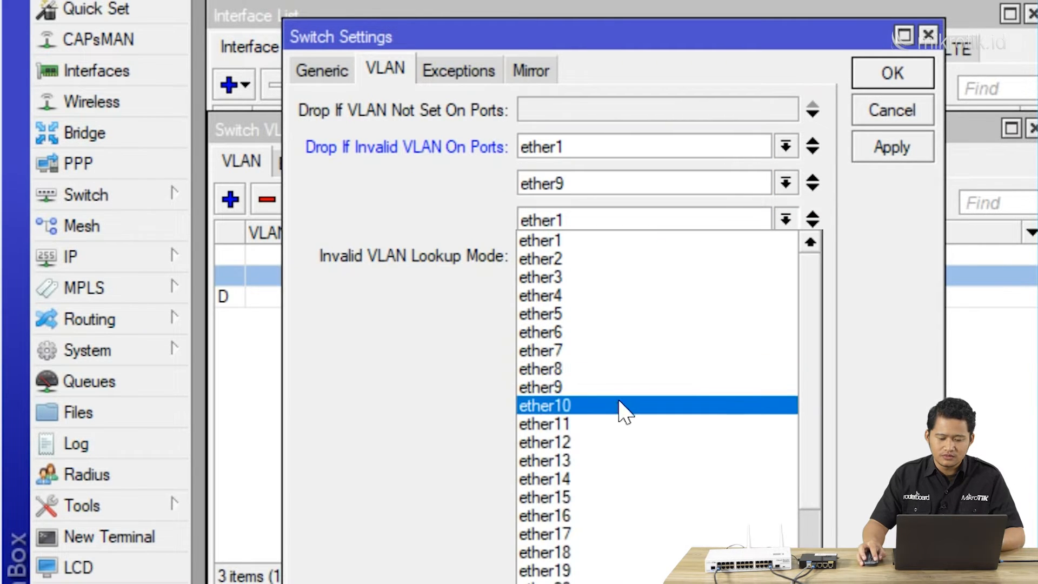
{"action": "left_click", "coordinate": [626, 411]}
{"action": "left_click", "coordinate": [879, 158]}
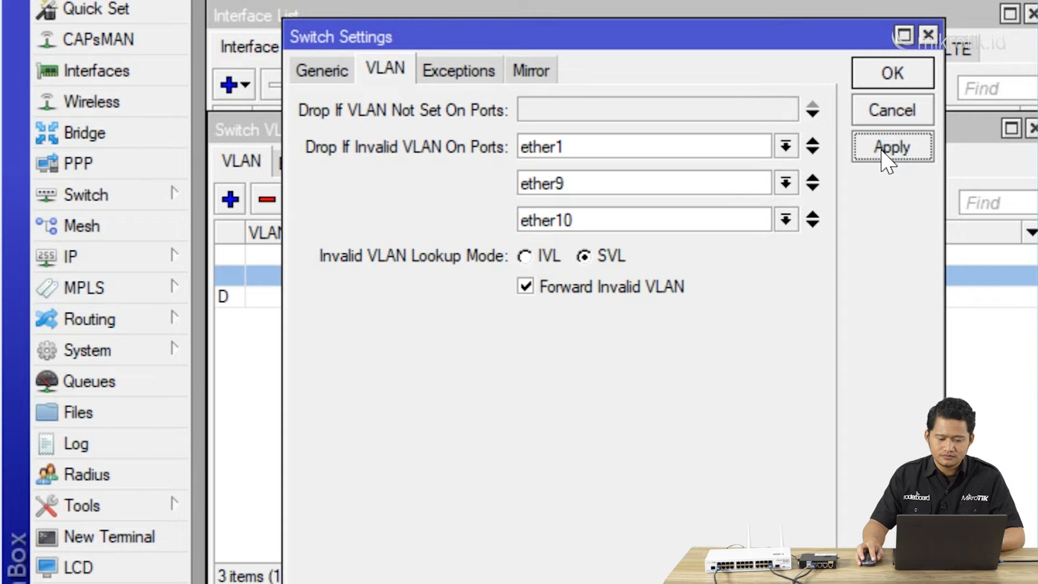
{"action": "left_click", "coordinate": [893, 73]}
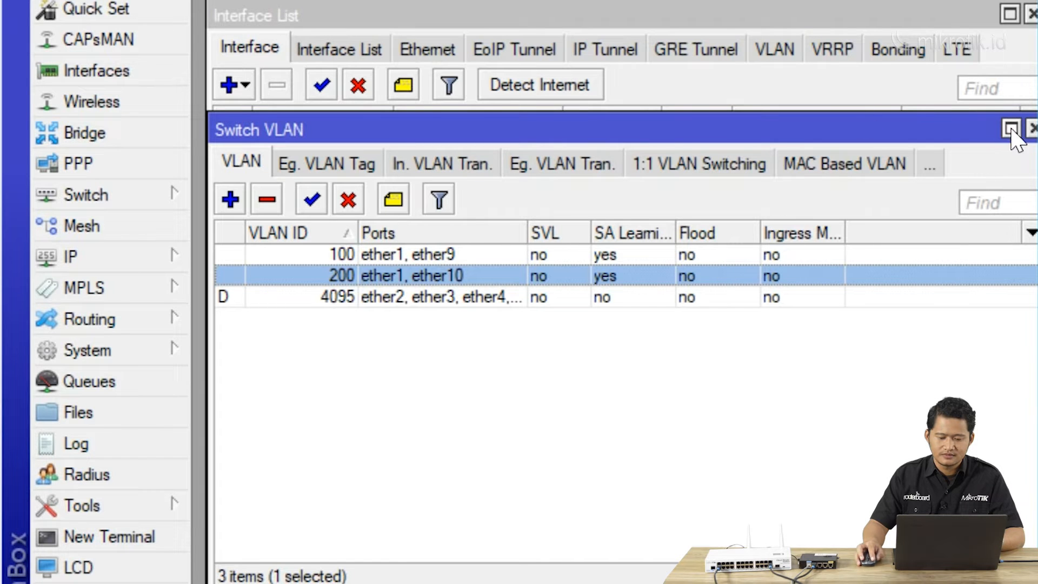
{"action": "left_click", "coordinate": [1032, 131]}
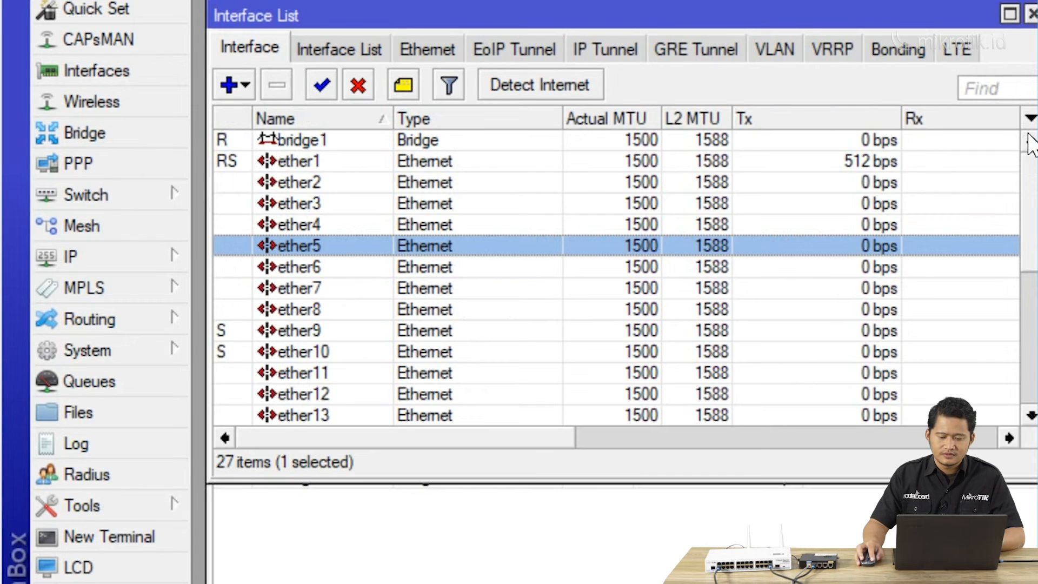
Close the switch's interface list and reposition the bridge window in the workspace
{"action": "left_click", "coordinate": [1031, 17]}
{"action": "left_click_drag", "start_coordinate": [791, 345], "coordinate": [786, 2]}
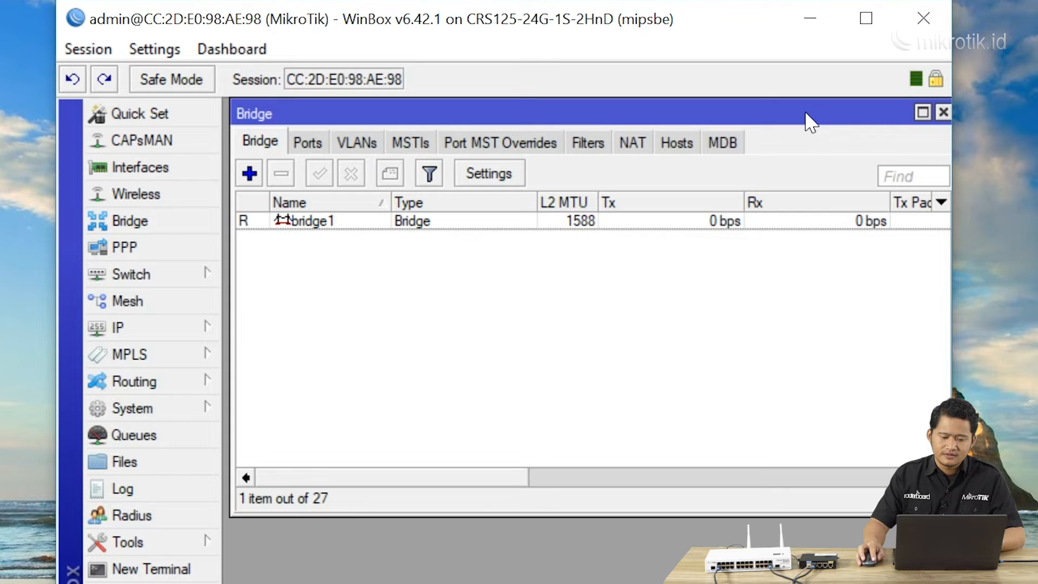
{"action": "left_click_drag", "start_coordinate": [801, 110], "coordinate": [791, 129]}
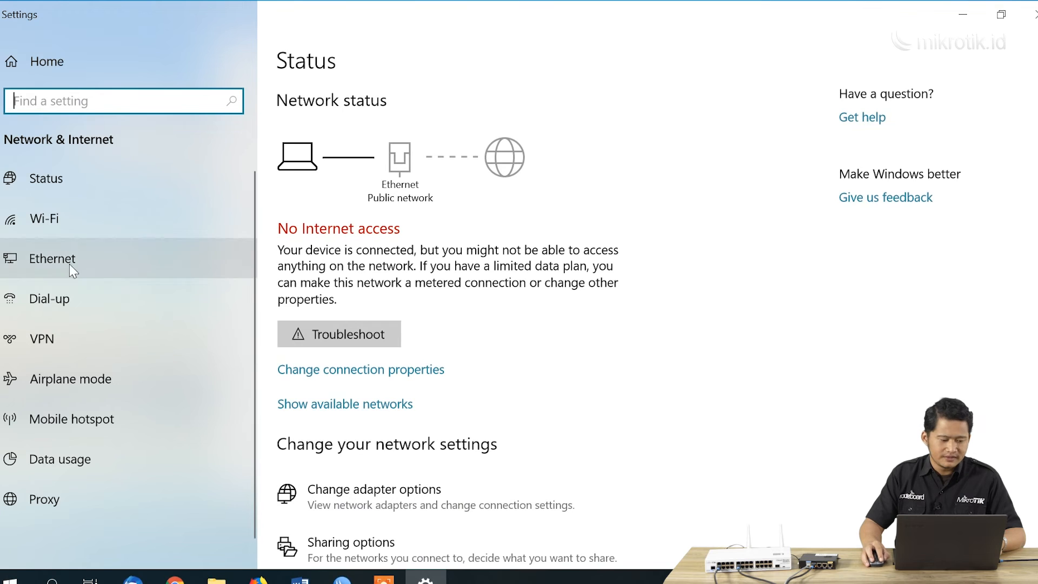
In Windows network settings, set the Ethernet adapter's IPv4 properties to obtain the IP address and DNS server address automatically
{"action": "left_click", "coordinate": [68, 258]}
{"action": "left_click", "coordinate": [882, 120]}
{"action": "left_click", "coordinate": [342, 125]}
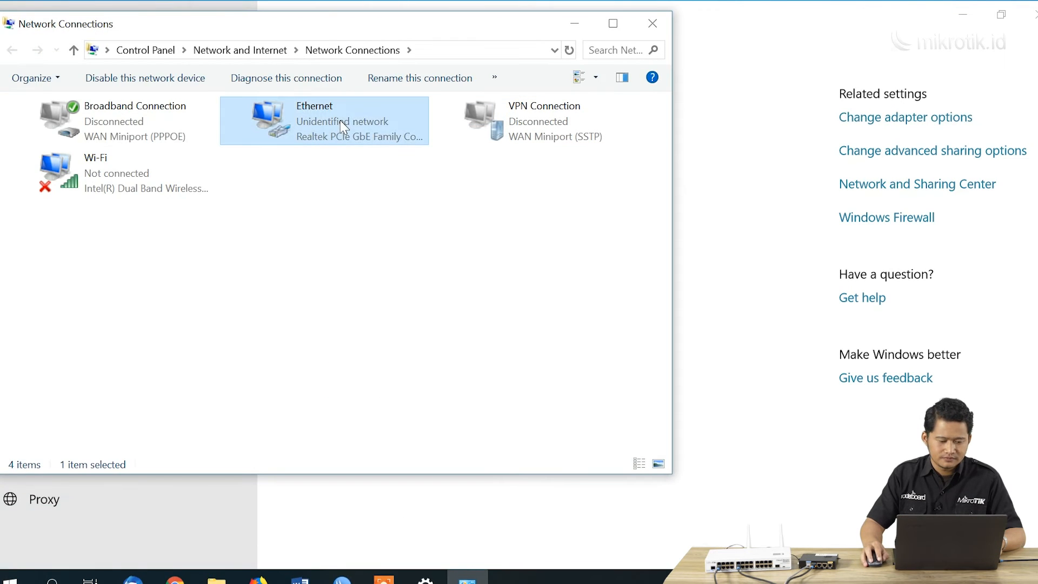
{"action": "right_click", "coordinate": [342, 126]}
{"action": "left_click", "coordinate": [386, 279]}
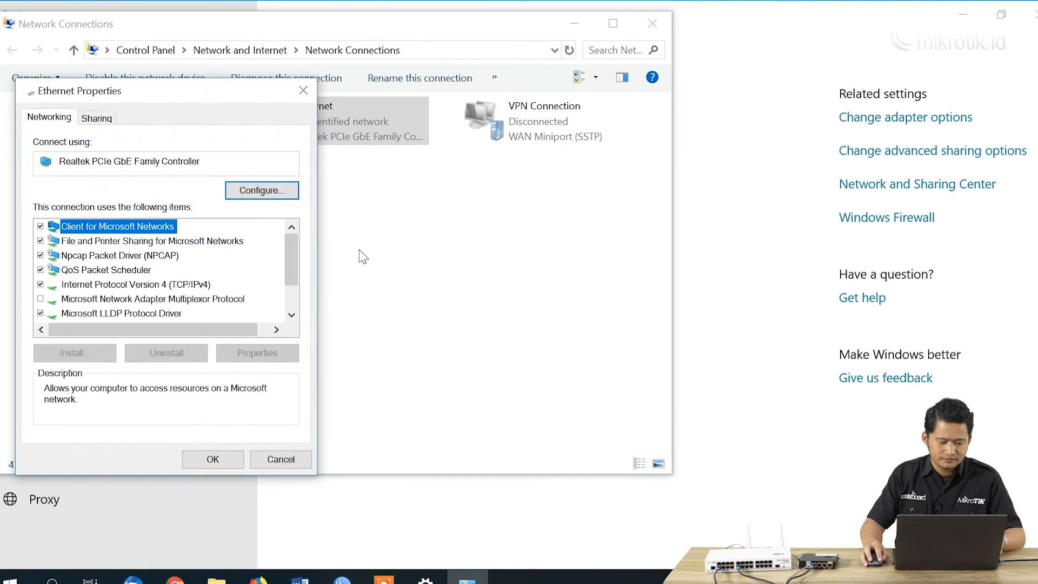
{"action": "left_click", "coordinate": [173, 299]}
{"action": "scroll", "coordinate": [170, 299], "scroll_direction": "down", "scroll_amount": 1}
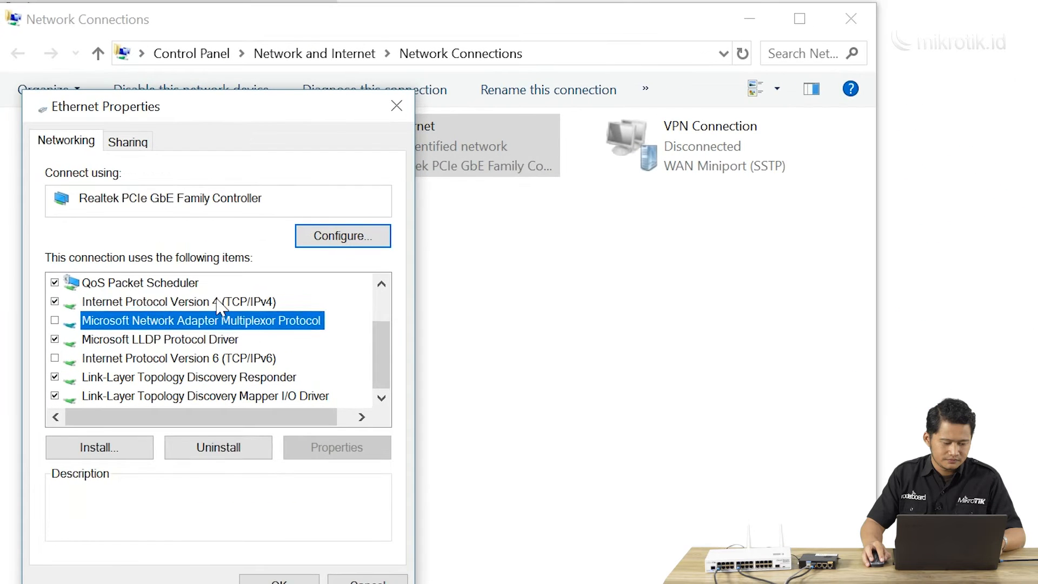
{"action": "double_click", "coordinate": [221, 303]}
{"action": "left_click", "coordinate": [172, 318]}
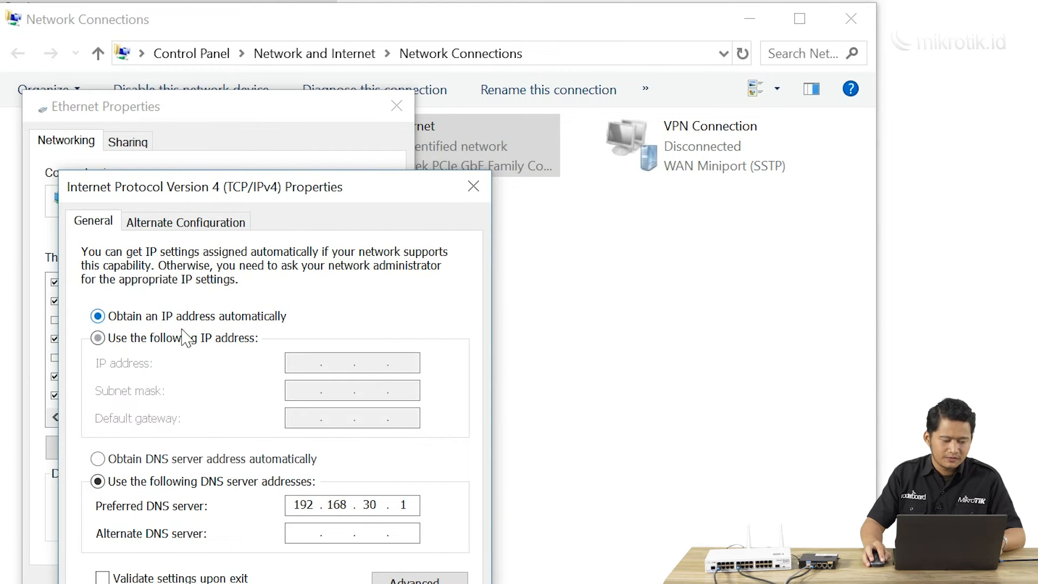
{"action": "left_click", "coordinate": [194, 463]}
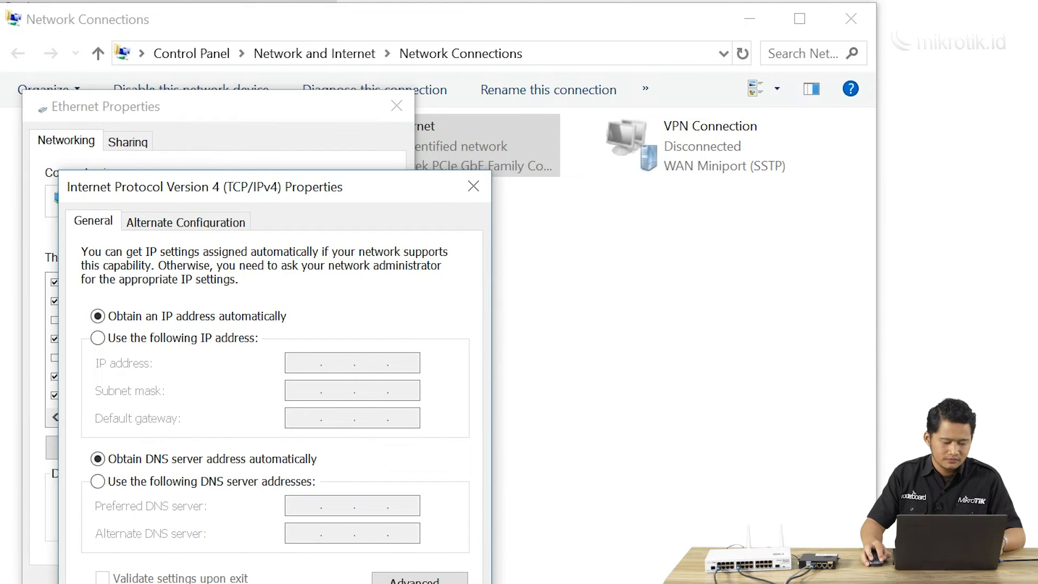
{"action": "left_click", "coordinate": [349, 583]}
{"action": "left_click", "coordinate": [286, 580]}
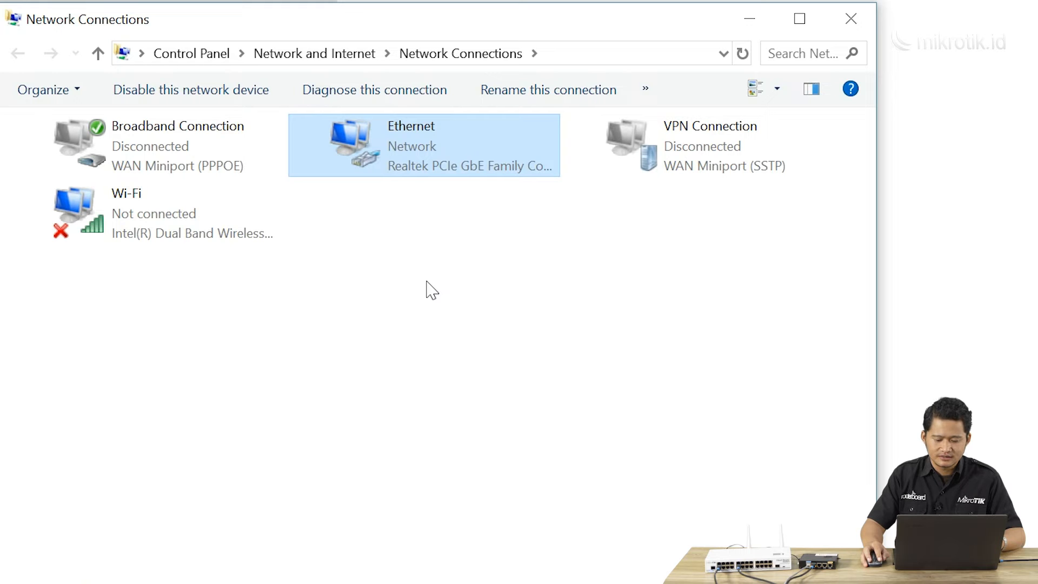
Examine the Ethernet adapter's connection details twice, checking the IPv4 address, gateway and DHCP server, and close the details
{"action": "double_click", "coordinate": [434, 162]}
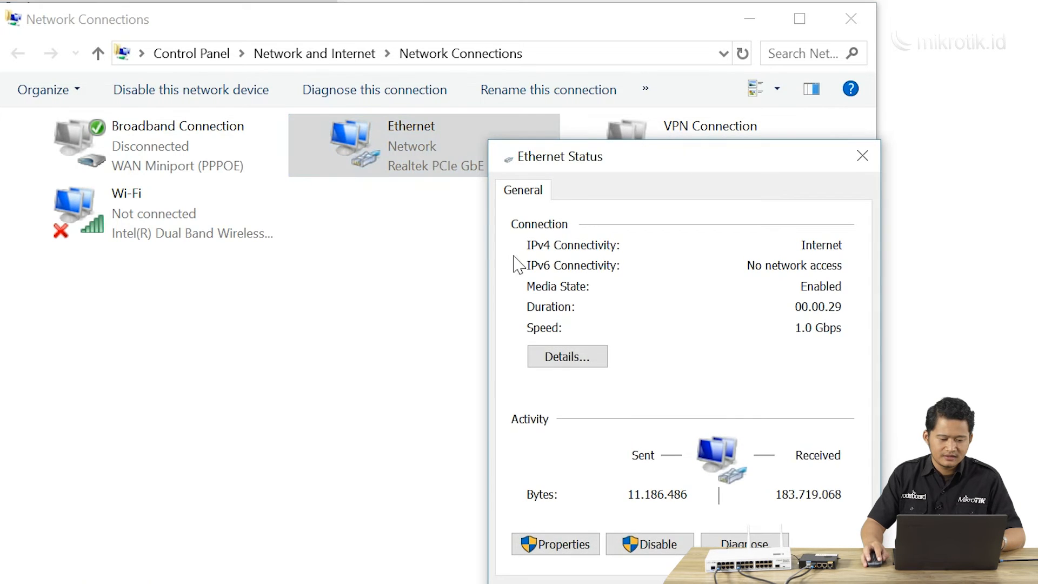
{"action": "left_click", "coordinate": [562, 358]}
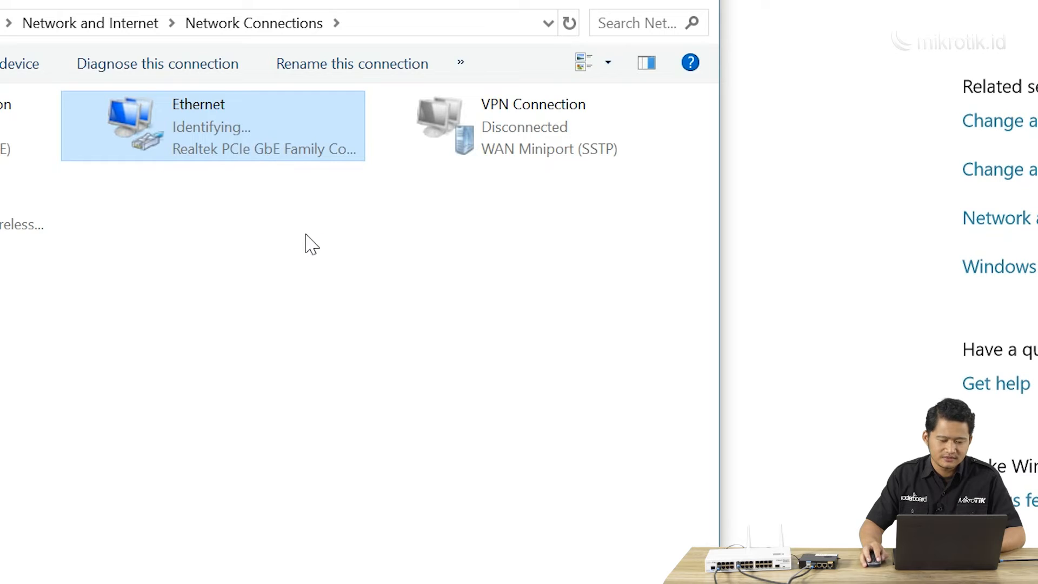
{"action": "double_click", "coordinate": [234, 134]}
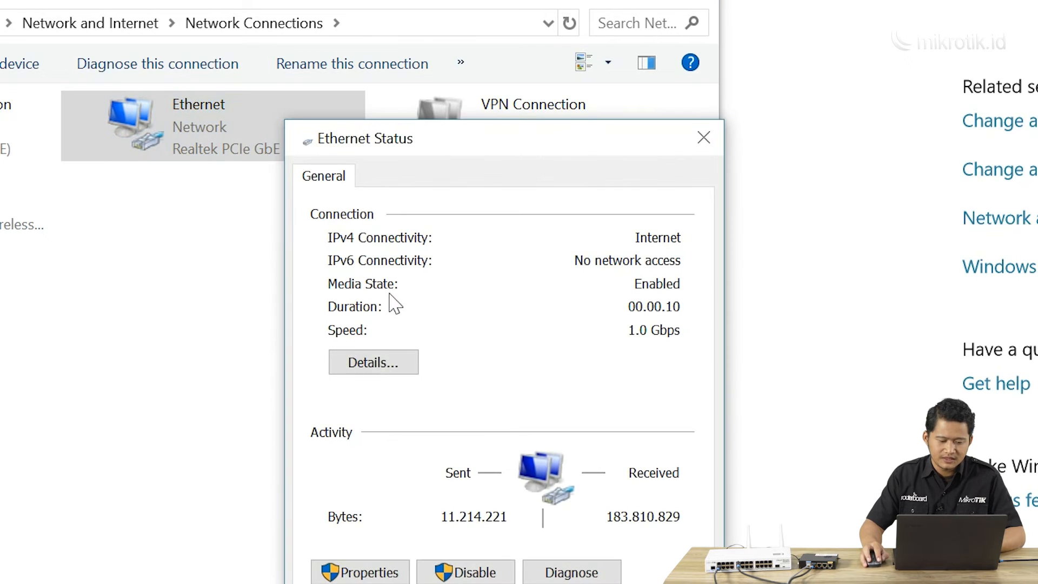
{"action": "left_click", "coordinate": [375, 362]}
{"action": "left_click_drag", "start_coordinate": [489, 176], "coordinate": [426, 140]}
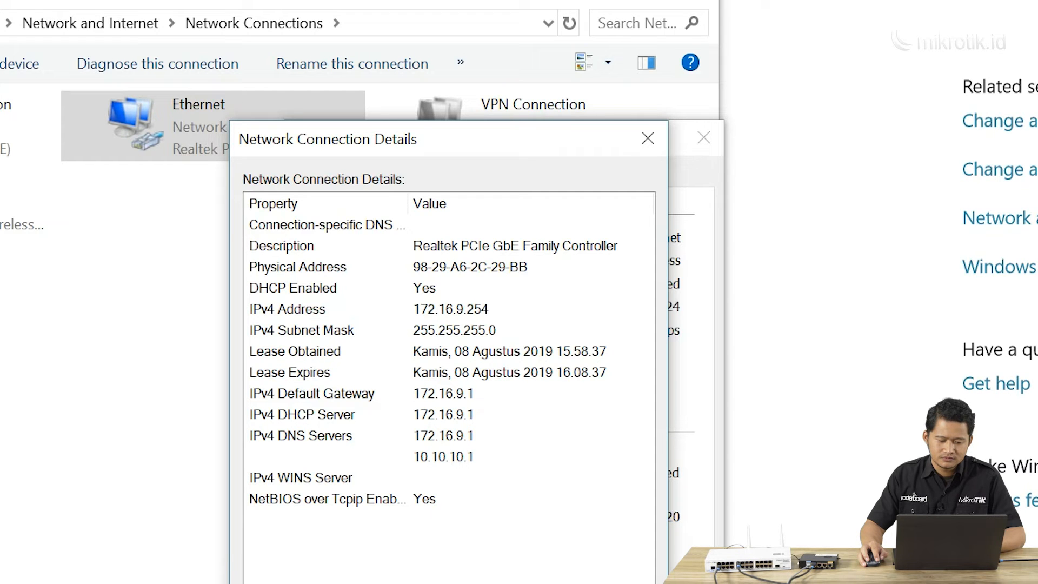
{"action": "key", "text": "Escape"}
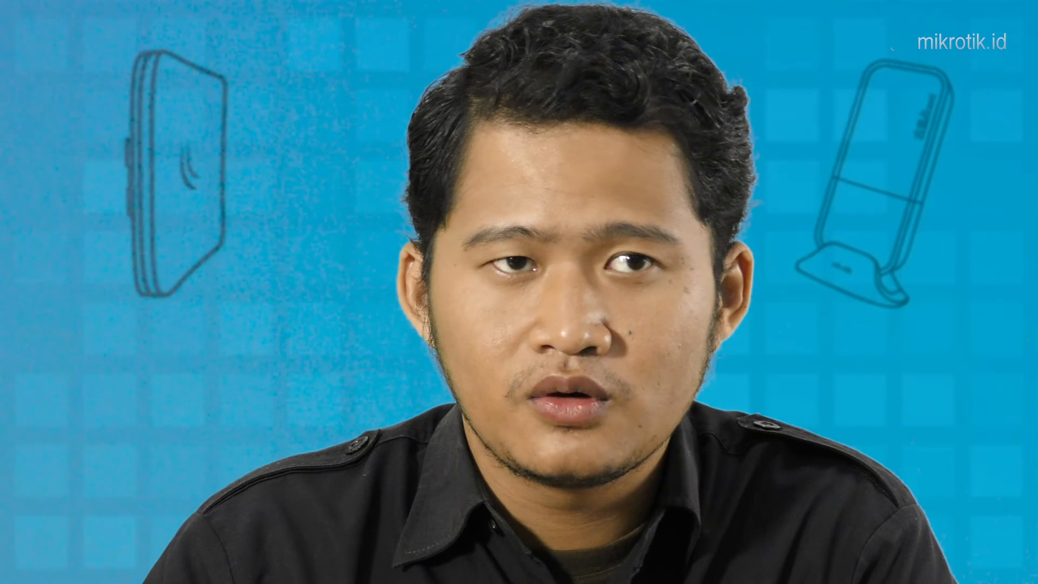
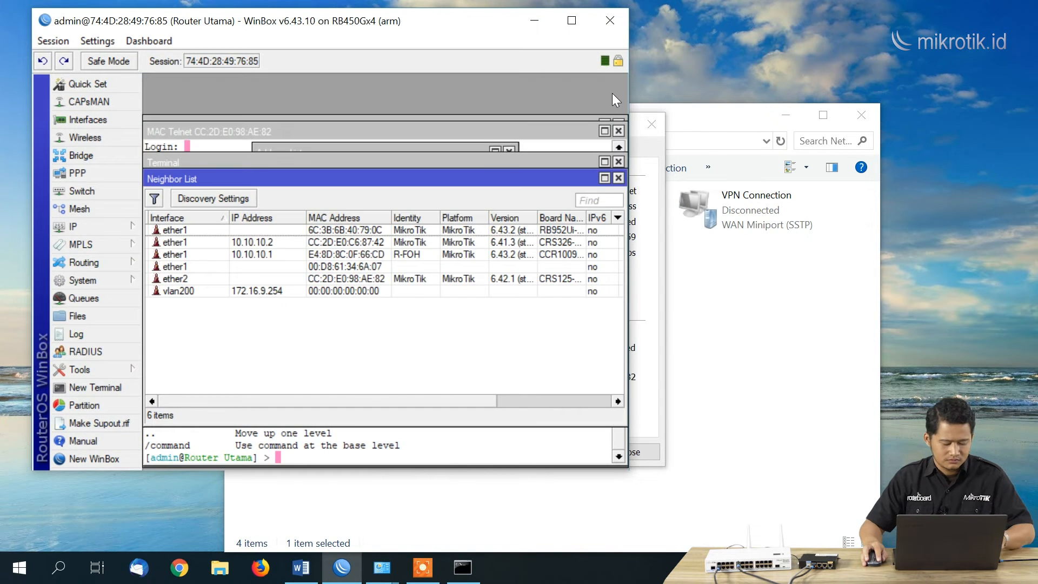
In the Router Utama WinBox session, close all open windows, including the terminals, neighbor list, interface list and switch, and reposition the session window
{"action": "left_click", "coordinate": [619, 162]}
{"action": "left_click", "coordinate": [618, 131]}
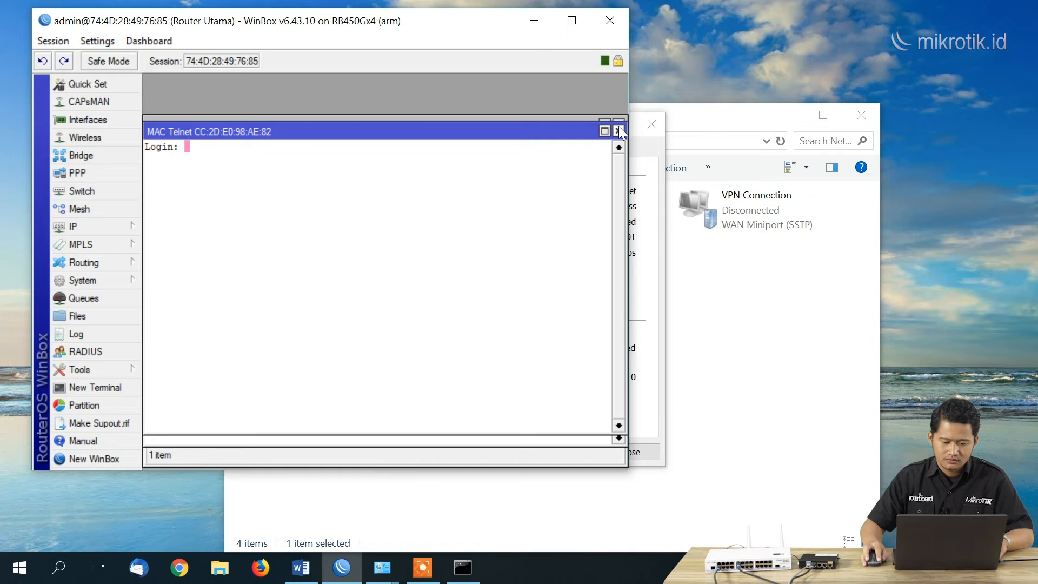
{"action": "key", "text": "Escape"}
{"action": "key", "text": "Escape"}
{"action": "left_click", "coordinate": [619, 142]}
{"action": "left_click", "coordinate": [619, 125]}
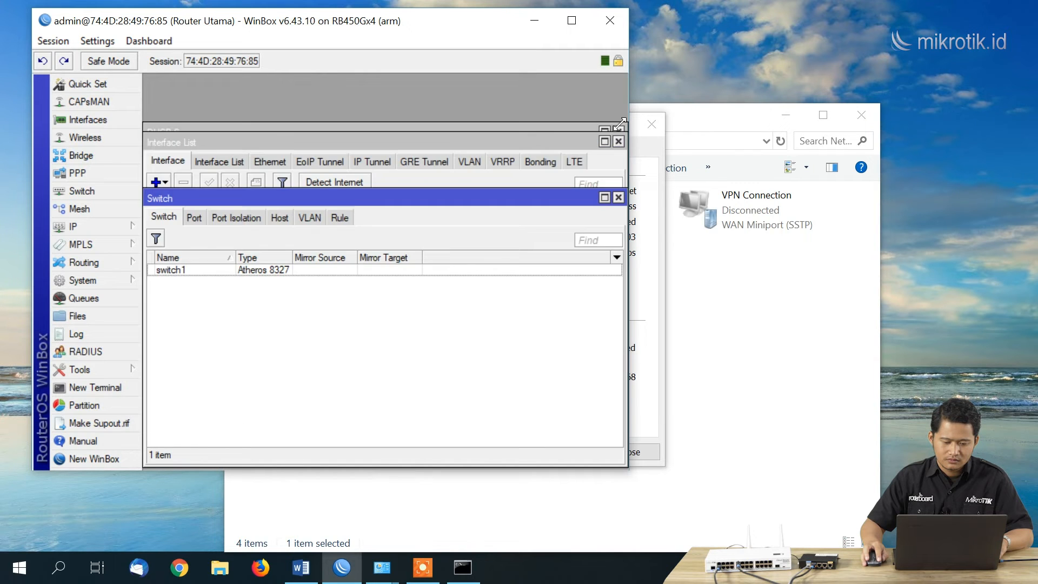
{"action": "left_click", "coordinate": [618, 142]}
{"action": "left_click", "coordinate": [618, 131]}
{"action": "left_click", "coordinate": [617, 176]}
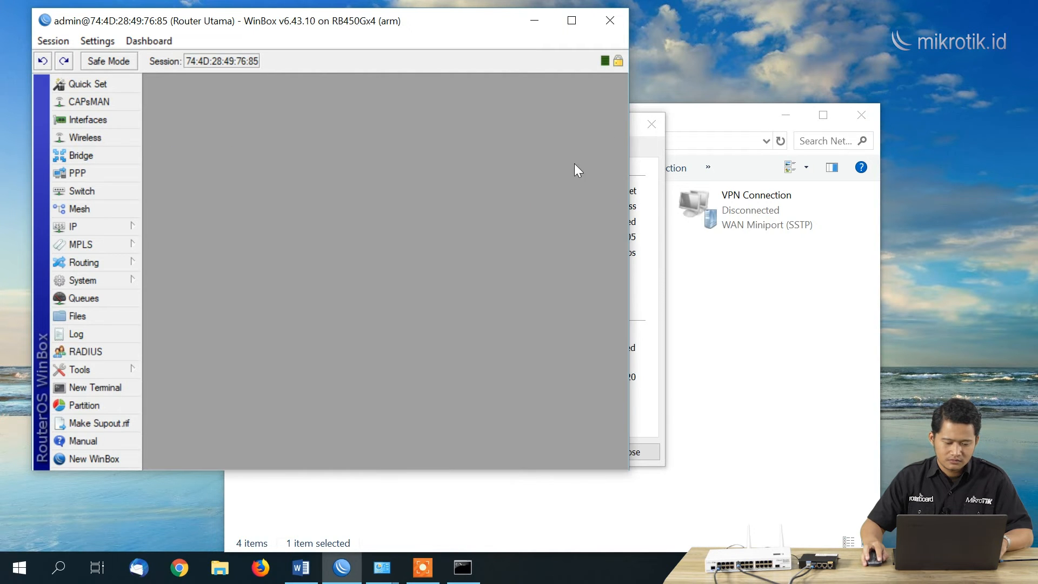
{"action": "left_click_drag", "start_coordinate": [216, 27], "coordinate": [275, 74]}
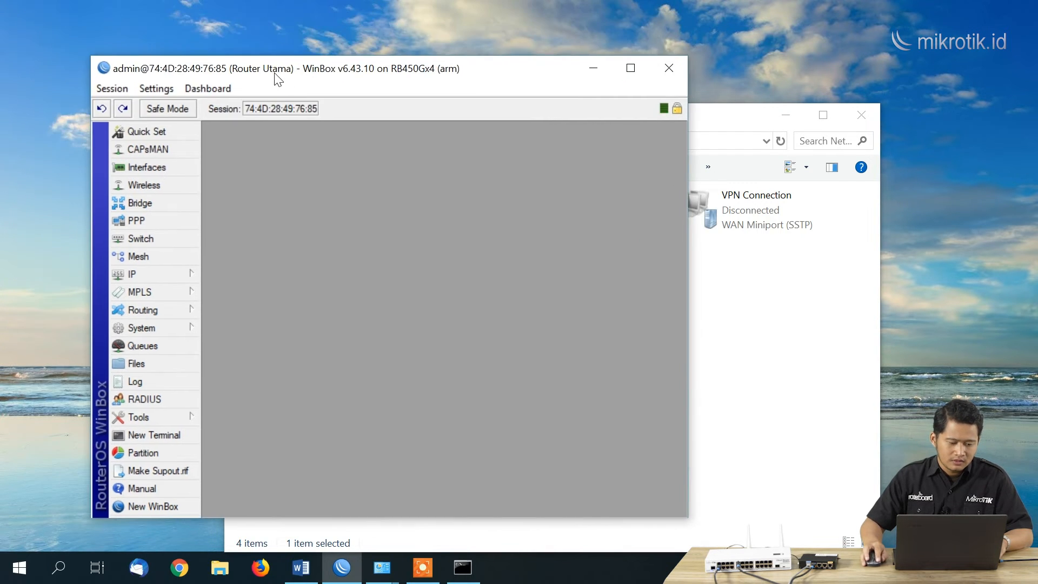
Create a VLAN interface named vlan-MNGM with VLAN ID 99 on ether2
{"action": "left_click", "coordinate": [144, 166]}
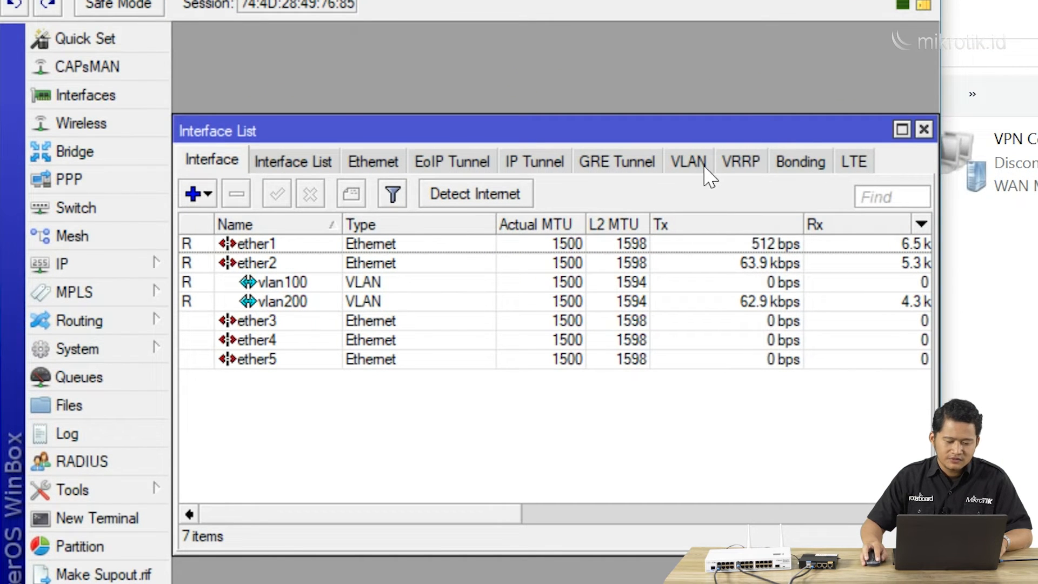
{"action": "left_click", "coordinate": [689, 162]}
{"action": "left_click", "coordinate": [193, 193]}
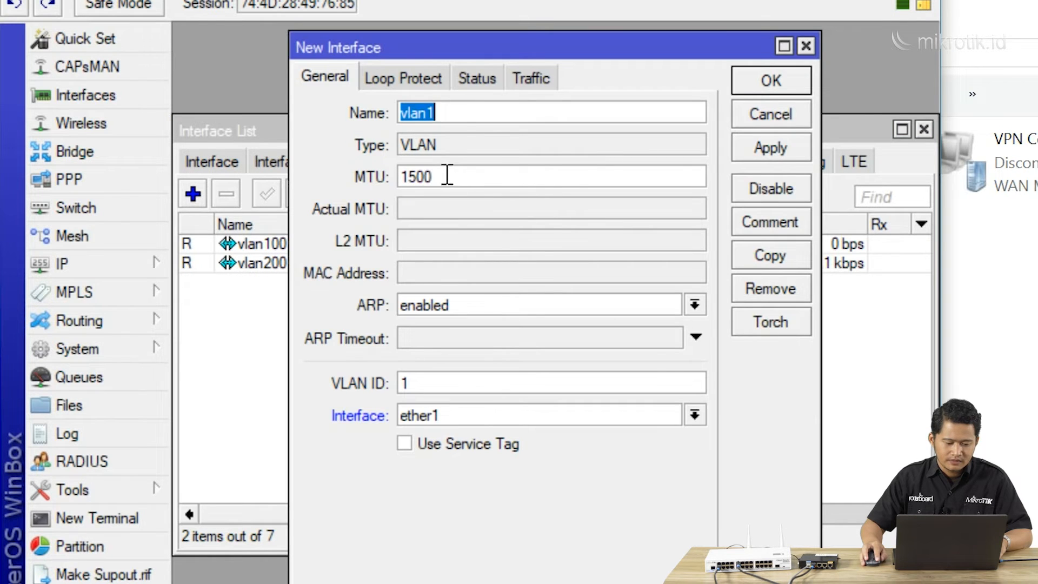
{"action": "left_click", "coordinate": [452, 115]}
{"action": "key", "text": "BackSpace"}
{"action": "type", "text": "-"}
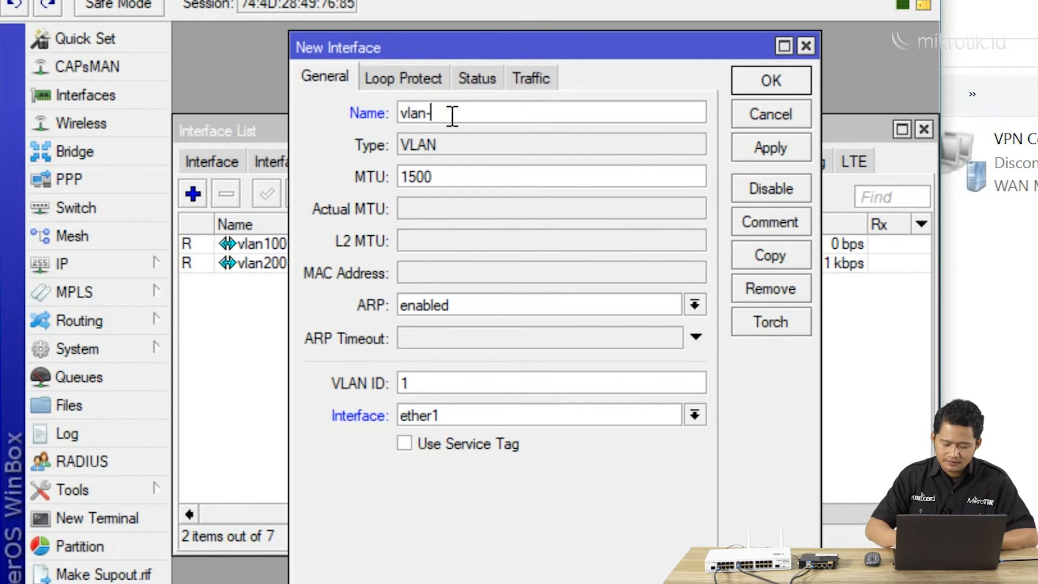
{"action": "type", "text": "MNGM"}
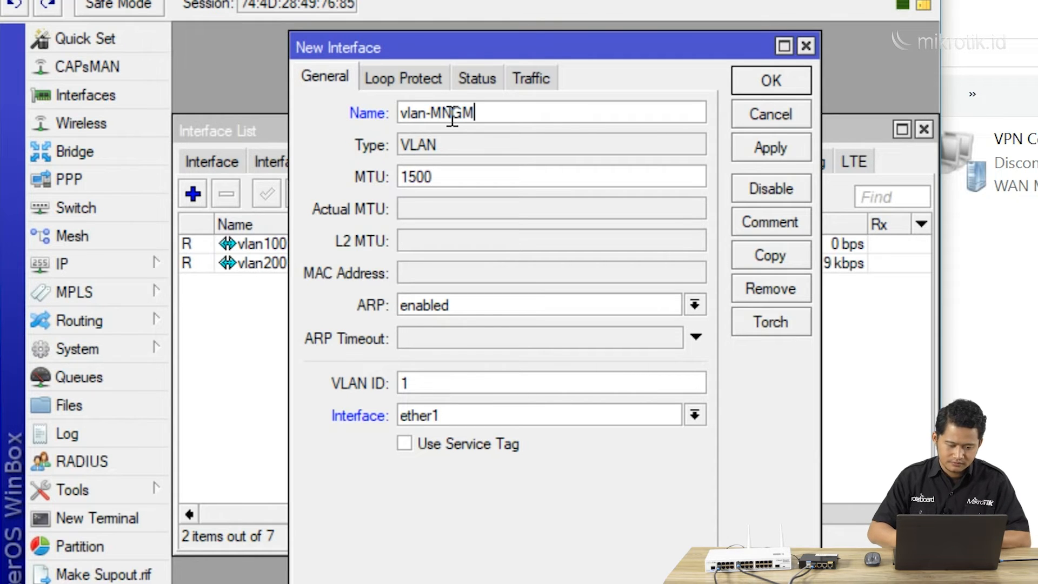
{"action": "double_click", "coordinate": [460, 390]}
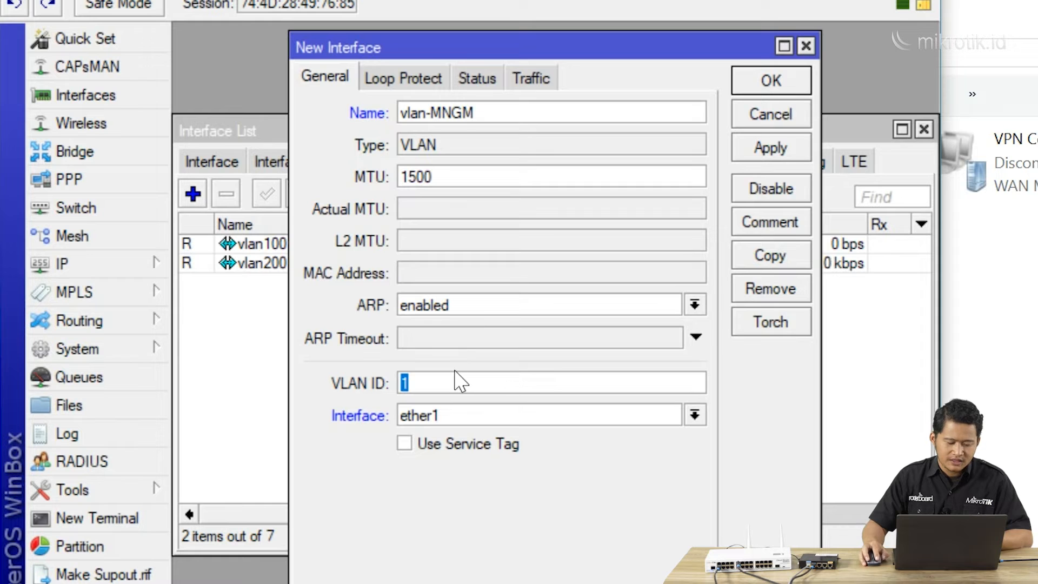
{"action": "type", "text": "99"}
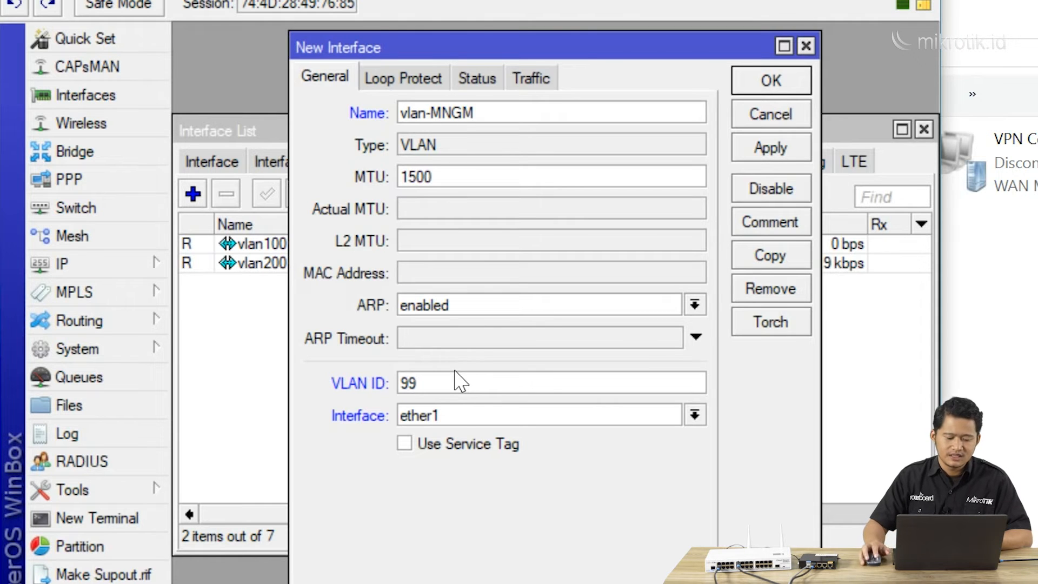
{"action": "left_click", "coordinate": [459, 421]}
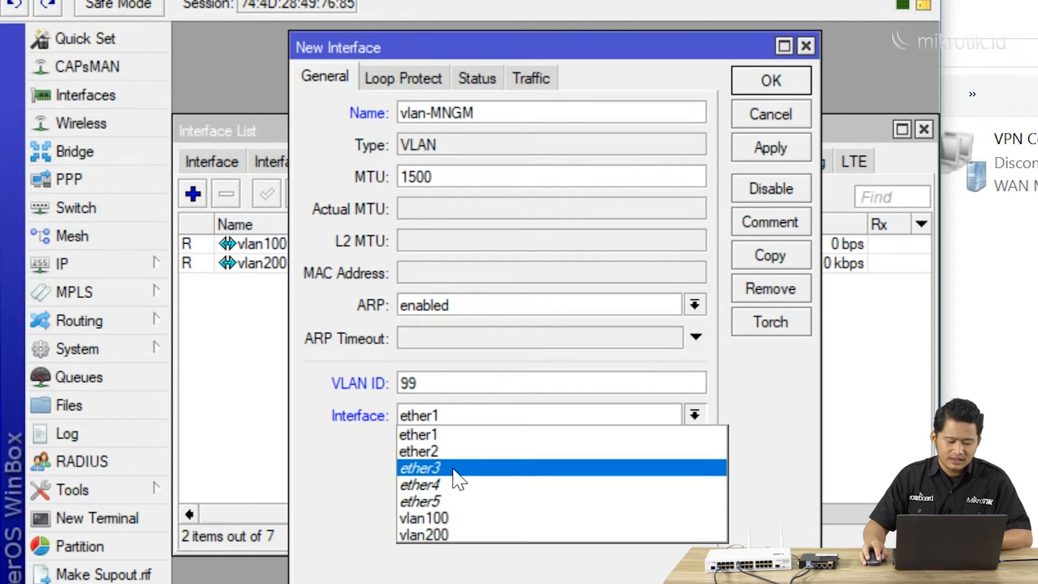
{"action": "left_click", "coordinate": [456, 452]}
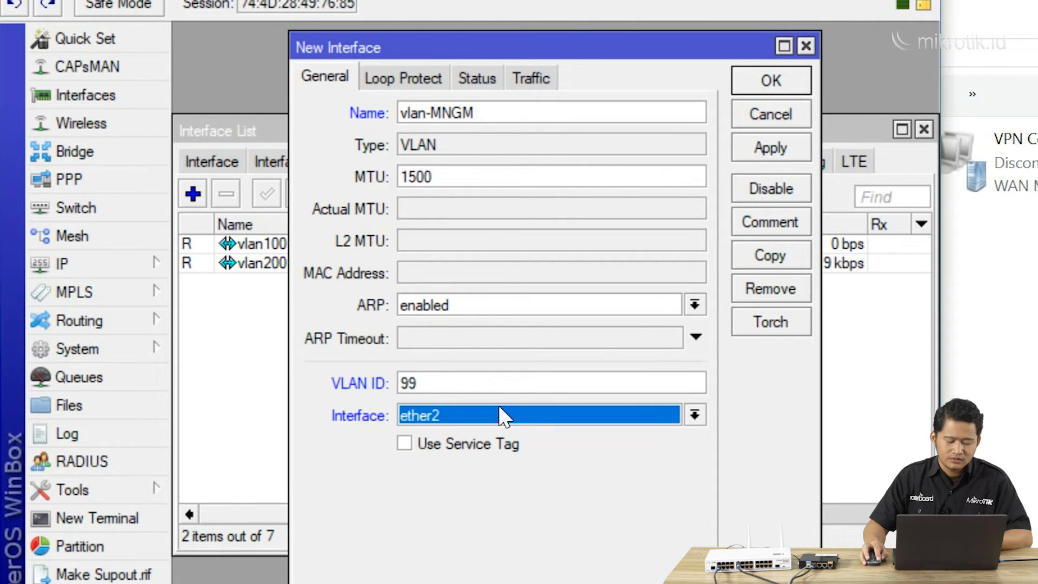
{"action": "left_click", "coordinate": [785, 147]}
{"action": "left_click", "coordinate": [773, 85]}
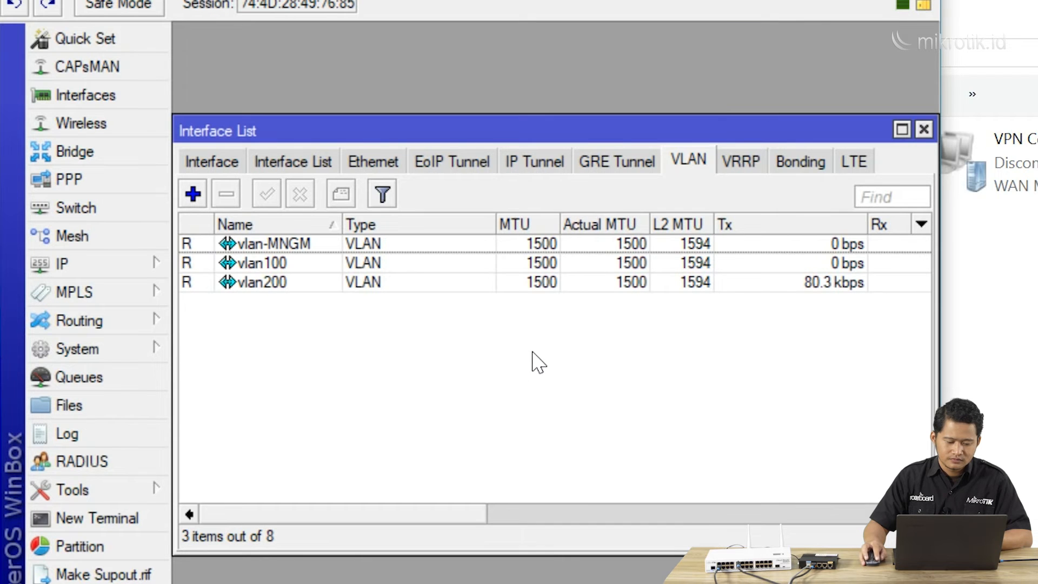
Add the IP address 192.168.100.100/24 to the vlan-MNGM interface on the router
{"action": "left_click_drag", "start_coordinate": [392, 128], "coordinate": [399, 80]}
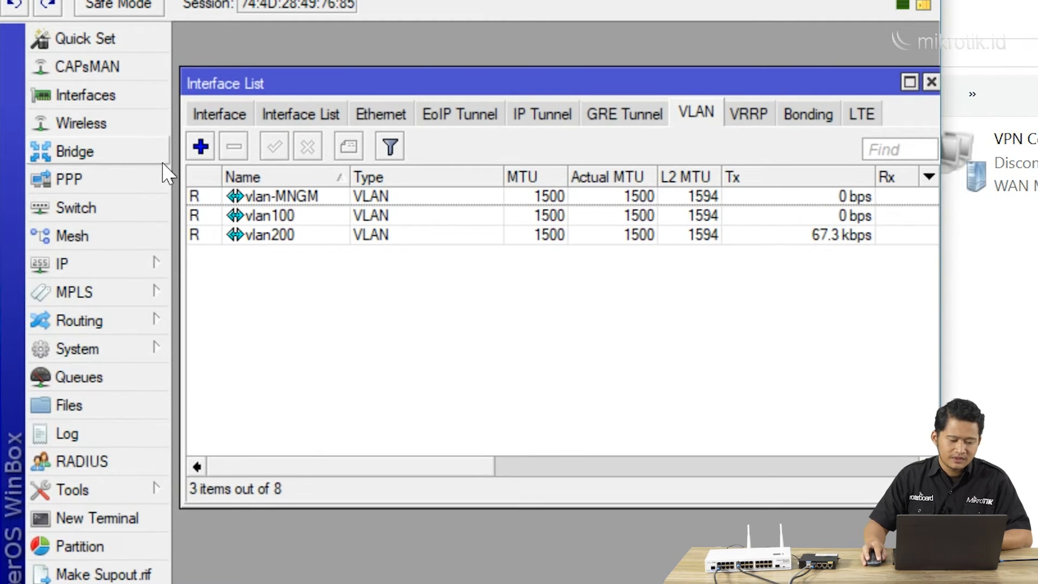
{"action": "left_click", "coordinate": [116, 265]}
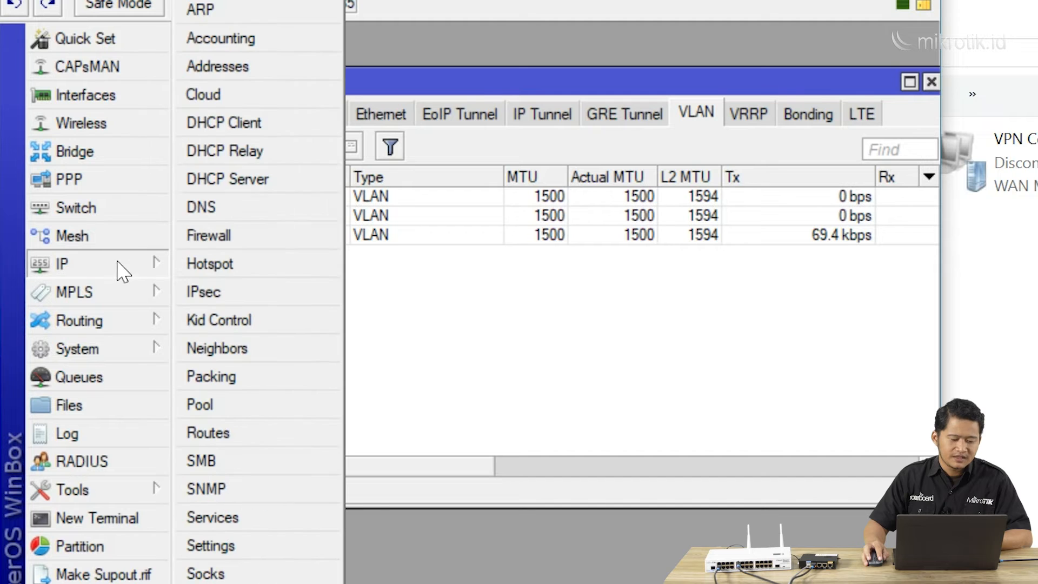
{"action": "left_click", "coordinate": [256, 67]}
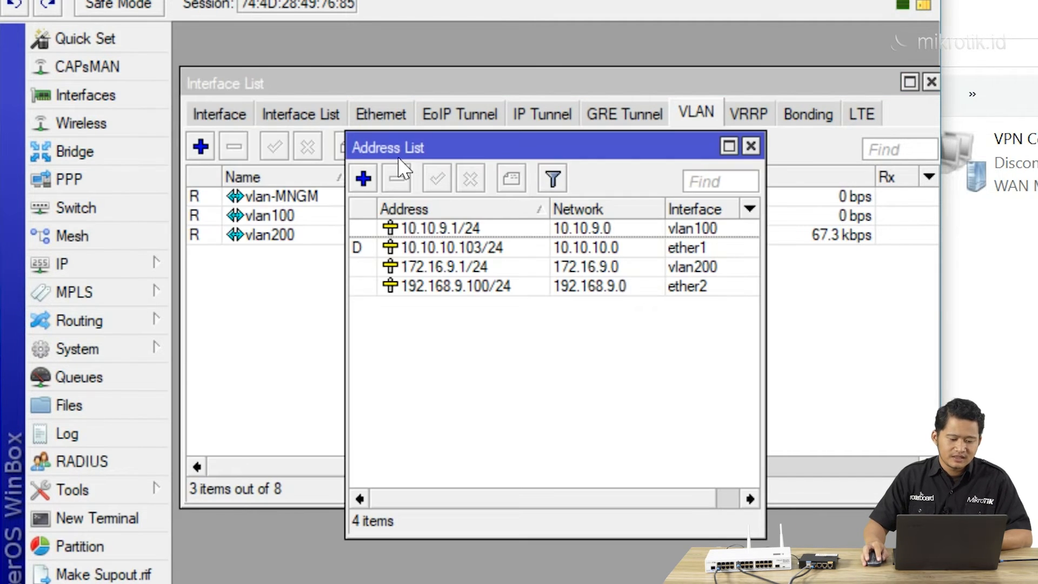
{"action": "left_click_drag", "start_coordinate": [417, 145], "coordinate": [362, 223]}
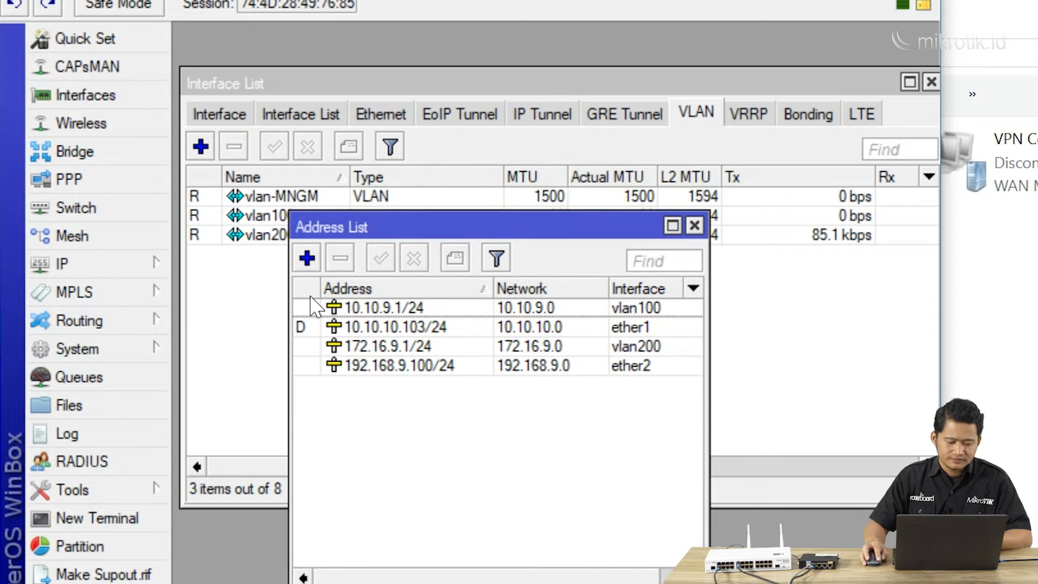
{"action": "left_click", "coordinate": [304, 258]}
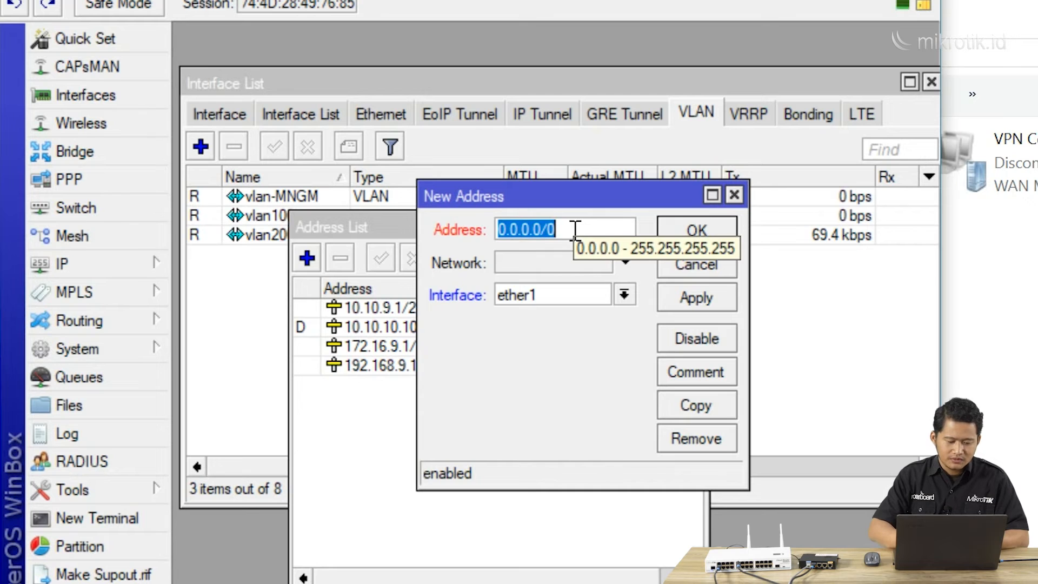
{"action": "type", "text": "192"}
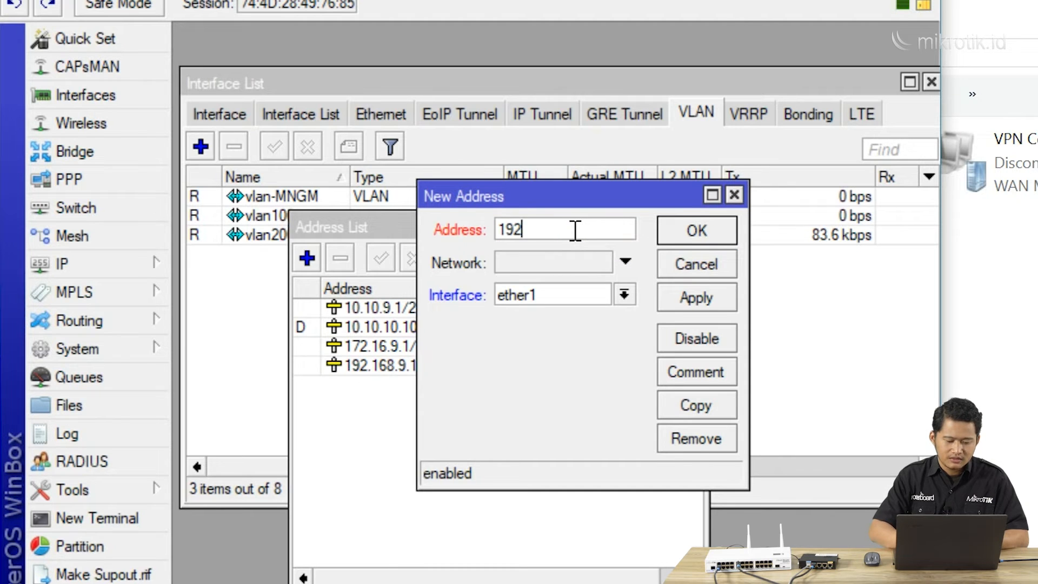
{"action": "type", "text": ".168."}
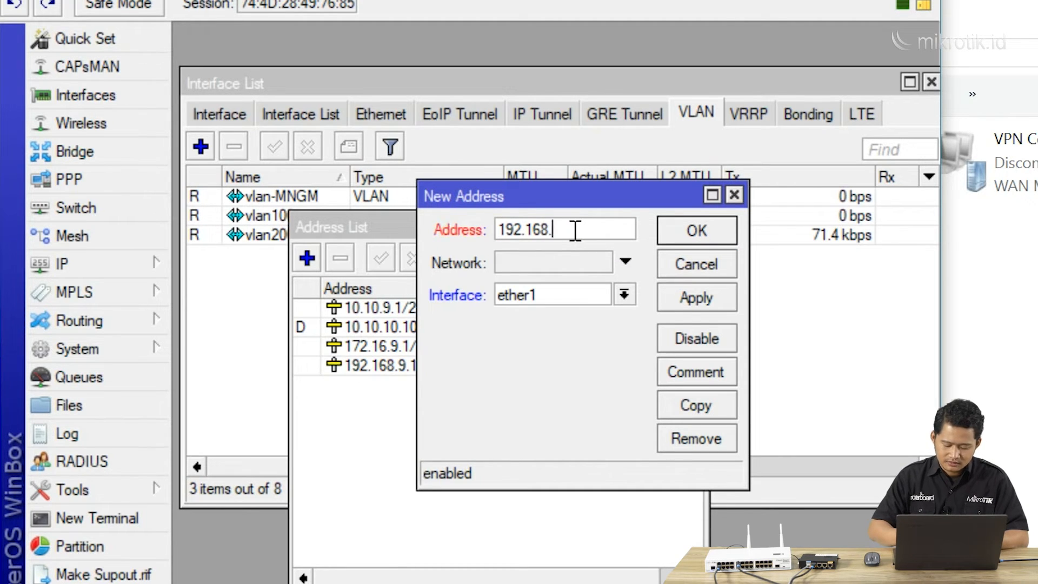
{"action": "type", "text": "100.100/24"}
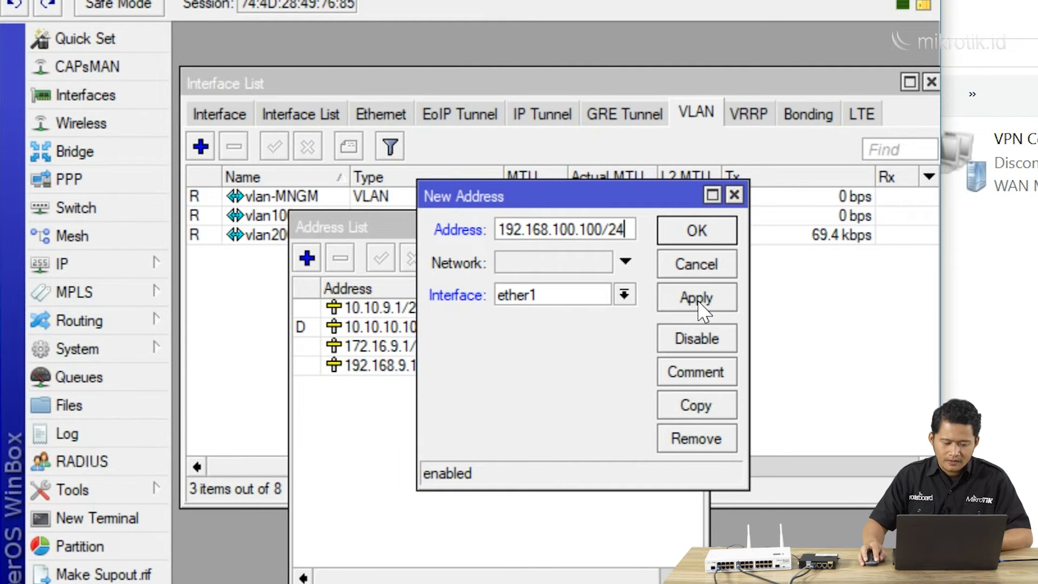
{"action": "left_click", "coordinate": [624, 294]}
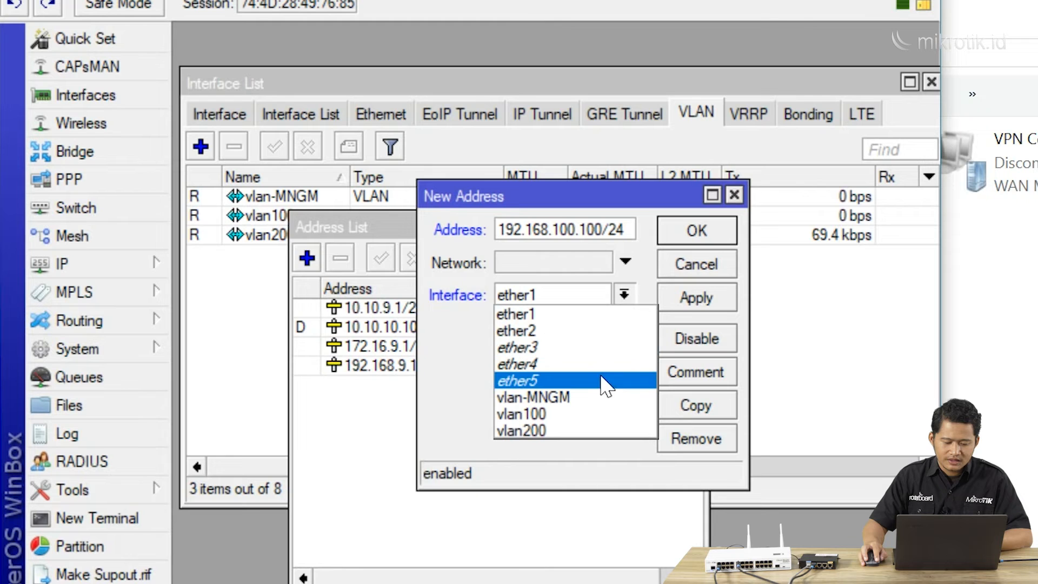
{"action": "left_click", "coordinate": [595, 398]}
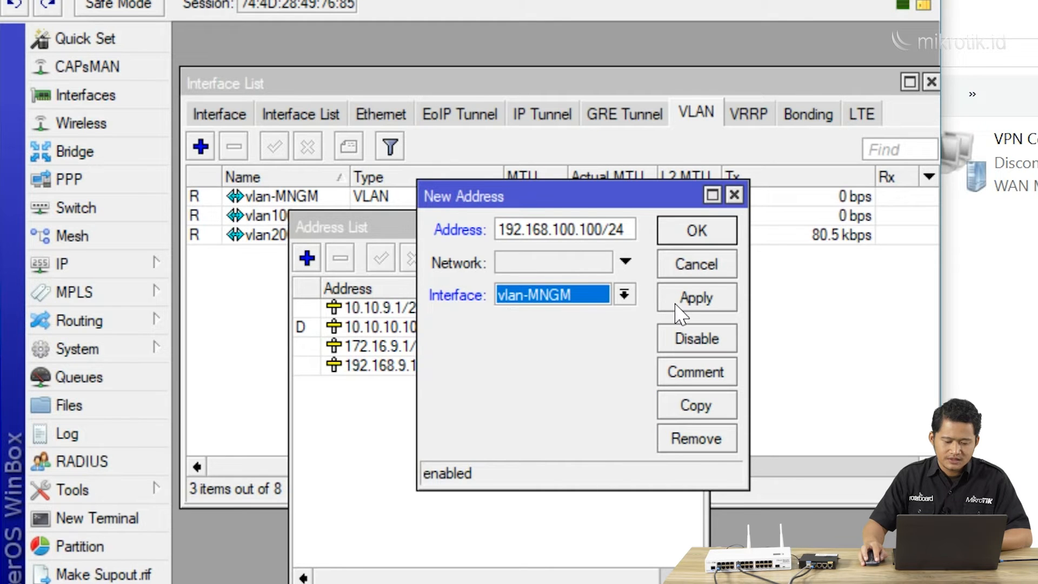
{"action": "left_click", "coordinate": [692, 297]}
{"action": "left_click", "coordinate": [698, 231]}
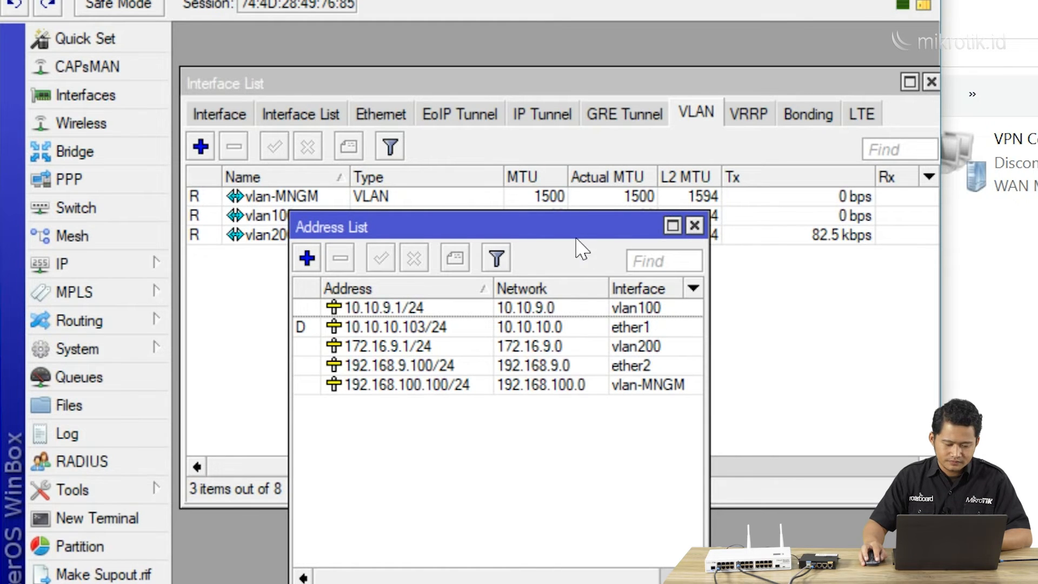
{"action": "left_click_drag", "start_coordinate": [564, 227], "coordinate": [521, 281]}
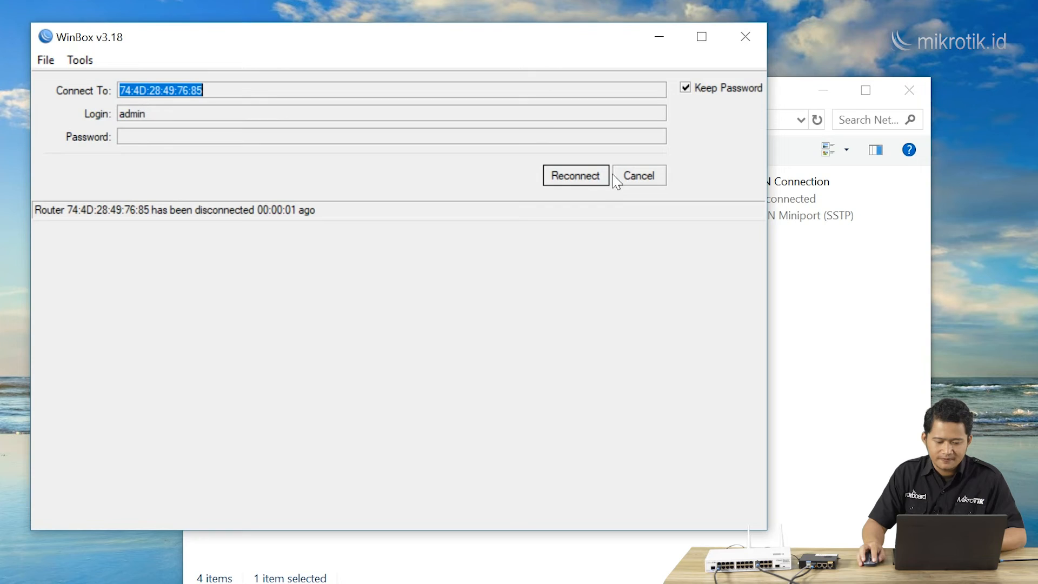
Cancel reconnecting to the router and connect to the discovered CRS125 switch by its MAC address as admin
{"action": "left_click", "coordinate": [636, 179]}
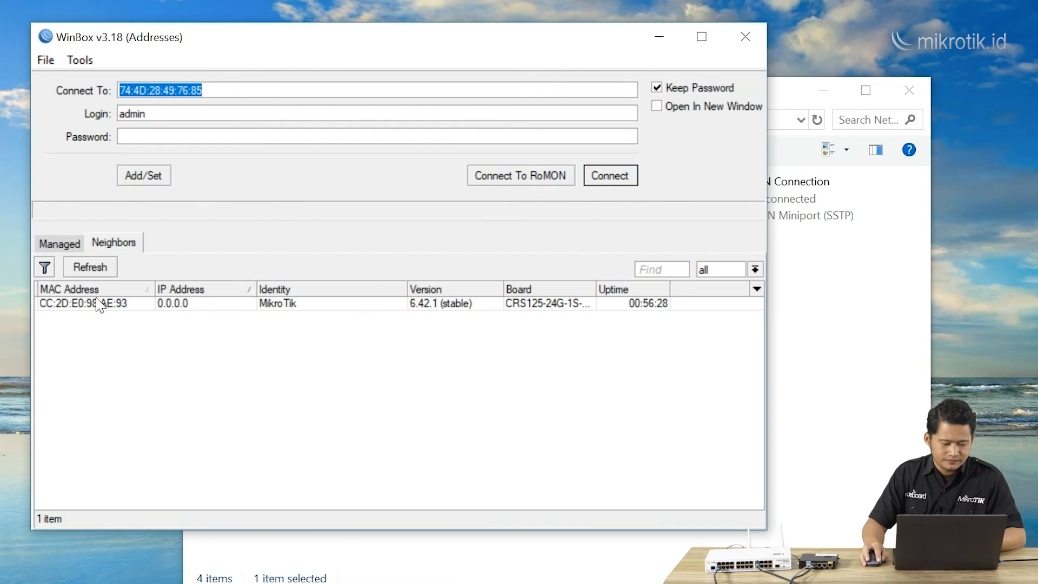
{"action": "left_click", "coordinate": [100, 304]}
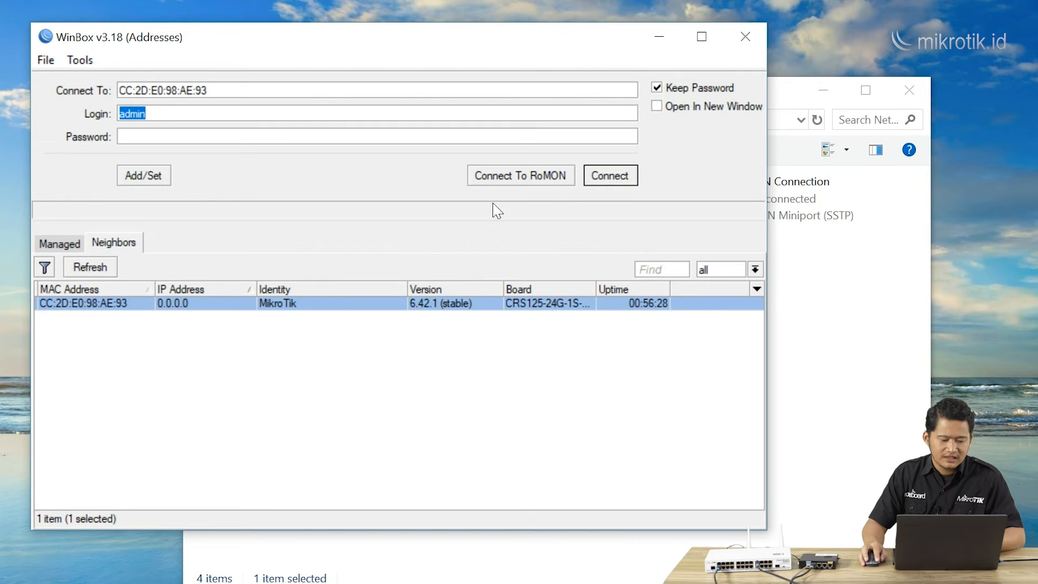
{"action": "left_click", "coordinate": [619, 178]}
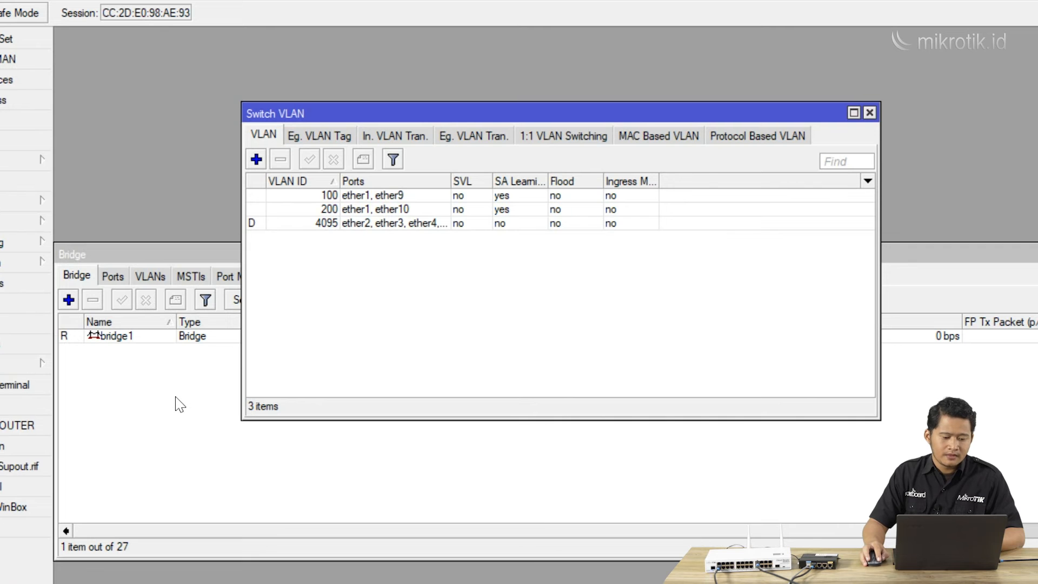
Add a switch VLAN entry with VLAN ID 99 on ports ether1 and switch1-cpu
{"action": "left_click_drag", "start_coordinate": [474, 108], "coordinate": [488, 19]}
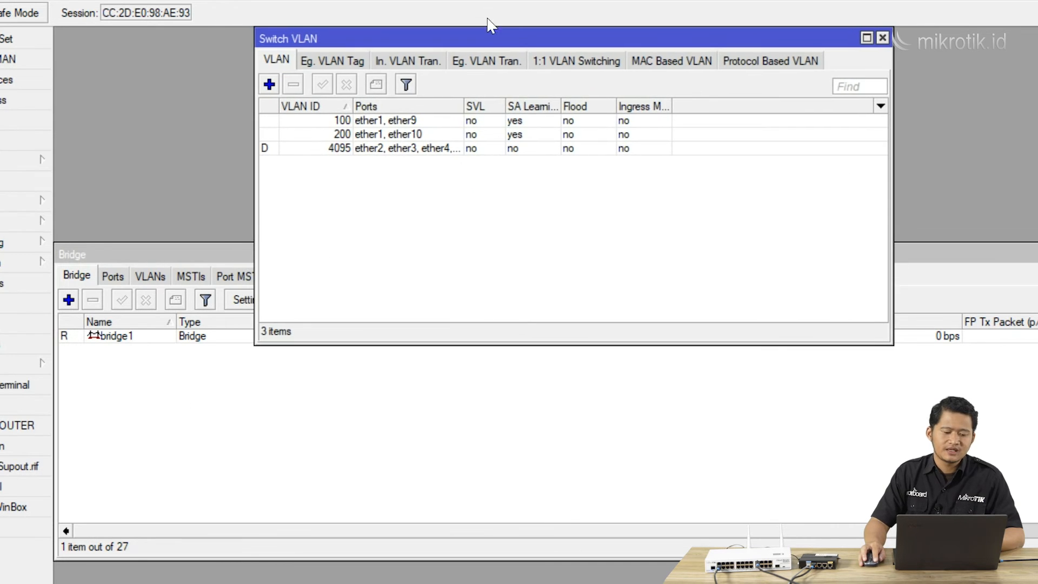
{"action": "left_click", "coordinate": [269, 84]}
{"action": "type", "text": "99"}
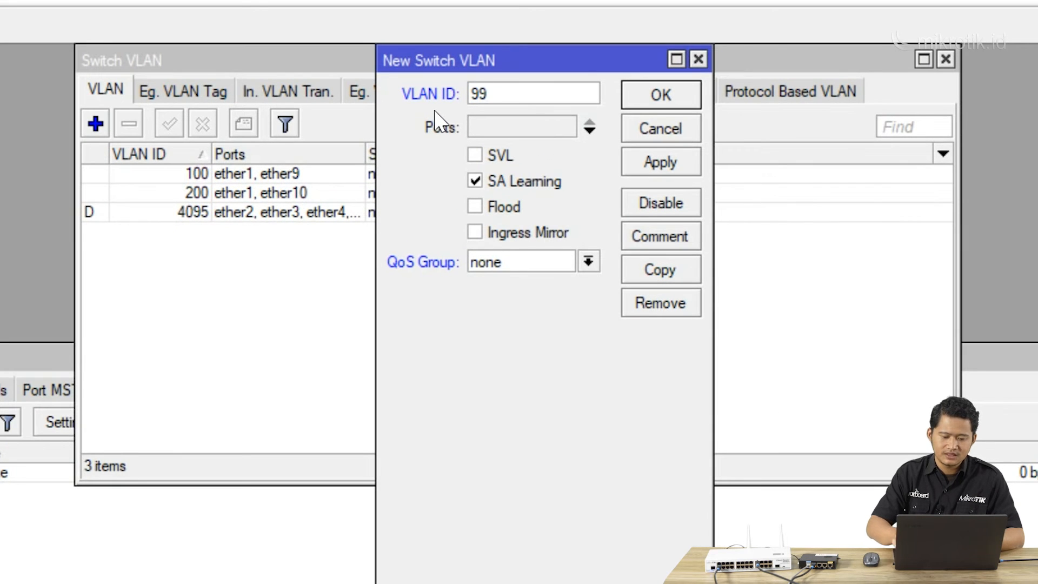
{"action": "left_click", "coordinate": [539, 130]}
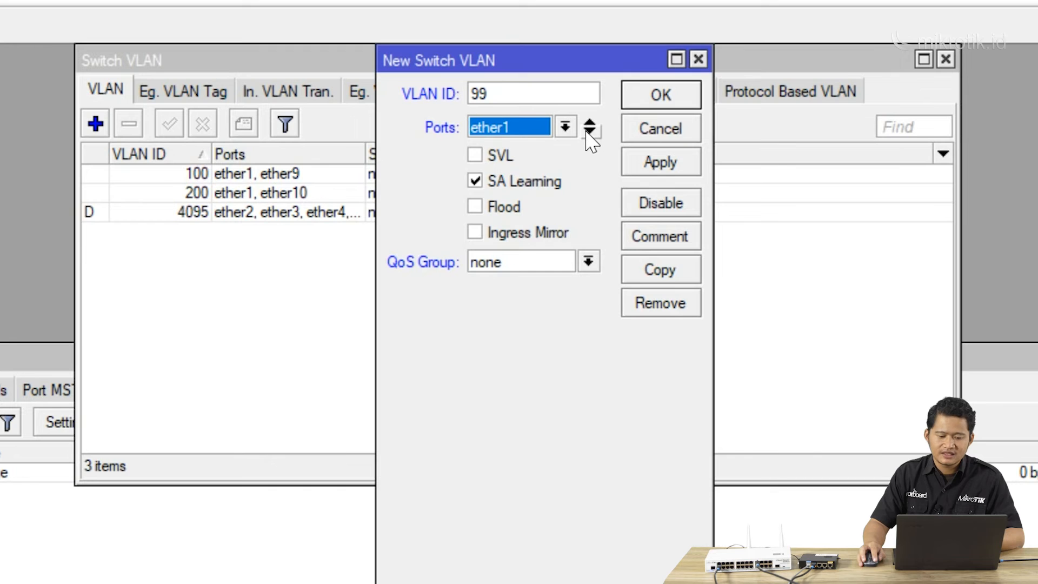
{"action": "left_click", "coordinate": [590, 132]}
{"action": "left_click", "coordinate": [565, 160]}
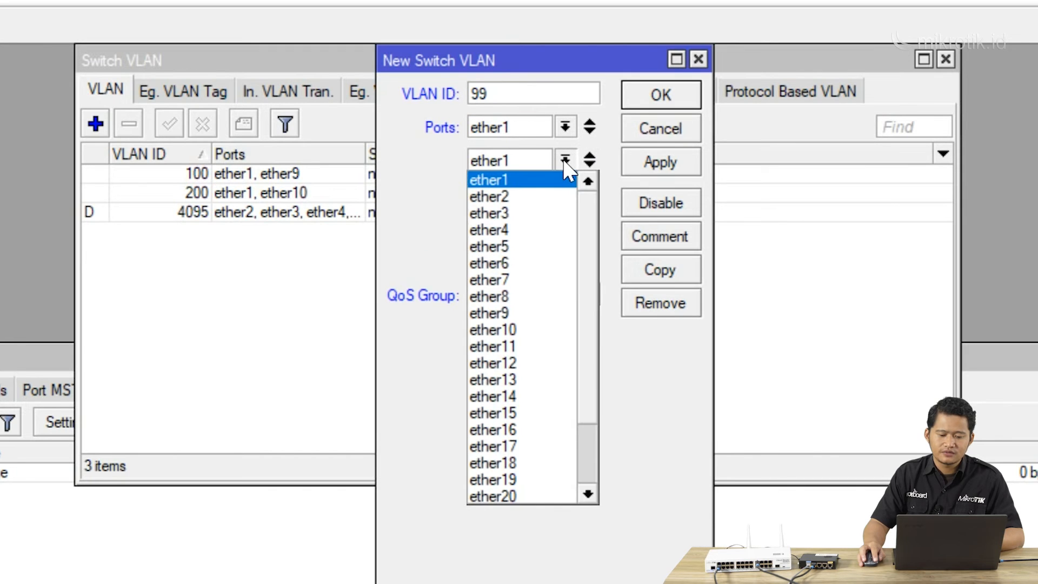
{"action": "scroll", "coordinate": [557, 335], "scroll_direction": "down", "scroll_amount": 2}
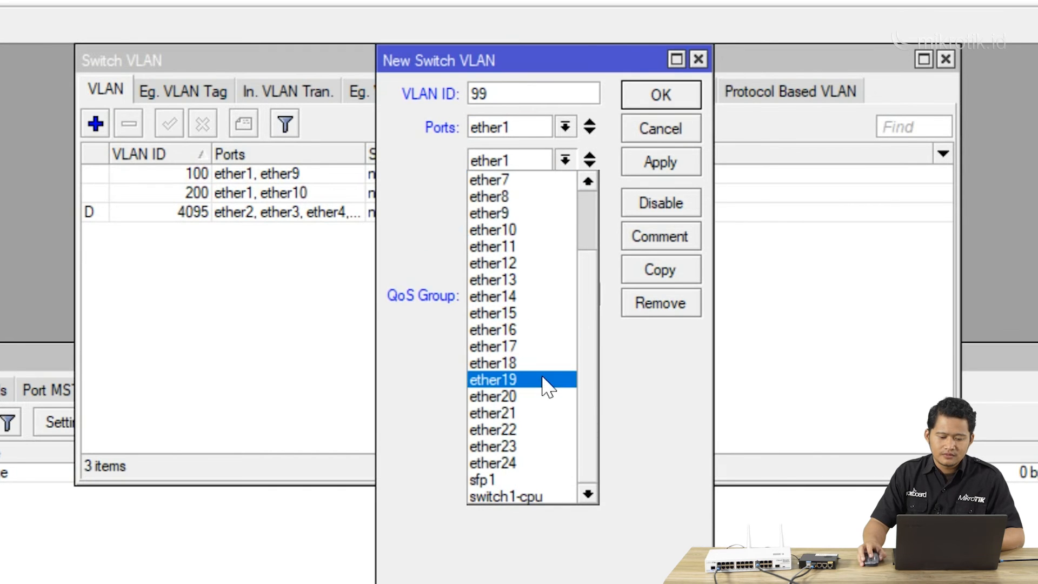
{"action": "left_click", "coordinate": [526, 496]}
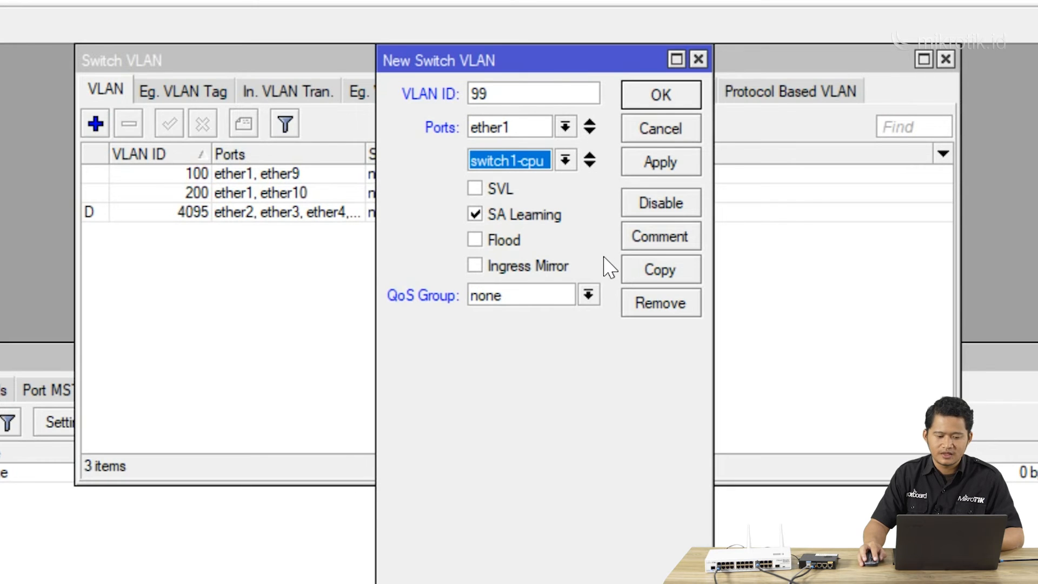
{"action": "left_click", "coordinate": [669, 169]}
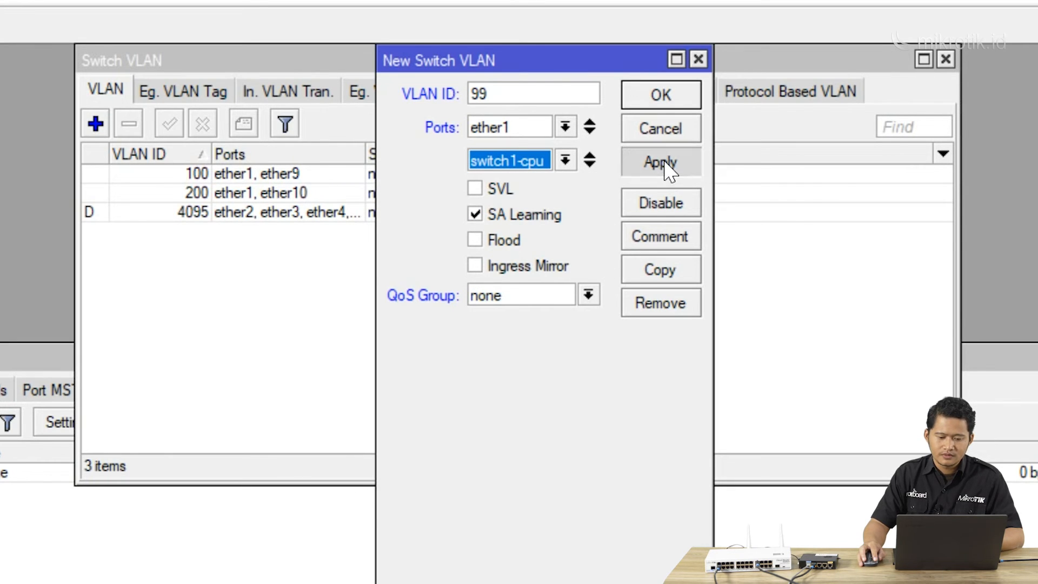
{"action": "left_click", "coordinate": [660, 96]}
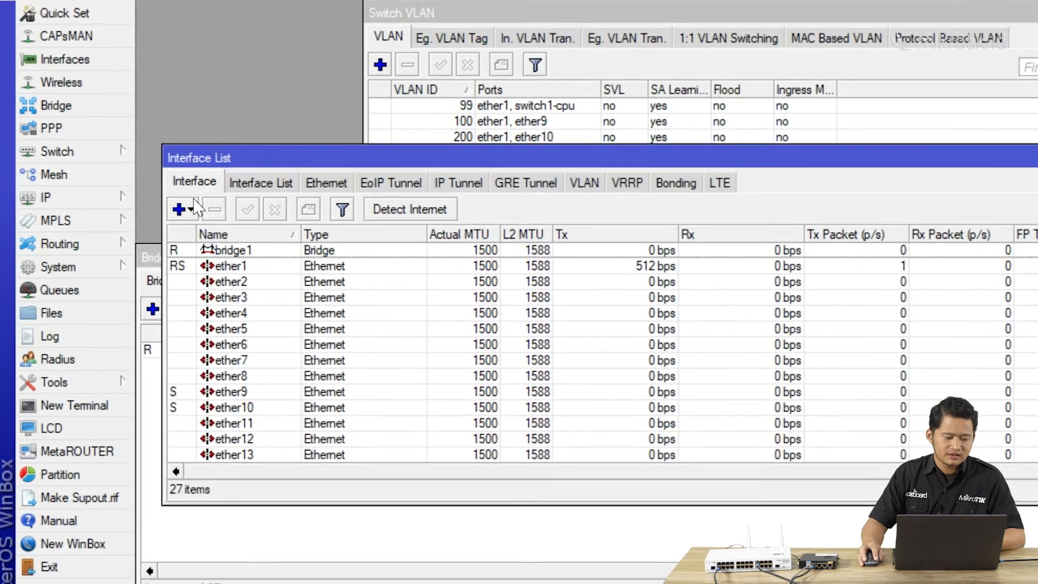
{"action": "left_click", "coordinate": [147, 228]}
{"action": "left_click", "coordinate": [158, 227]}
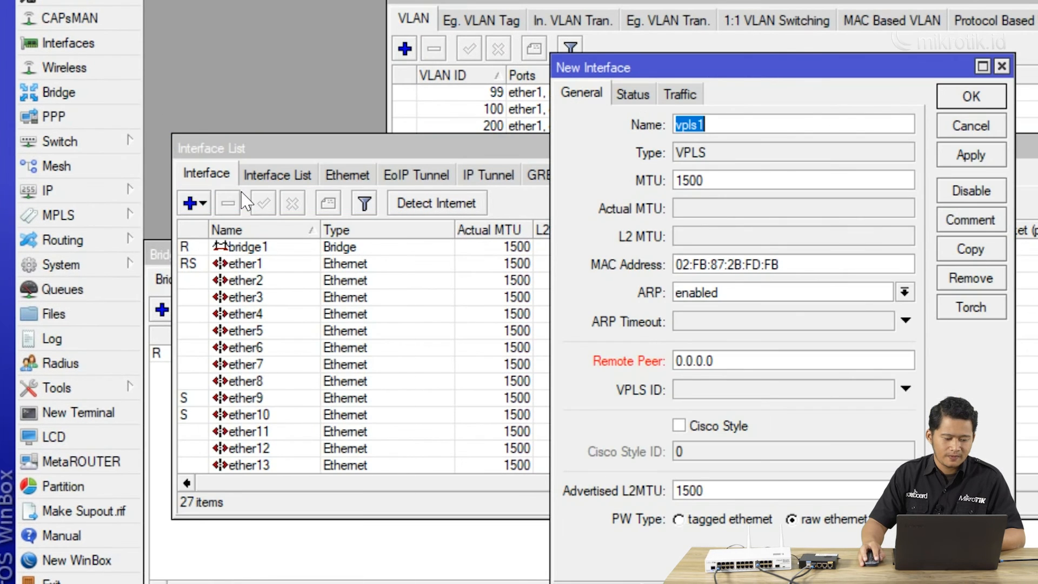
{"action": "left_click", "coordinate": [197, 207]}
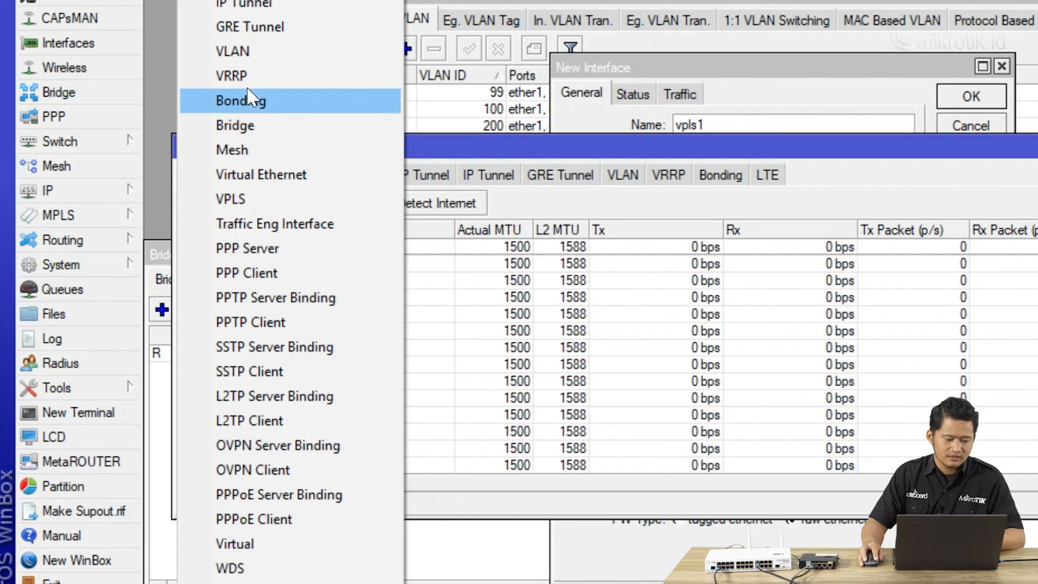
Create a VLAN interface named vlan-MNGM with VLAN ID 99 on bridge1 of the switch
{"action": "left_click", "coordinate": [87, 44]}
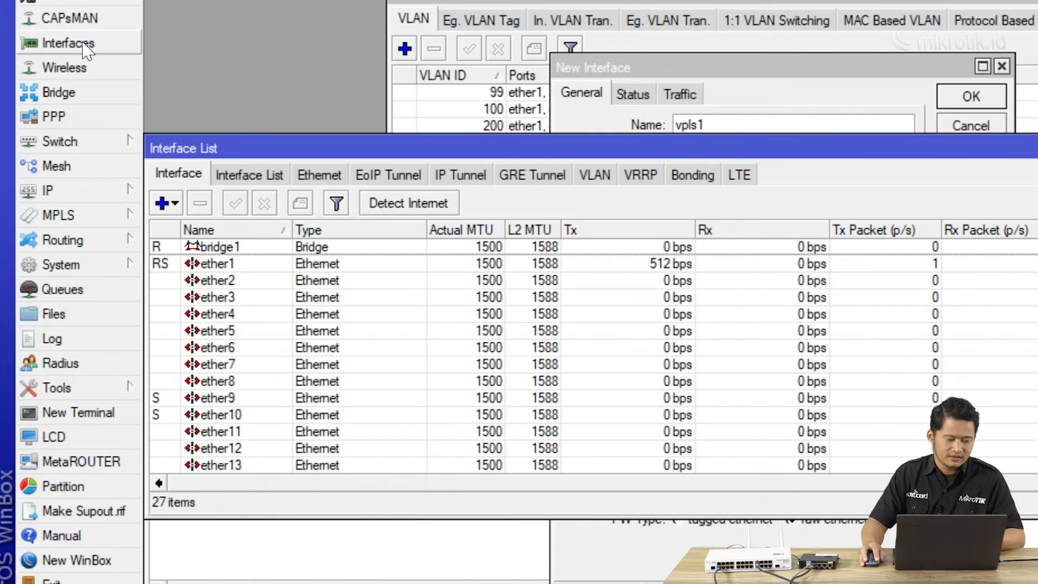
{"action": "left_click", "coordinate": [595, 178]}
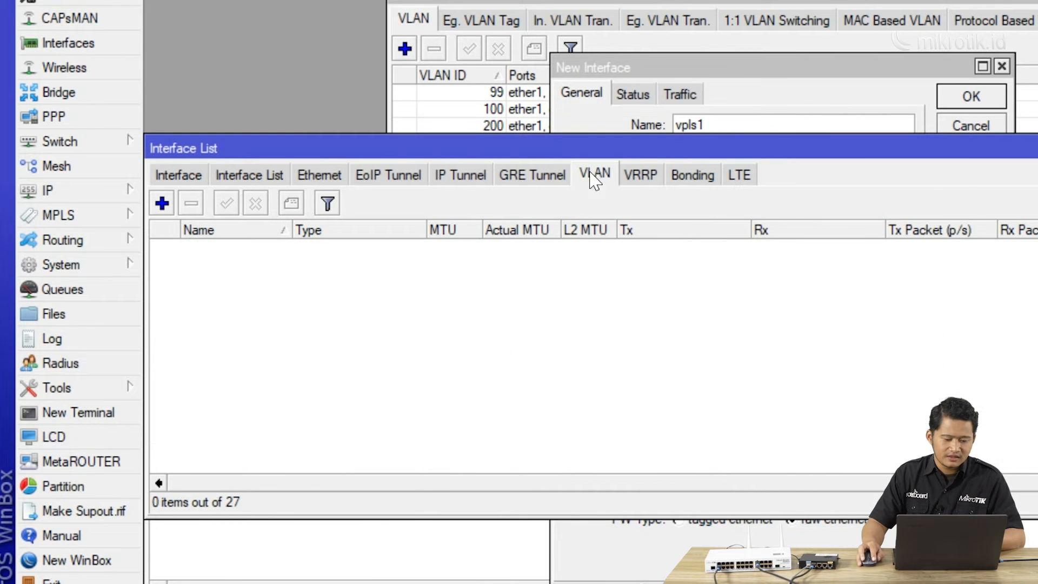
{"action": "left_click", "coordinate": [162, 203]}
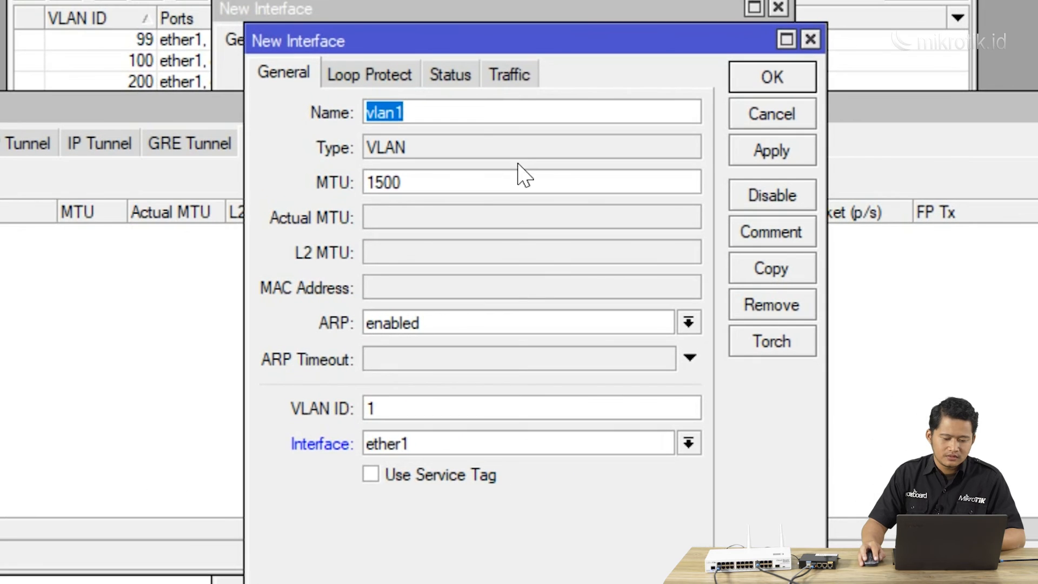
{"action": "left_click", "coordinate": [424, 111]}
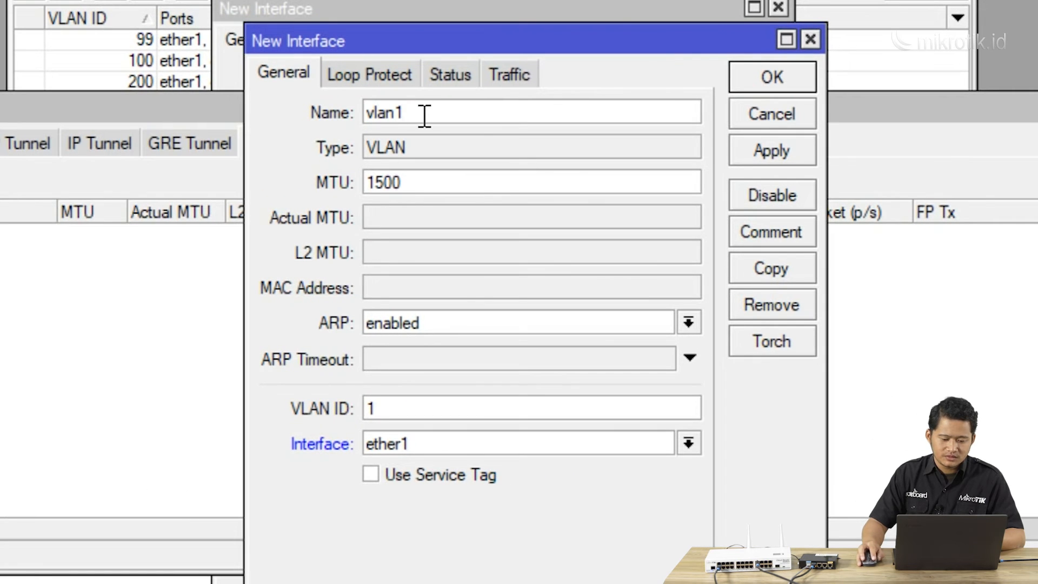
{"action": "key", "text": "BackSpace"}
{"action": "type", "text": "-MNGM"}
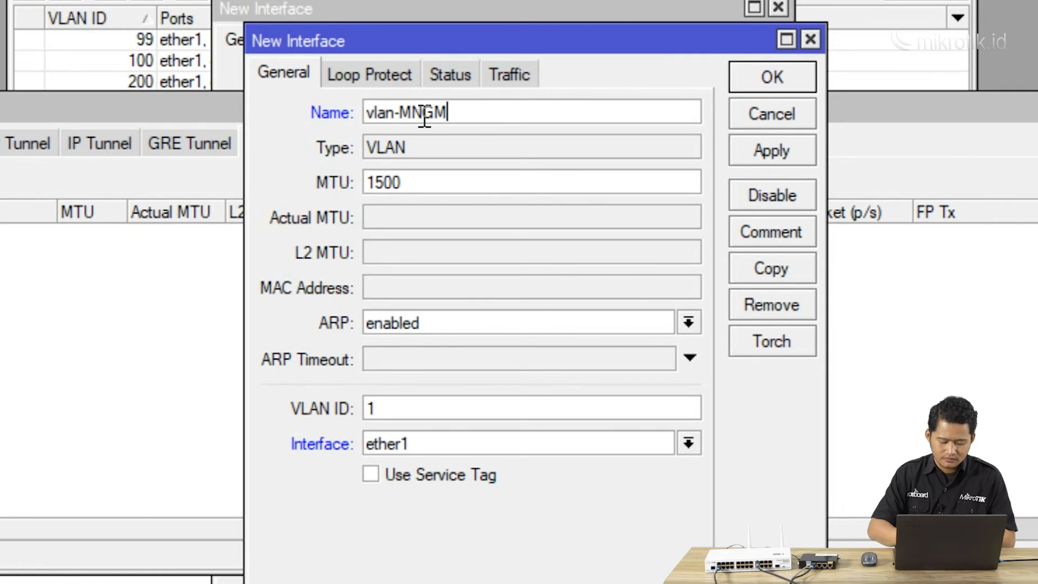
{"action": "double_click", "coordinate": [424, 412]}
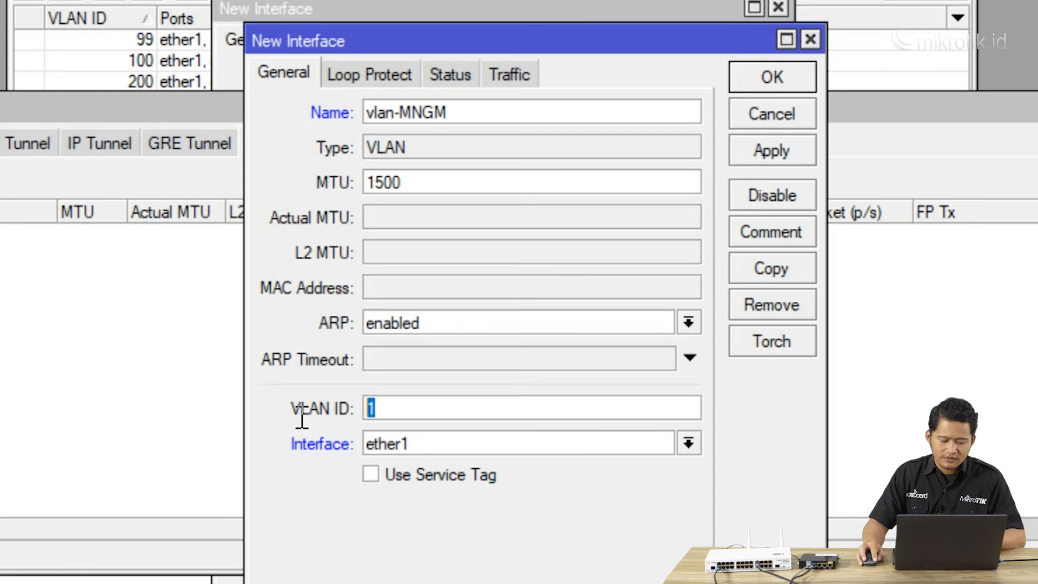
{"action": "type", "text": "99"}
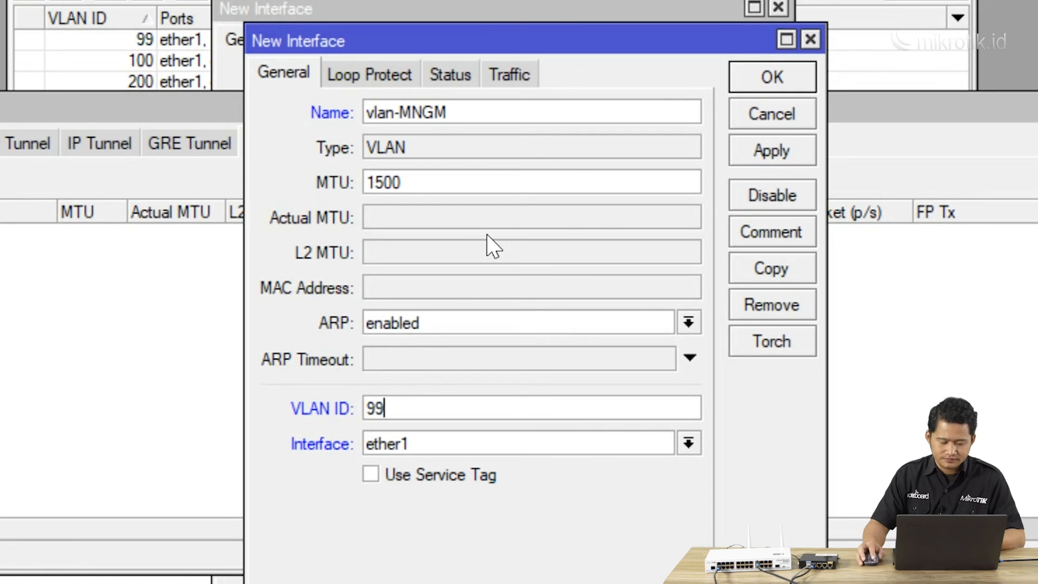
{"action": "left_click", "coordinate": [593, 448]}
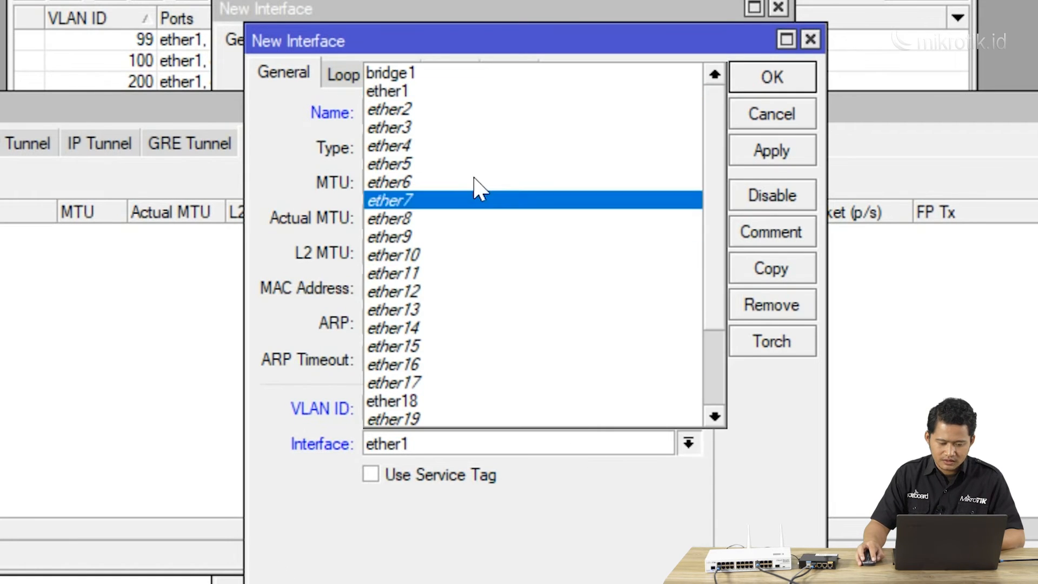
{"action": "left_click", "coordinate": [431, 74]}
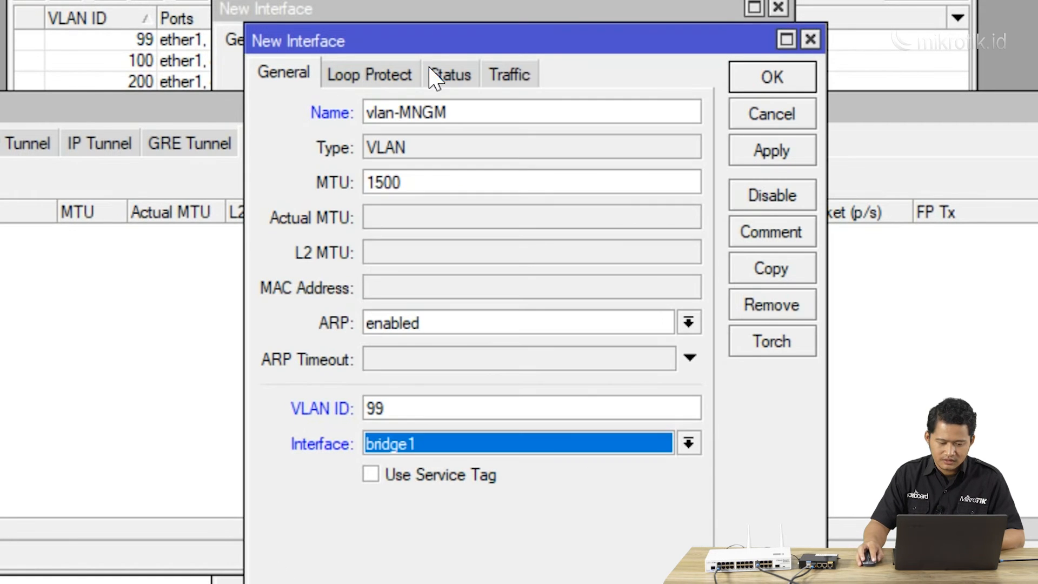
{"action": "left_click", "coordinate": [764, 161]}
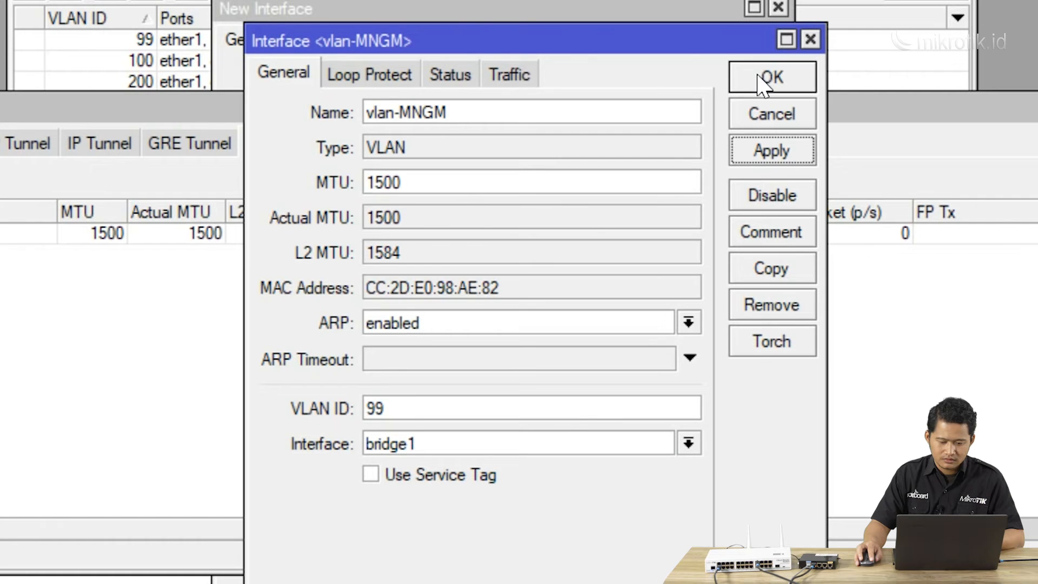
Confirm the vlan-MNGM interface, discard the leftover new interface form, and list all interfaces on the switch
{"action": "left_click", "coordinate": [758, 77]}
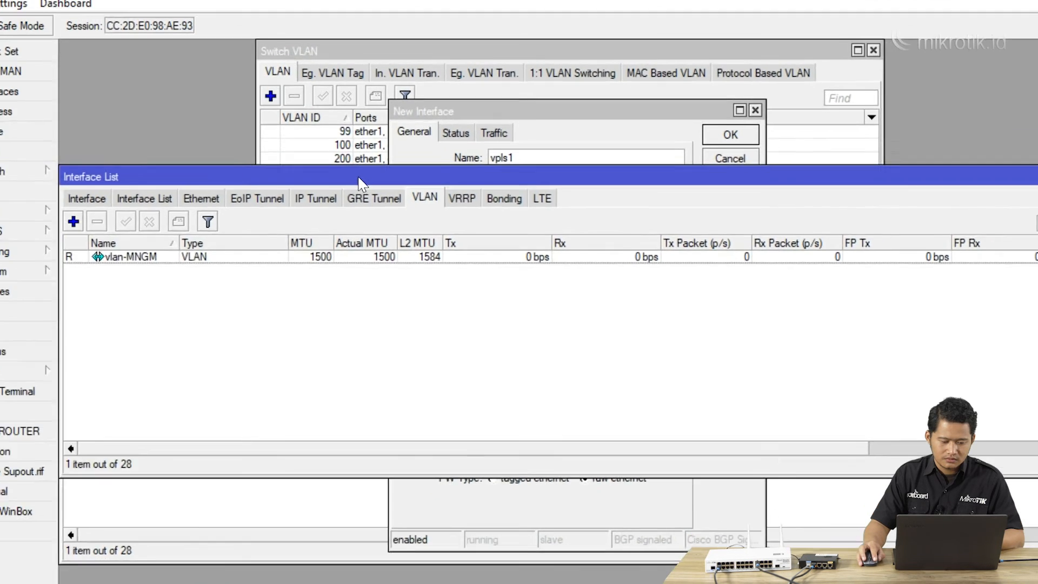
{"action": "left_click_drag", "start_coordinate": [167, 102], "coordinate": [266, 97]}
{"action": "left_click", "coordinate": [751, 126]}
{"action": "left_click", "coordinate": [752, 126]}
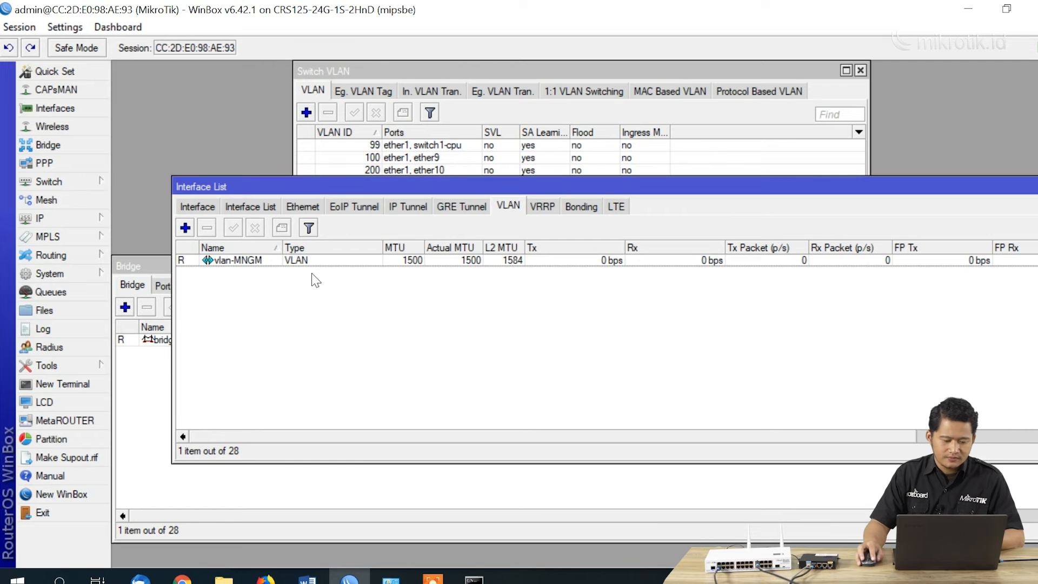
{"action": "left_click", "coordinate": [200, 213]}
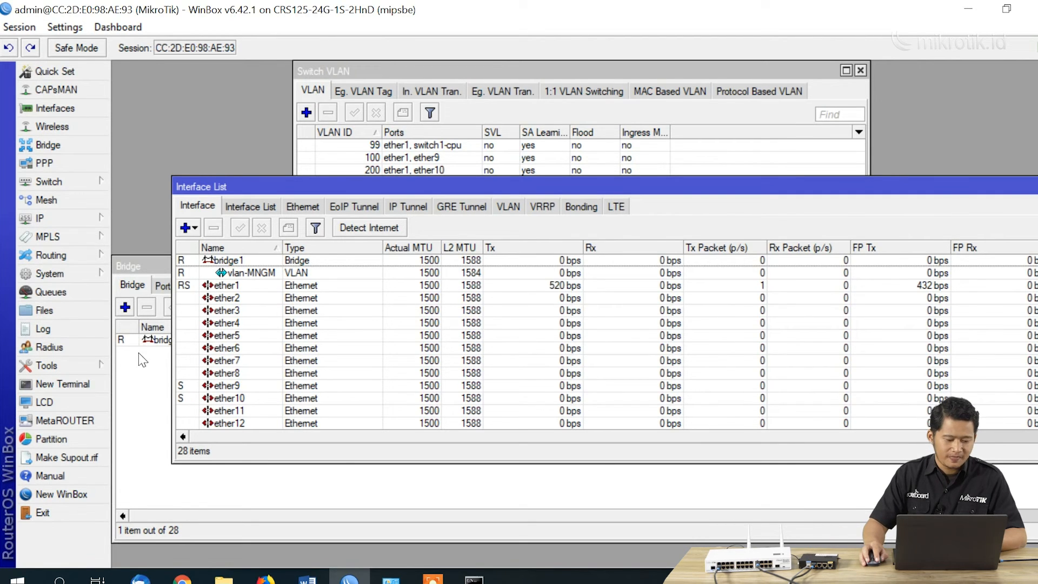
Add the IP address 192.168.100.1/24 to the vlan-MNGM interface on the switch and widen the address column
{"action": "left_click", "coordinate": [139, 387]}
{"action": "left_click", "coordinate": [75, 218]}
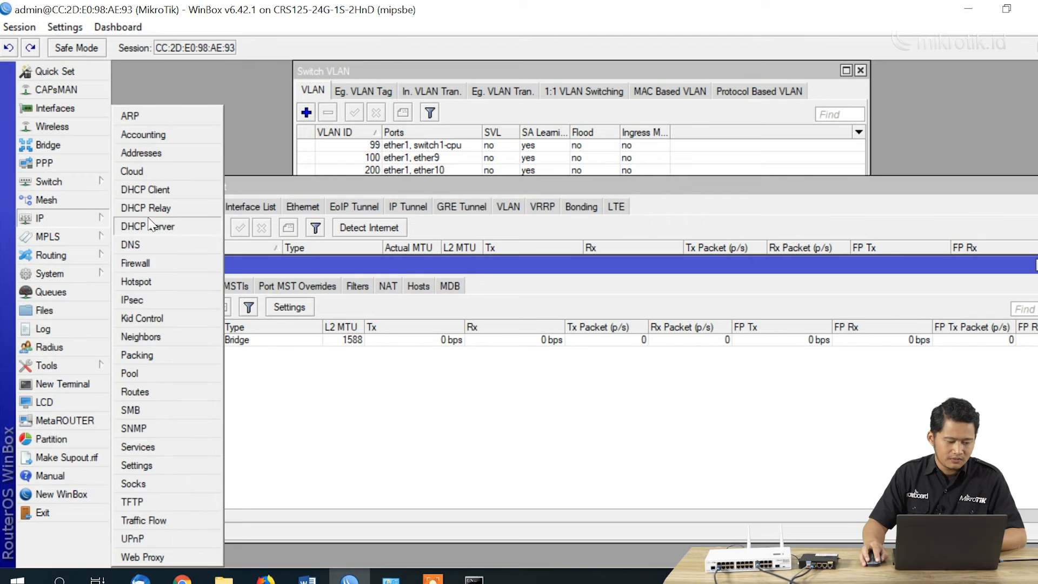
{"action": "left_click", "coordinate": [142, 153]}
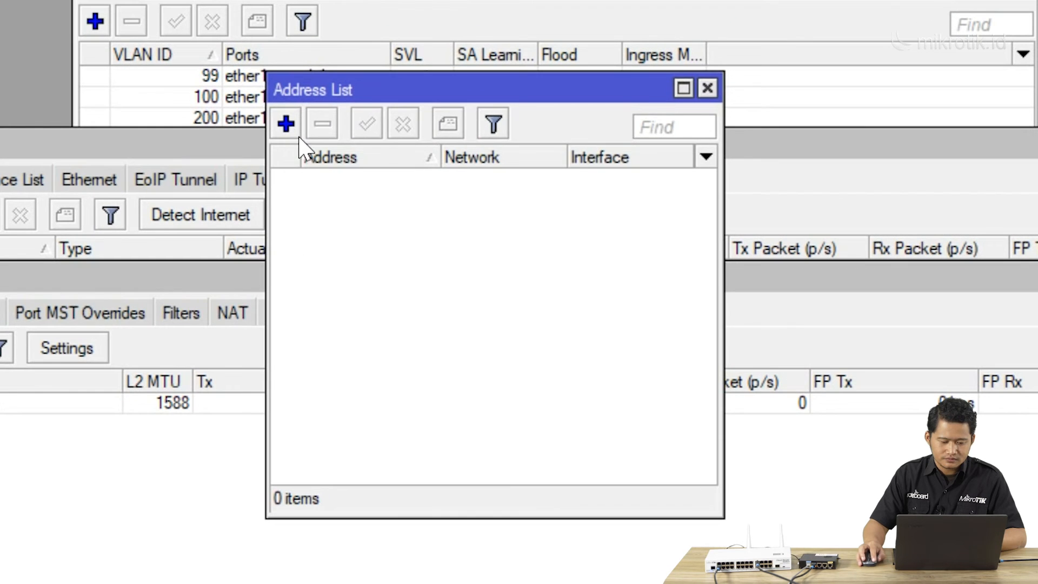
{"action": "left_click", "coordinate": [436, 154]}
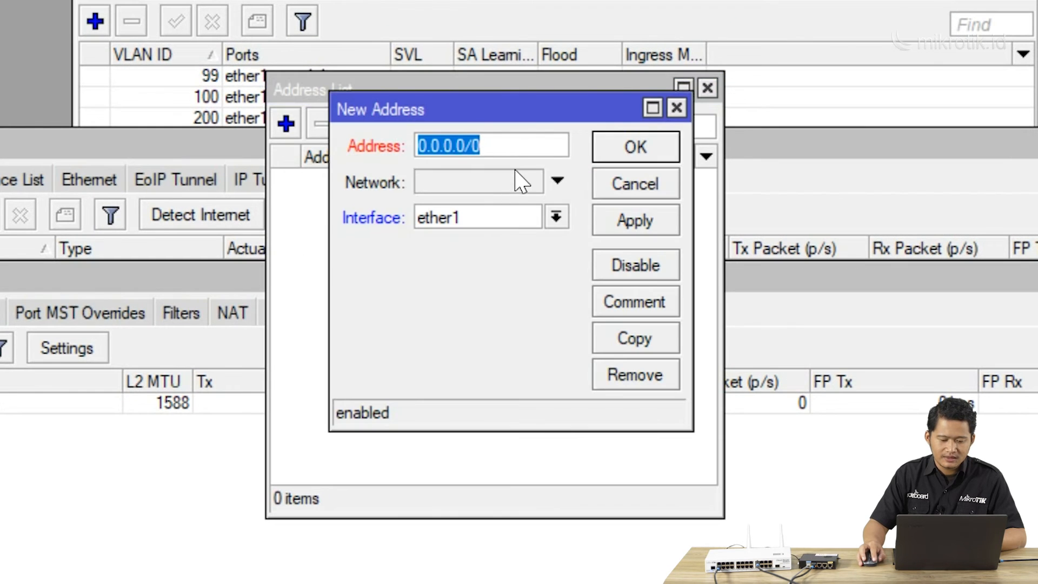
{"action": "type", "text": "192.168."}
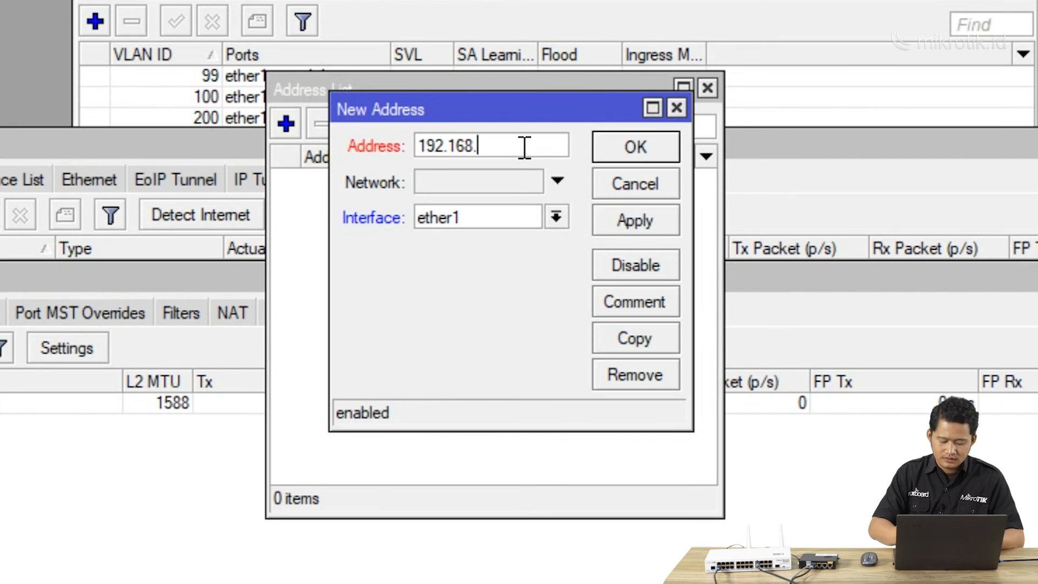
{"action": "type", "text": "100.1/24"}
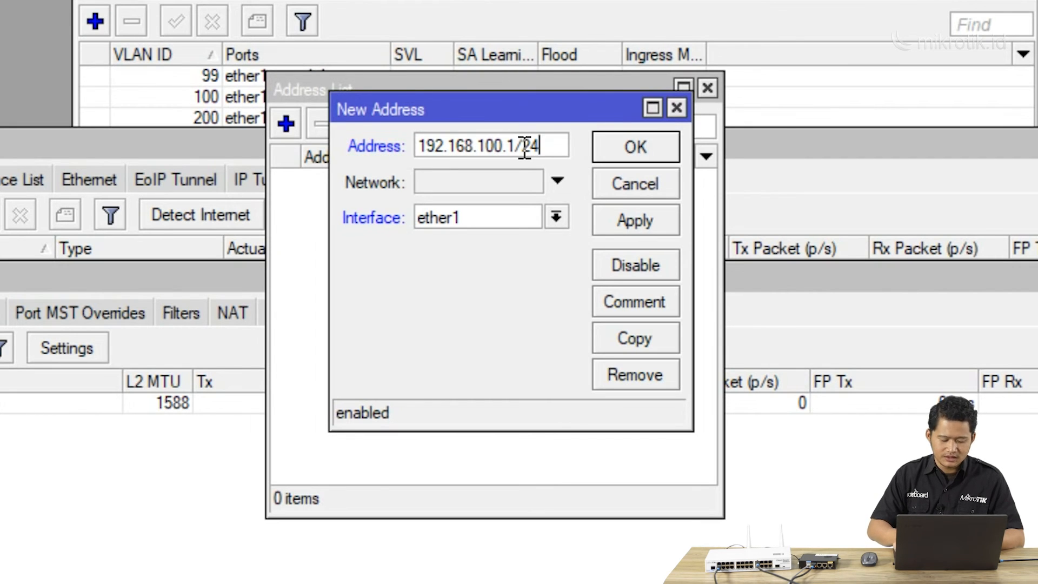
{"action": "left_click", "coordinate": [445, 215]}
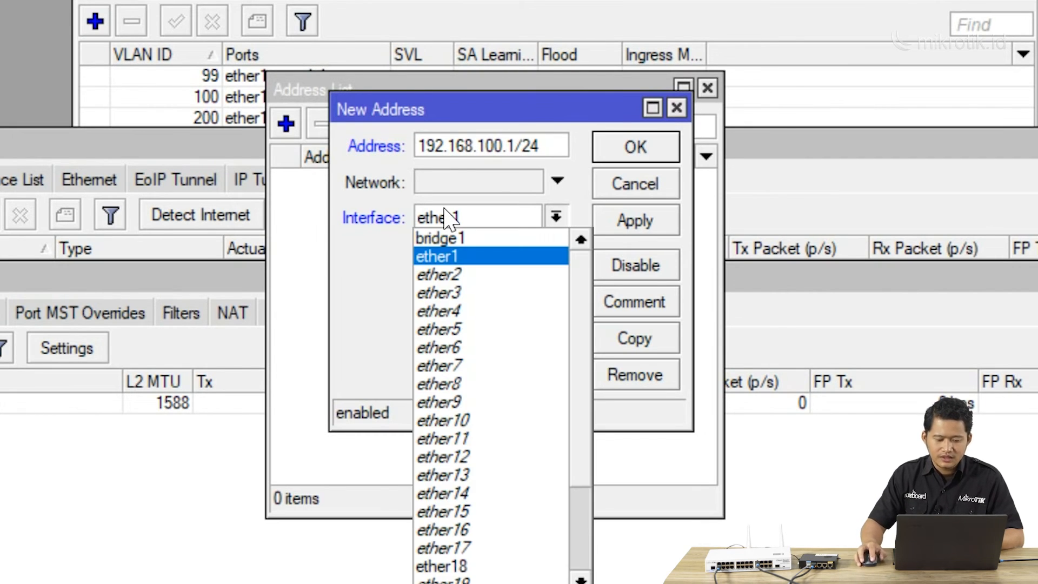
{"action": "scroll", "coordinate": [505, 494], "scroll_direction": "down", "scroll_amount": 3}
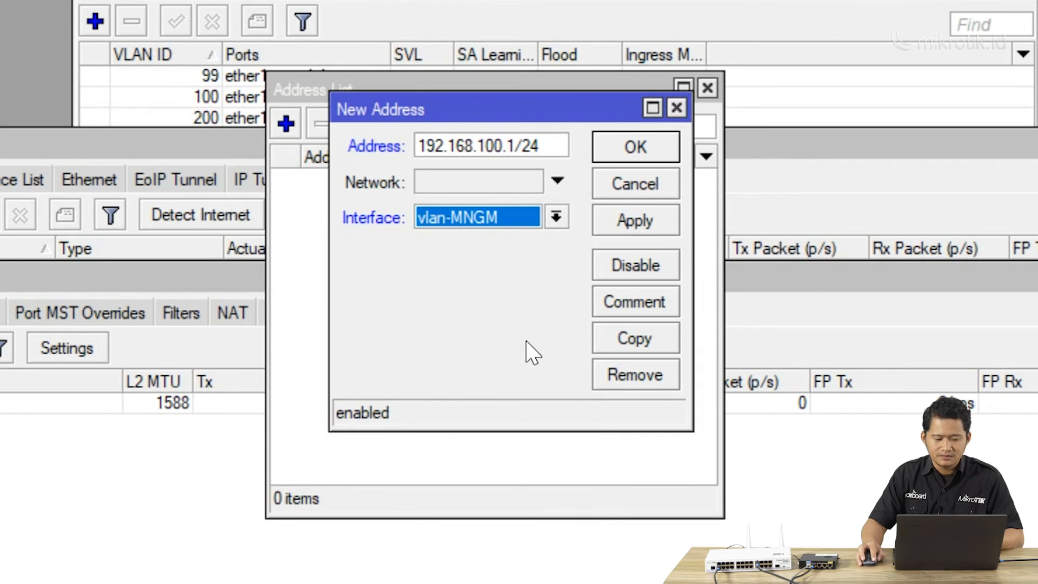
{"action": "left_click", "coordinate": [658, 222]}
{"action": "left_click", "coordinate": [636, 145]}
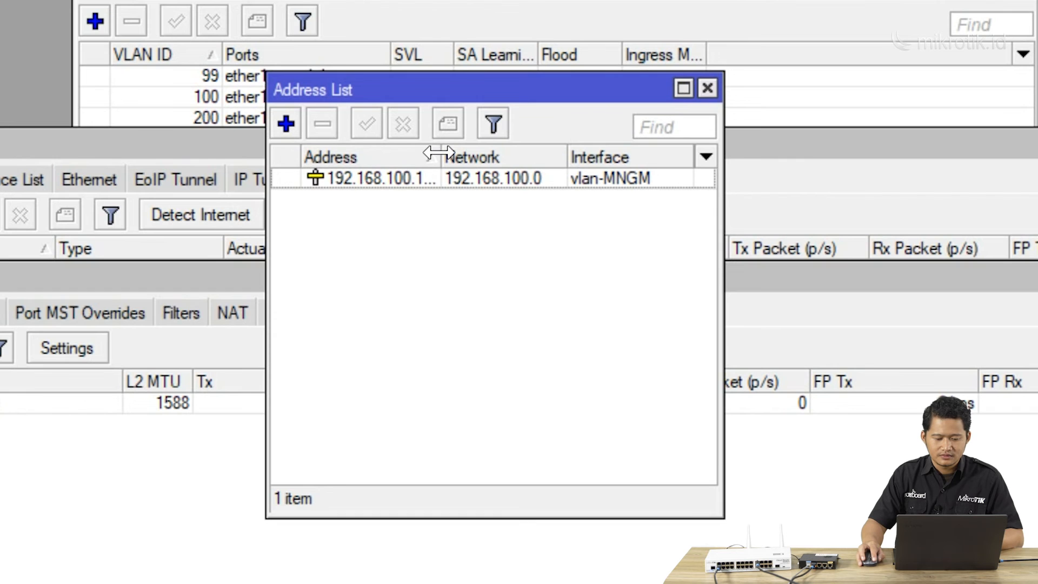
{"action": "left_click_drag", "start_coordinate": [433, 156], "coordinate": [472, 157]}
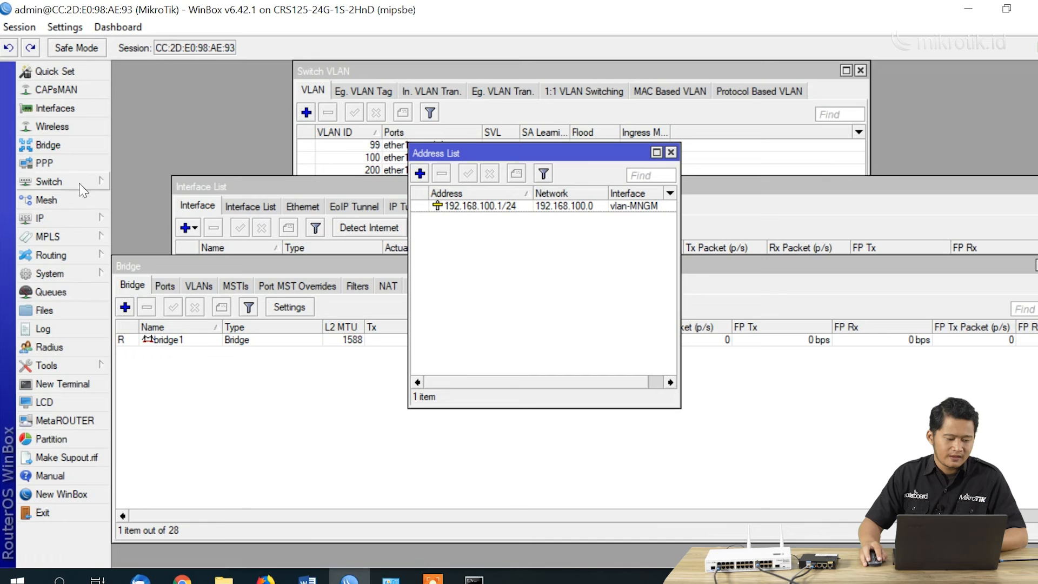
Add a default route on the switch with destination 0.0.0.0/0 and gateway 192.168.100.100
{"action": "left_click", "coordinate": [63, 219]}
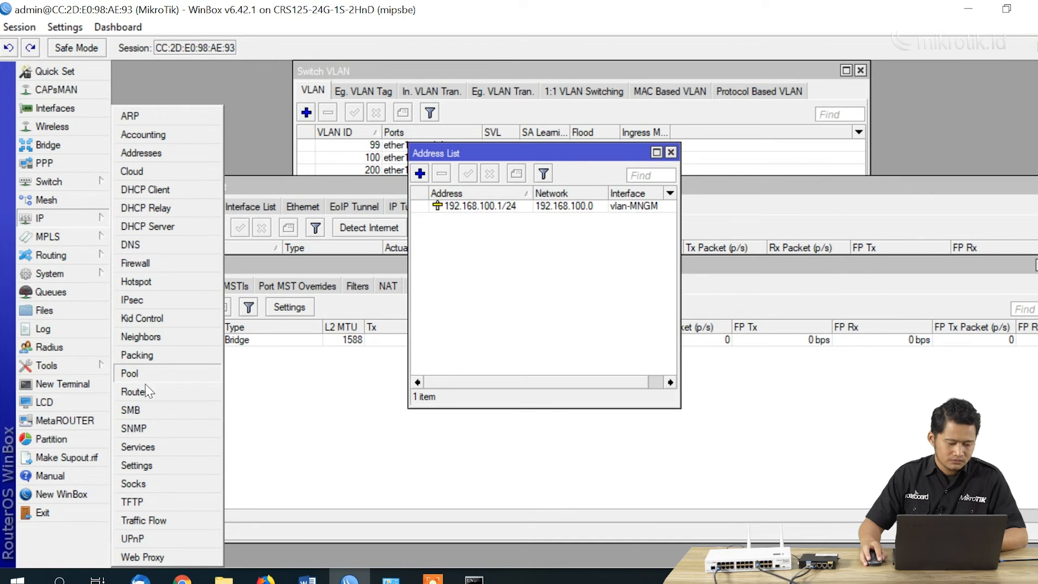
{"action": "left_click", "coordinate": [134, 392]}
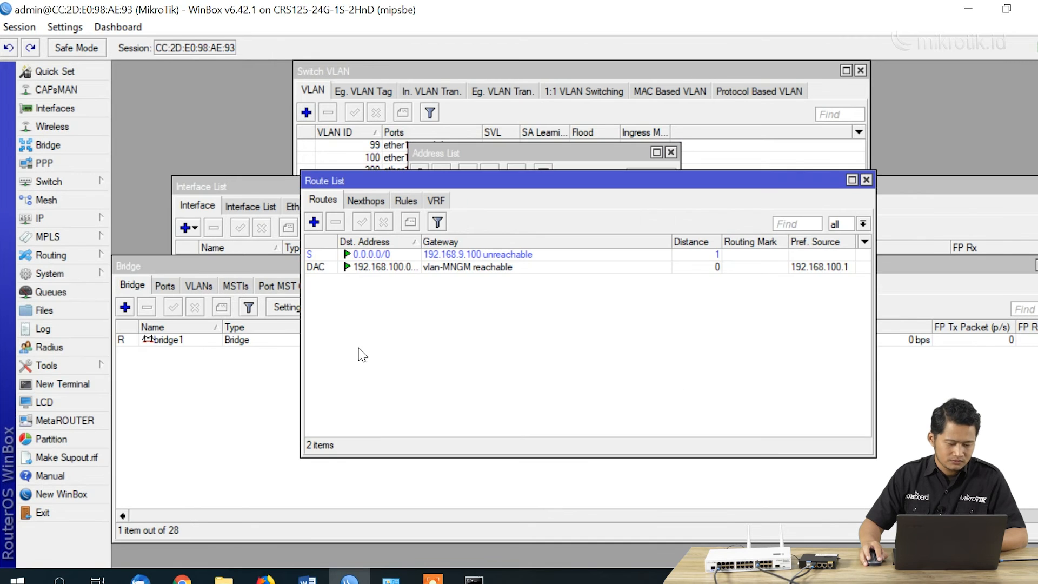
{"action": "left_click", "coordinate": [315, 223]}
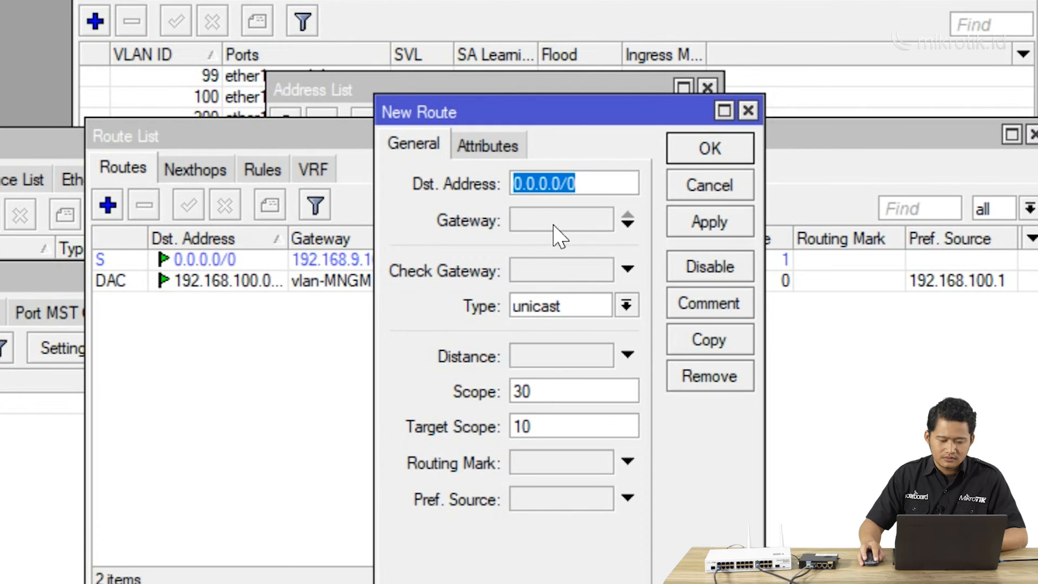
{"action": "left_click", "coordinate": [553, 223]}
{"action": "type", "text": "192.168.10"}
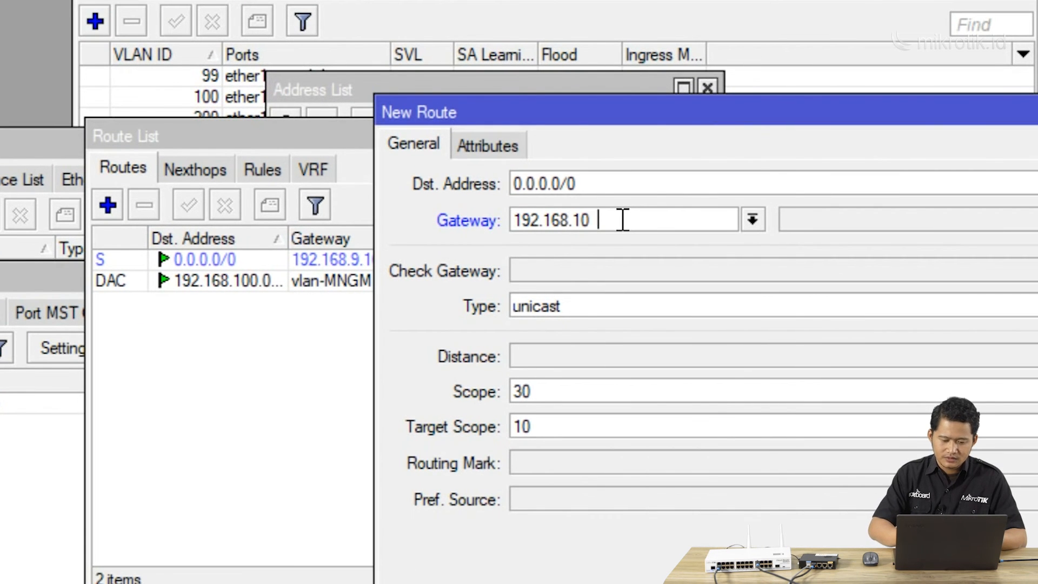
{"action": "type", "text": "0.100"}
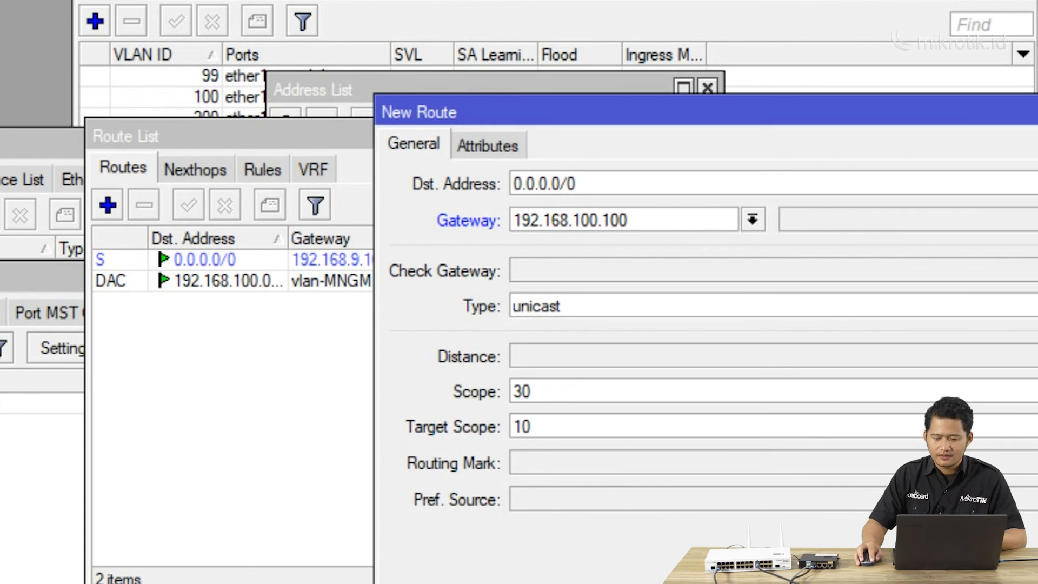
{"action": "key", "text": "Return"}
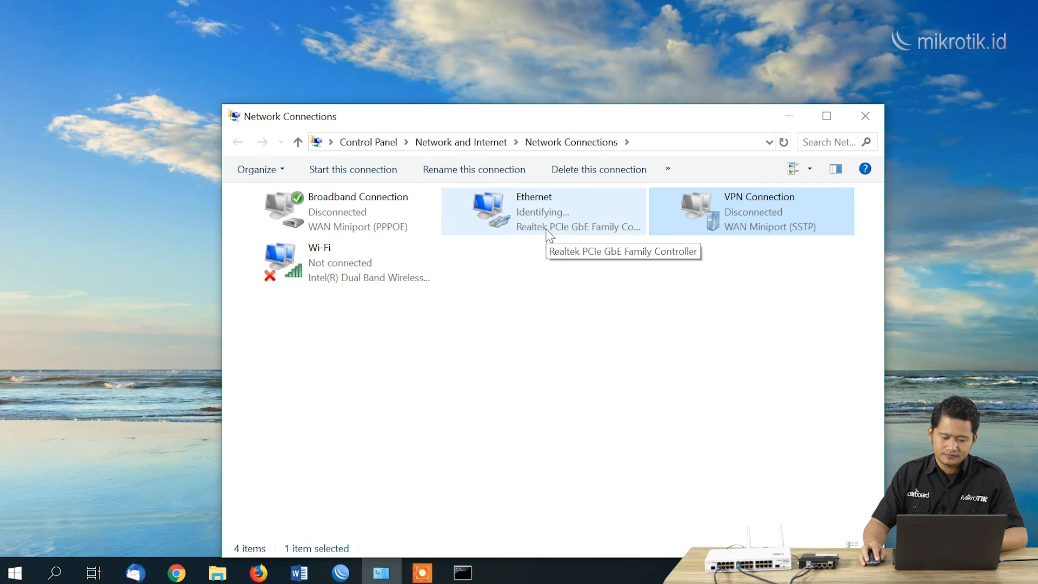
Check the IP address details of the laptop's Ethernet connection in Windows Network Connections, then close them
{"action": "left_click", "coordinate": [552, 294]}
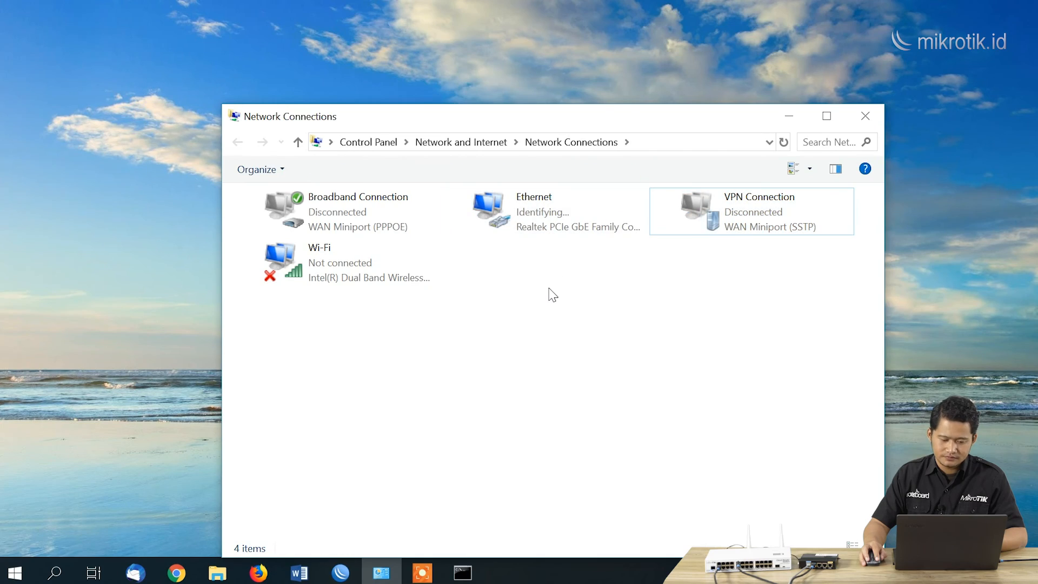
{"action": "left_click", "coordinate": [539, 228]}
{"action": "double_click", "coordinate": [539, 215]}
{"action": "left_click", "coordinate": [431, 278]}
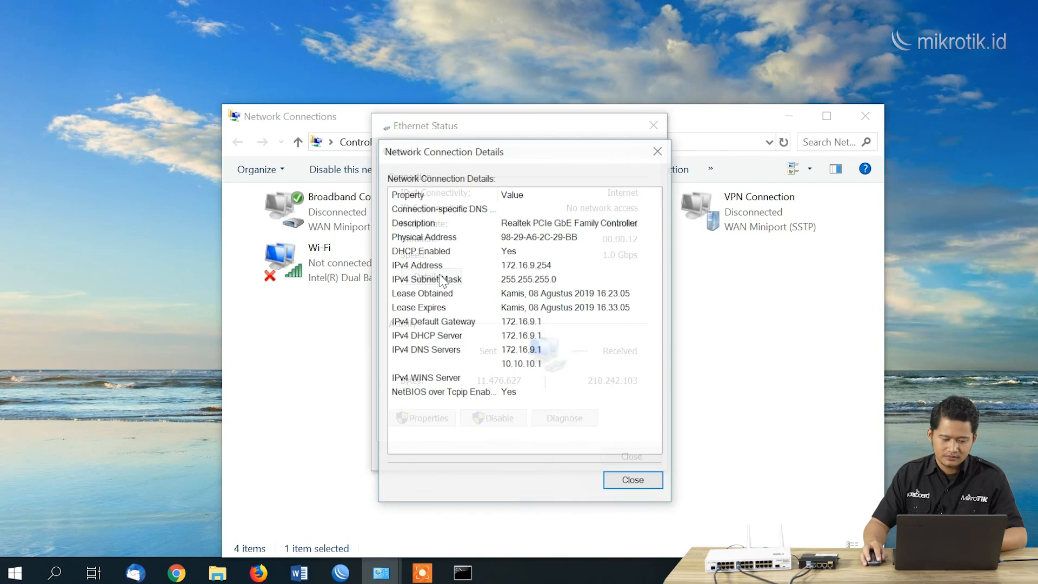
{"action": "key", "text": "Escape"}
{"action": "key", "text": "Escape"}
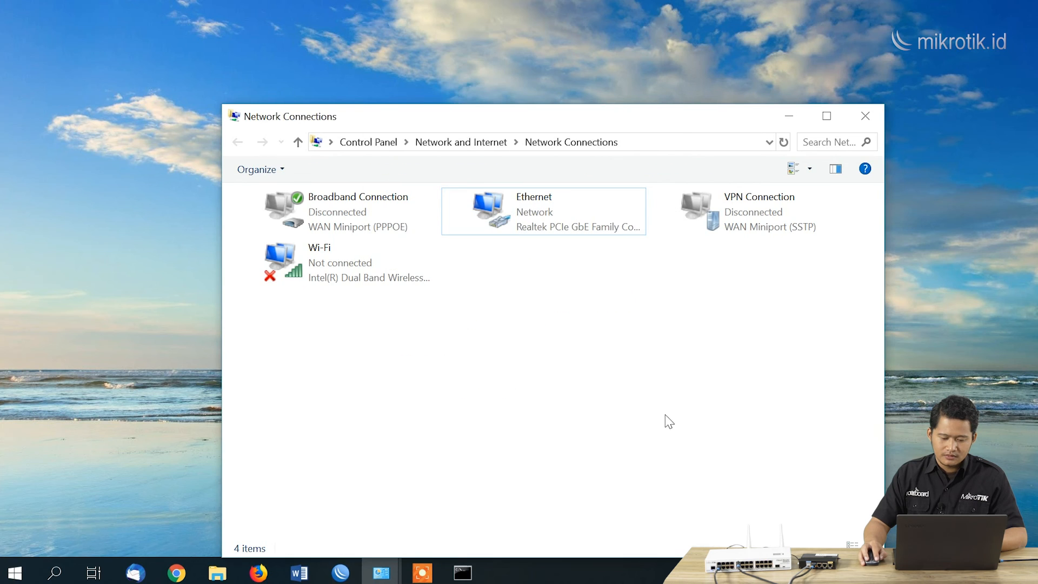
Switch to the WinBox login window and refresh the discovered neighbors
{"action": "left_click", "coordinate": [340, 572]}
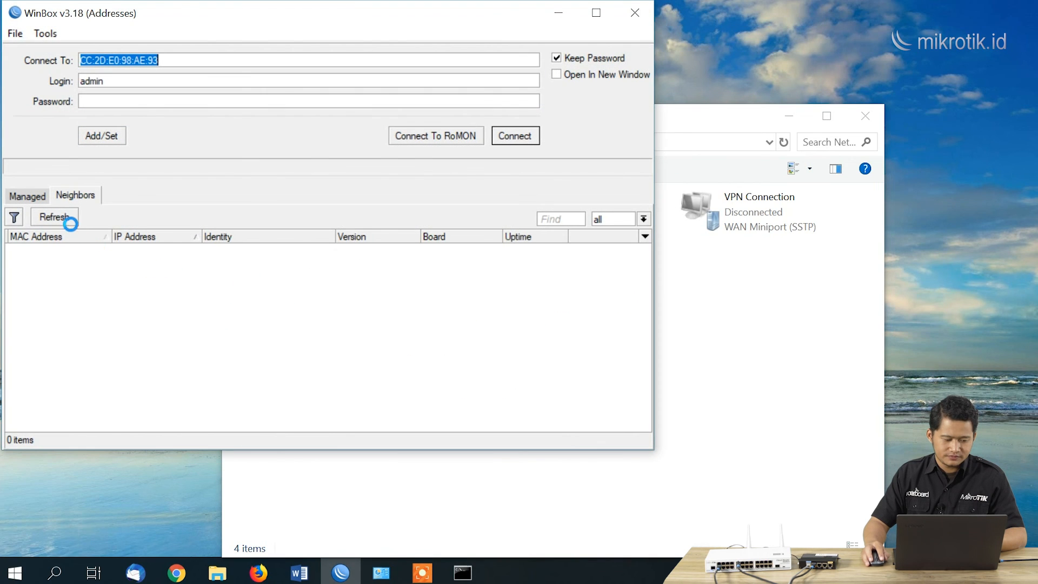
{"action": "left_click", "coordinate": [65, 223]}
{"action": "left_click", "coordinate": [65, 225]}
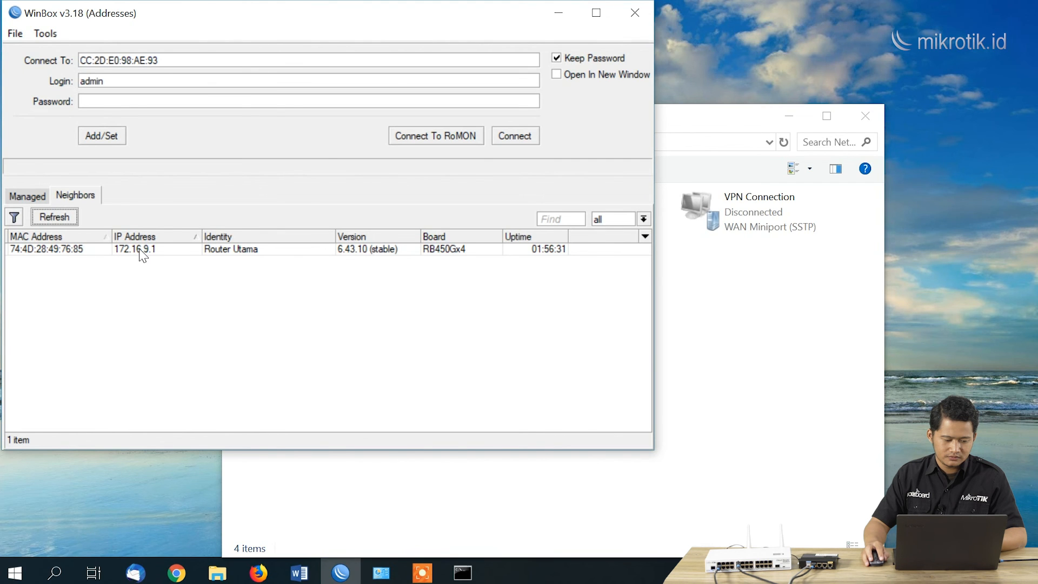
Connect to the switch at 192.168.100.1 as admin and open its interface list
{"action": "left_click", "coordinate": [179, 62]}
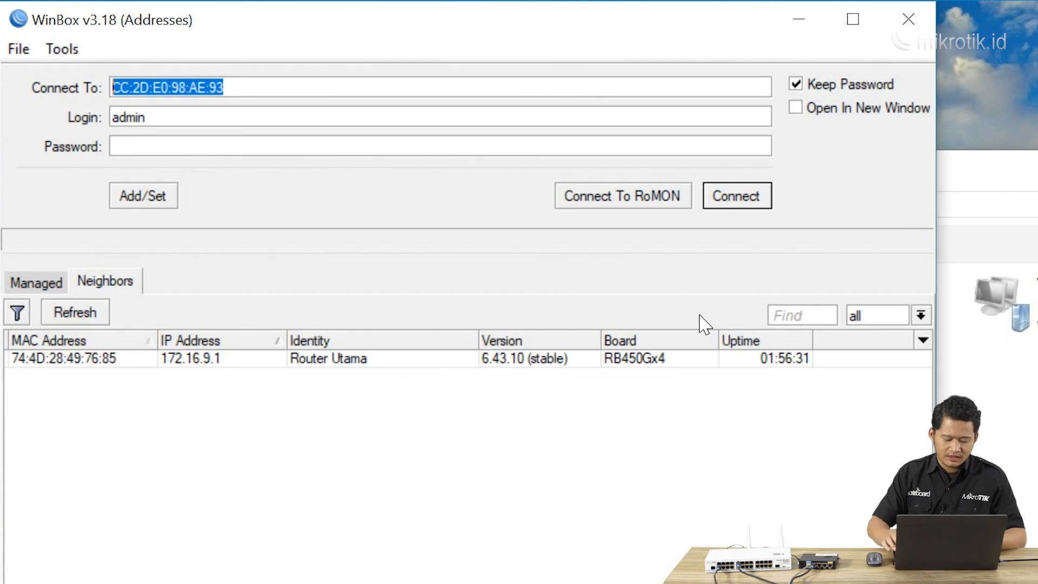
{"action": "type", "text": "192.168.100."}
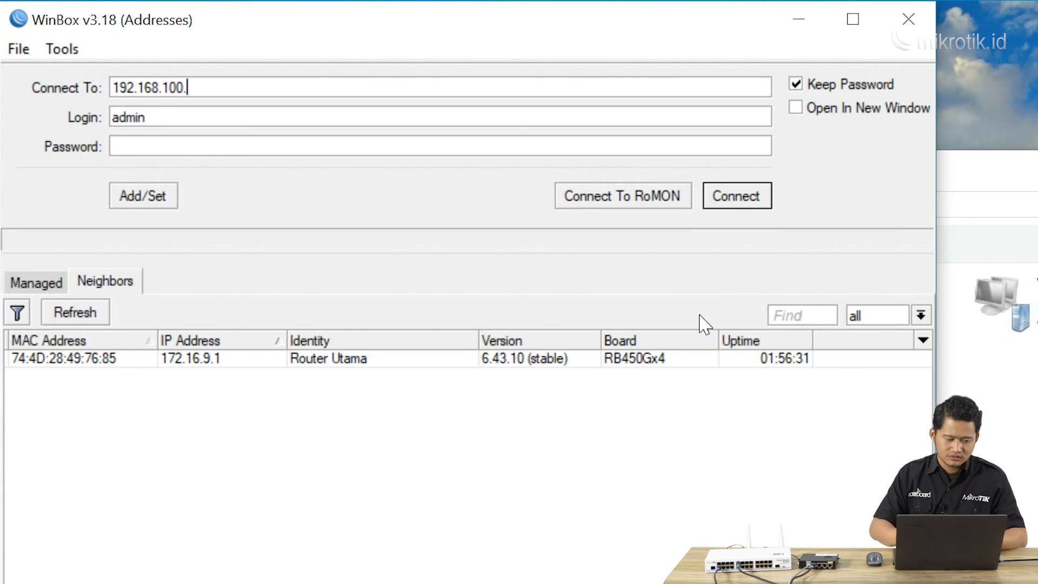
{"action": "key", "text": "Return"}
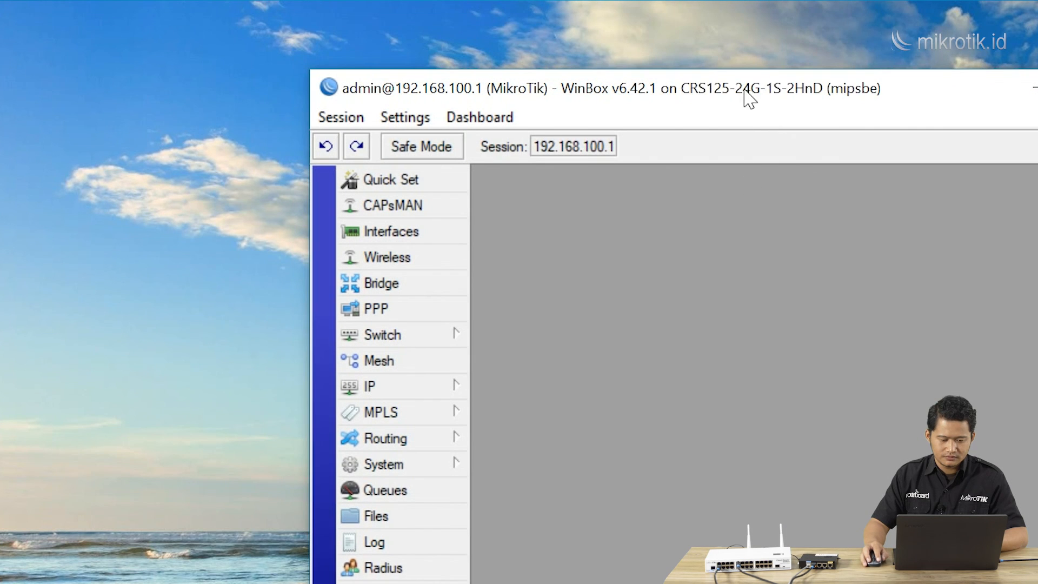
{"action": "left_click_drag", "start_coordinate": [746, 97], "coordinate": [639, 47]}
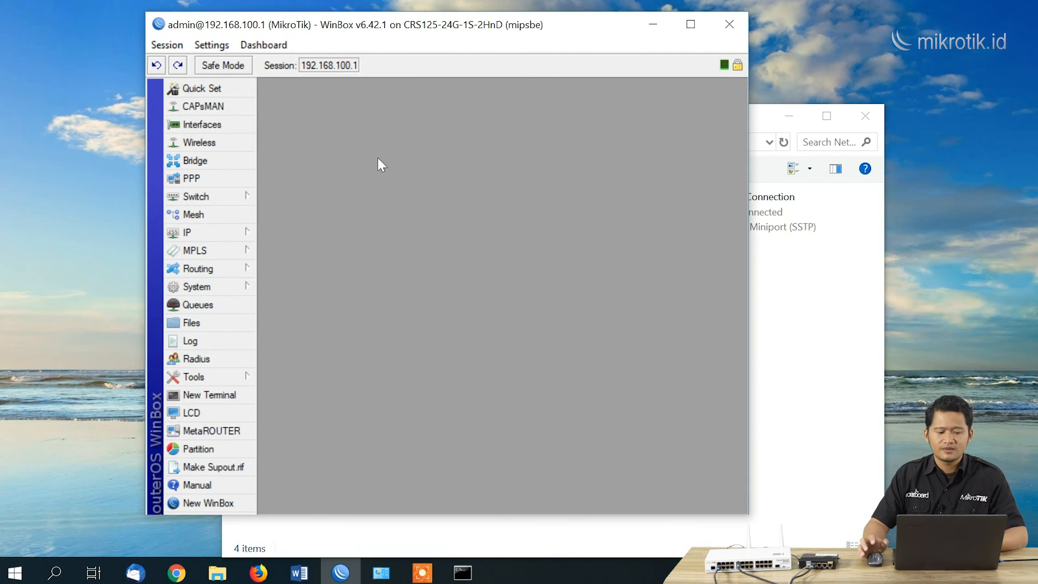
{"action": "left_click", "coordinate": [227, 126]}
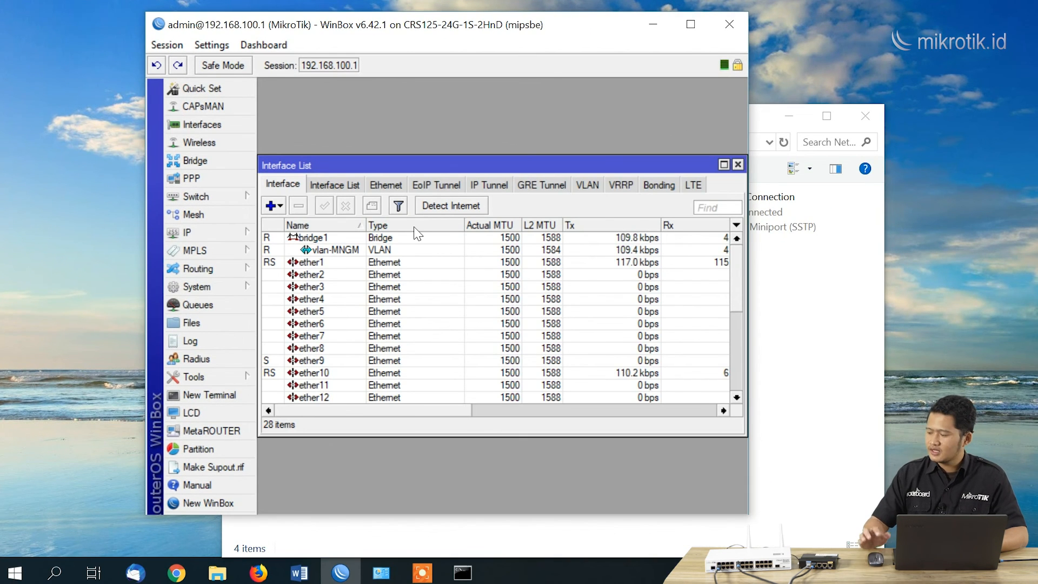